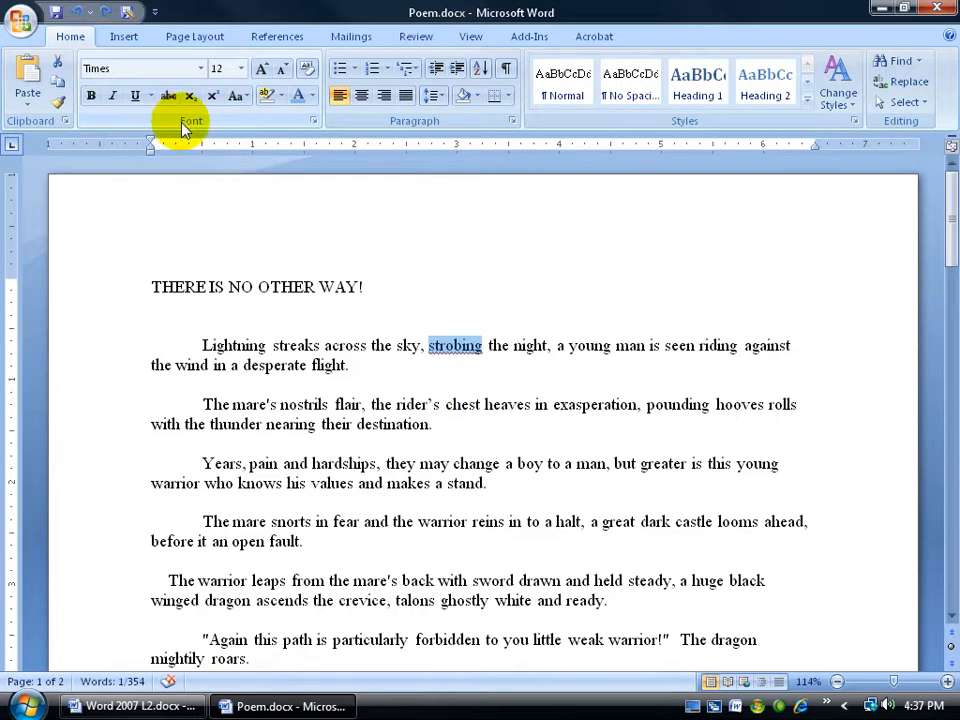
Try bold on the word "strobing" in the first paragraph, check the Heading 1 quick style's options, and undo the bold.
left_click(91, 95)
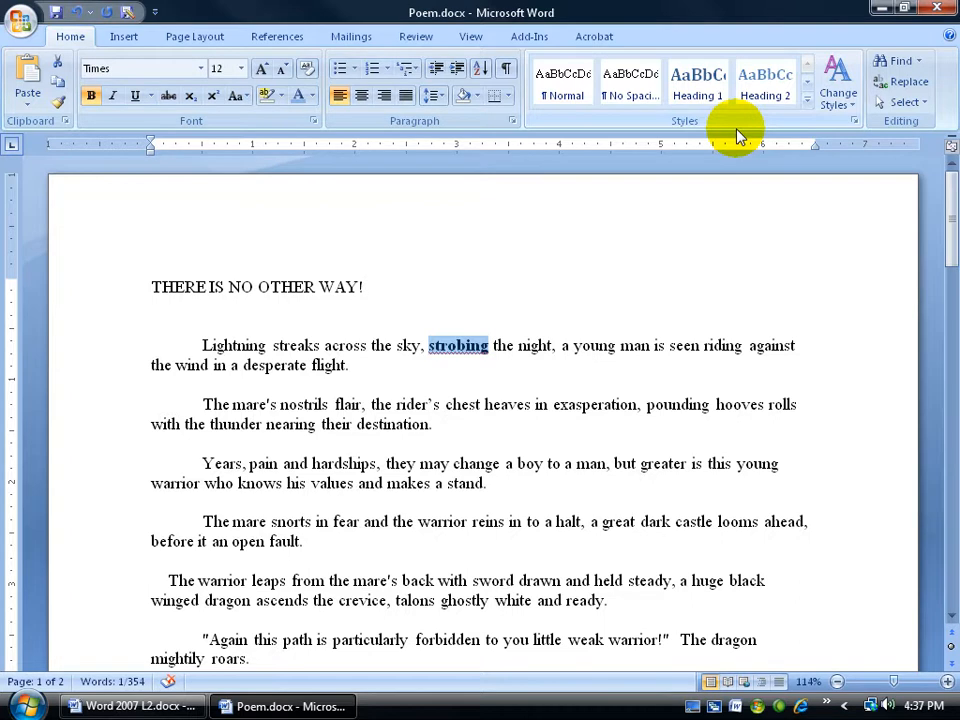
left_click(807, 99)
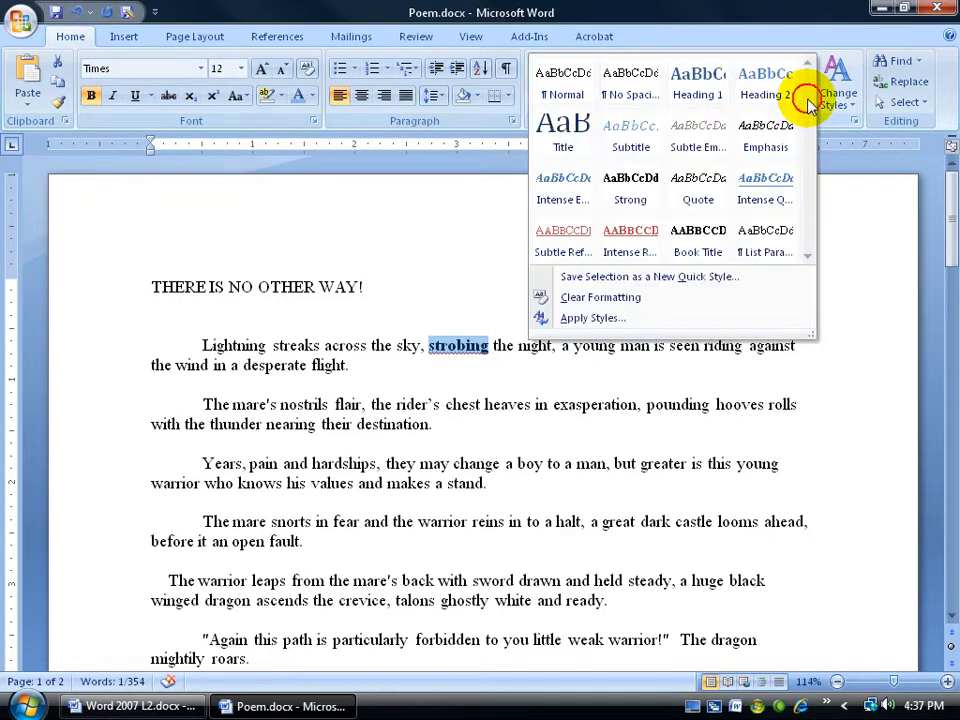
right_click(697, 86)
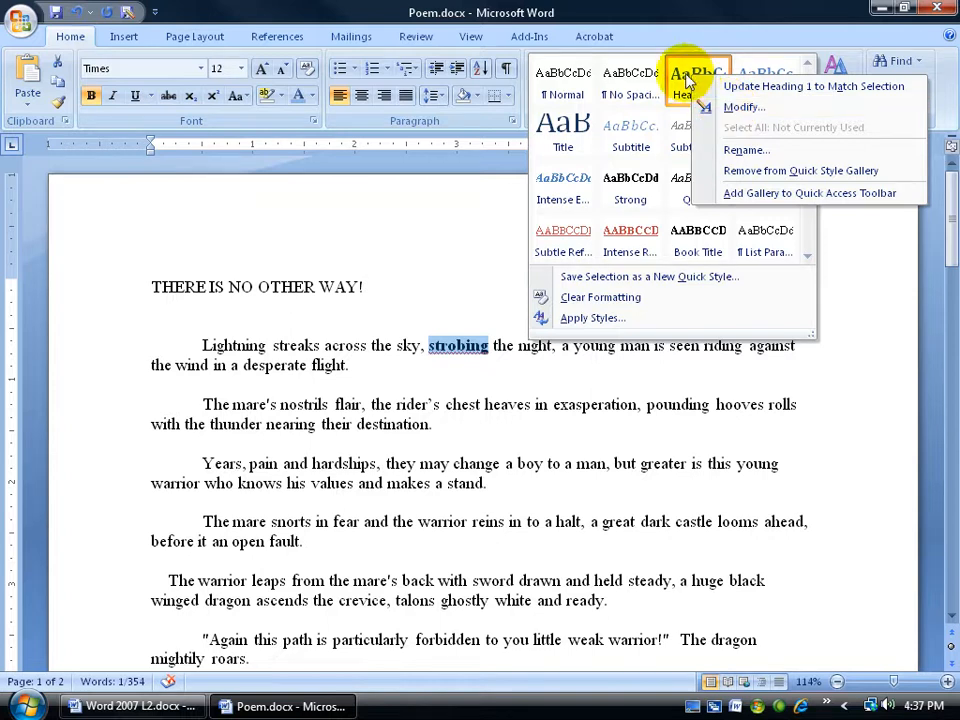
left_click(688, 30)
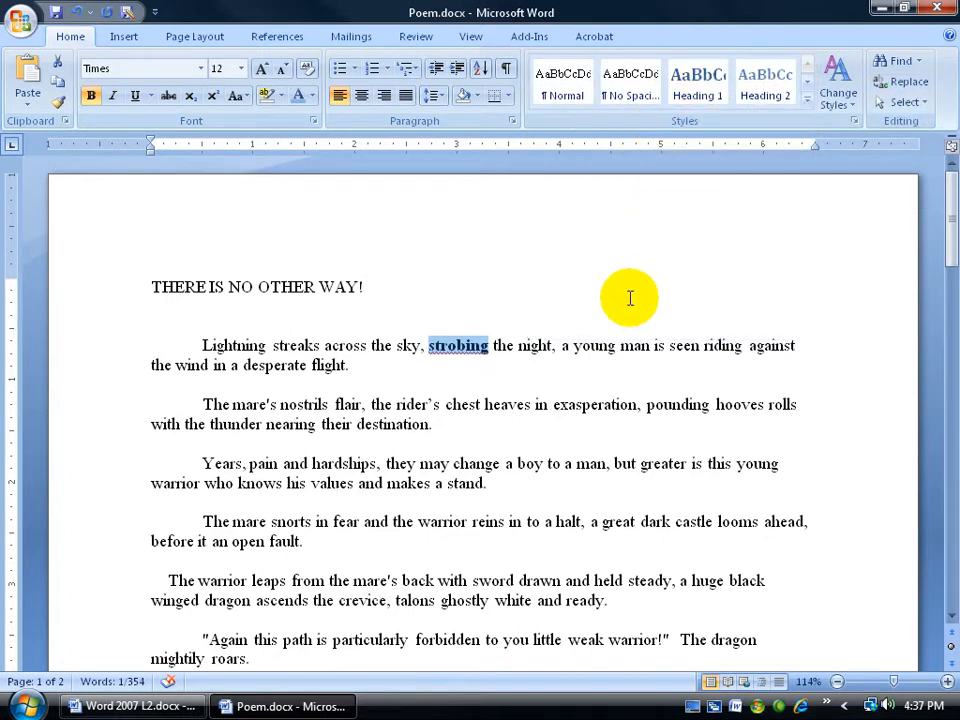
left_click(78, 16)
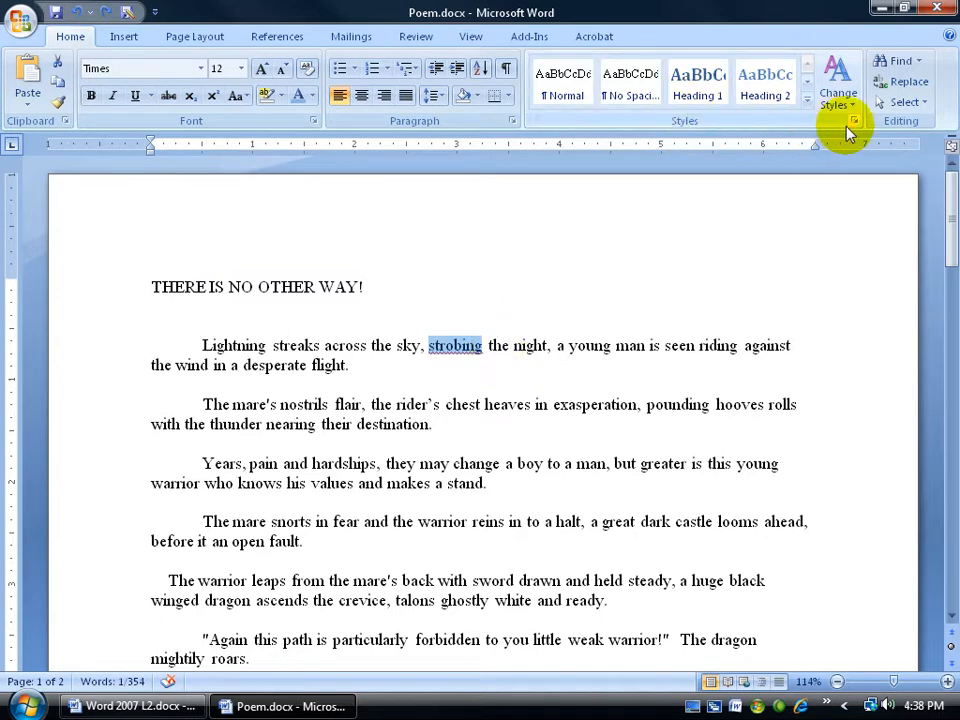
Show the full list of styles and review the Body style's modification settings without changing them.
left_click(854, 122)
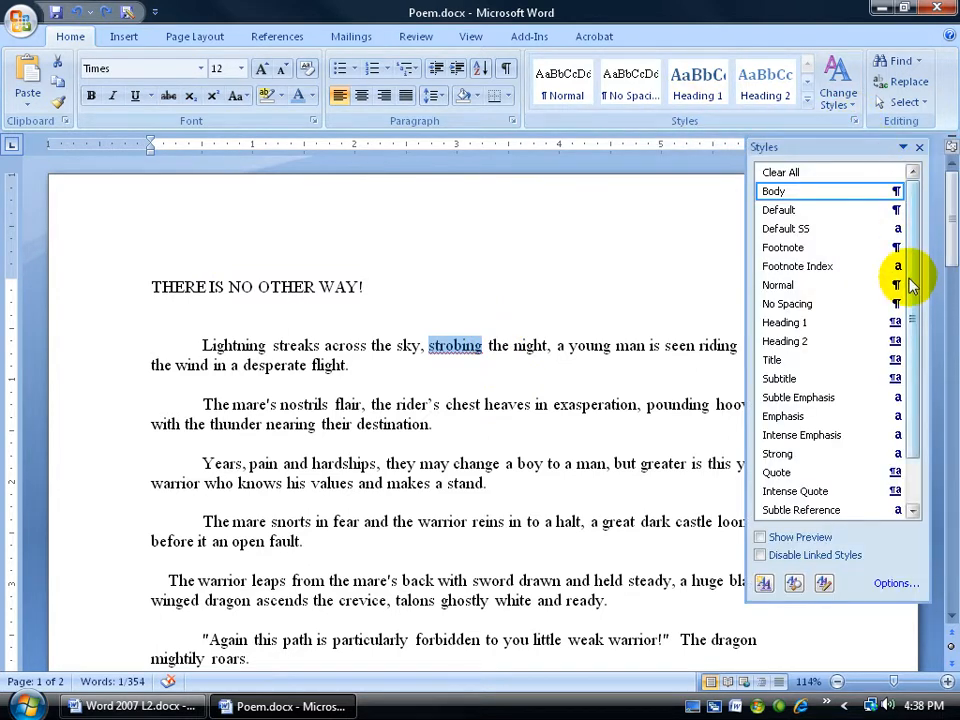
key("Down")
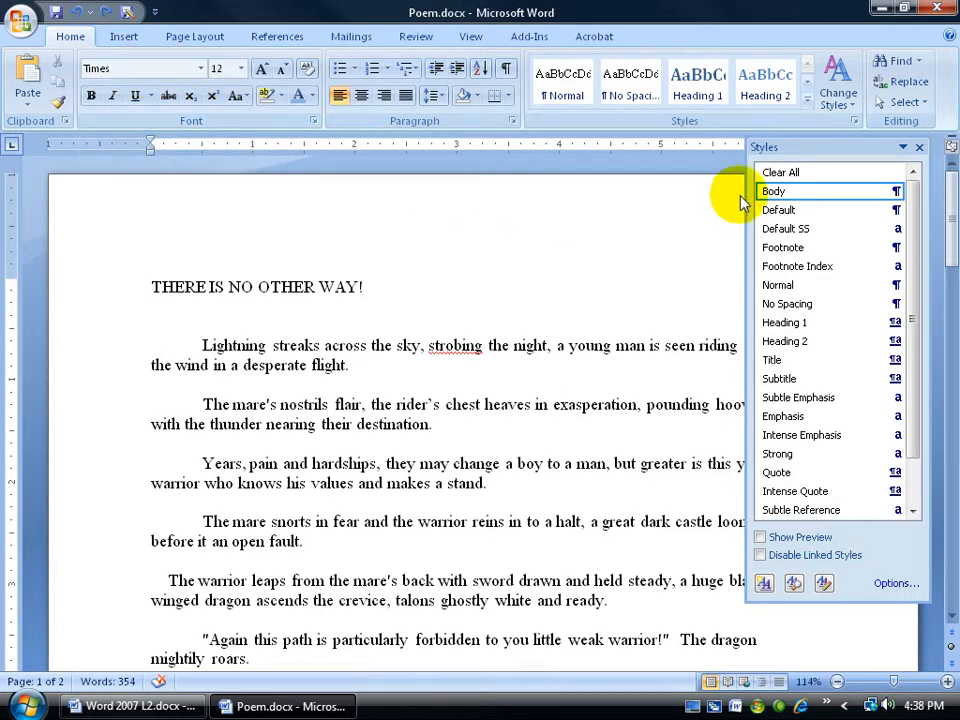
right_click(793, 197)
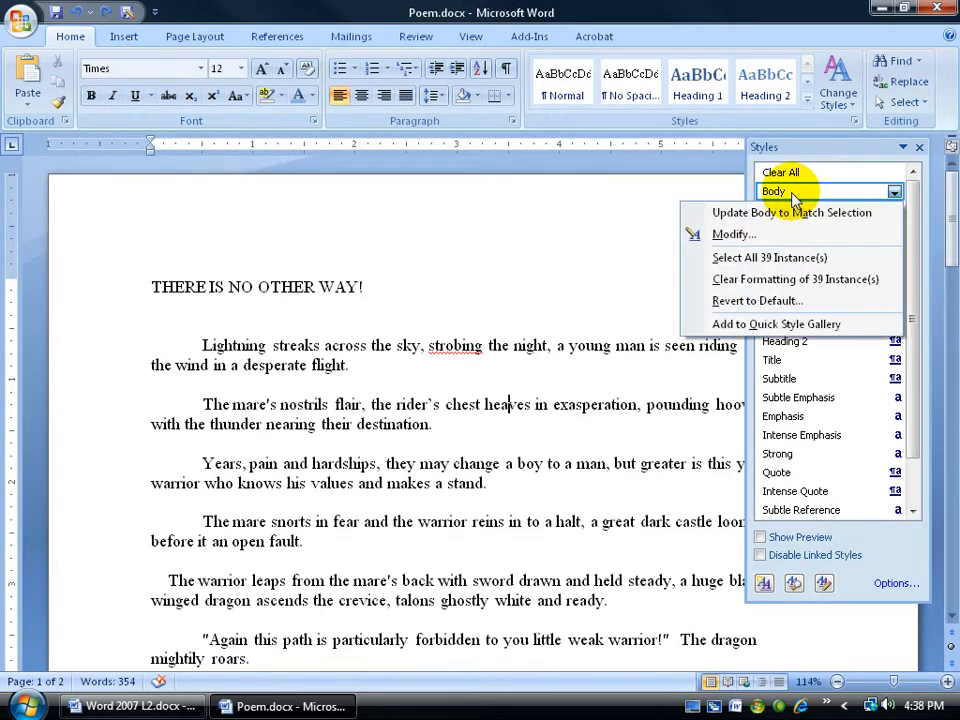
left_click(700, 234)
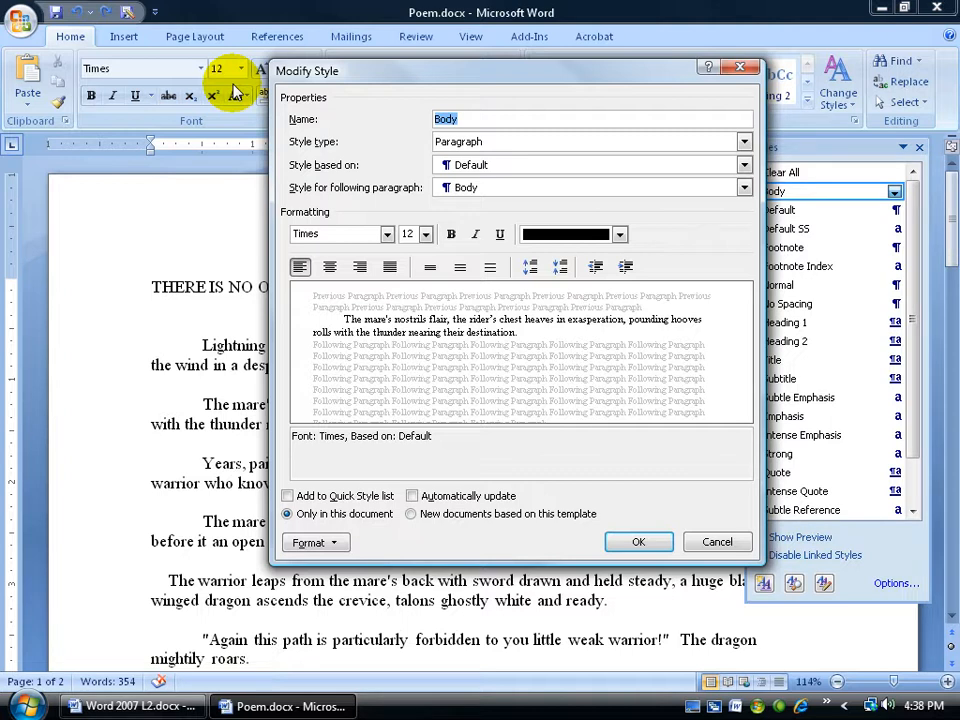
left_click(700, 541)
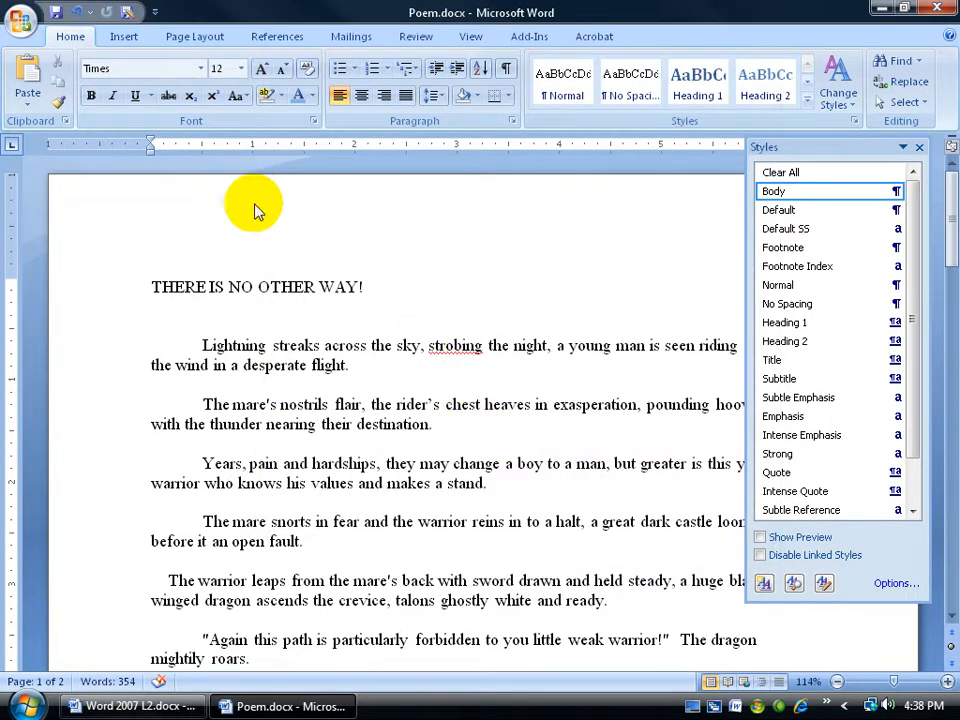
mouse_move(812, 189)
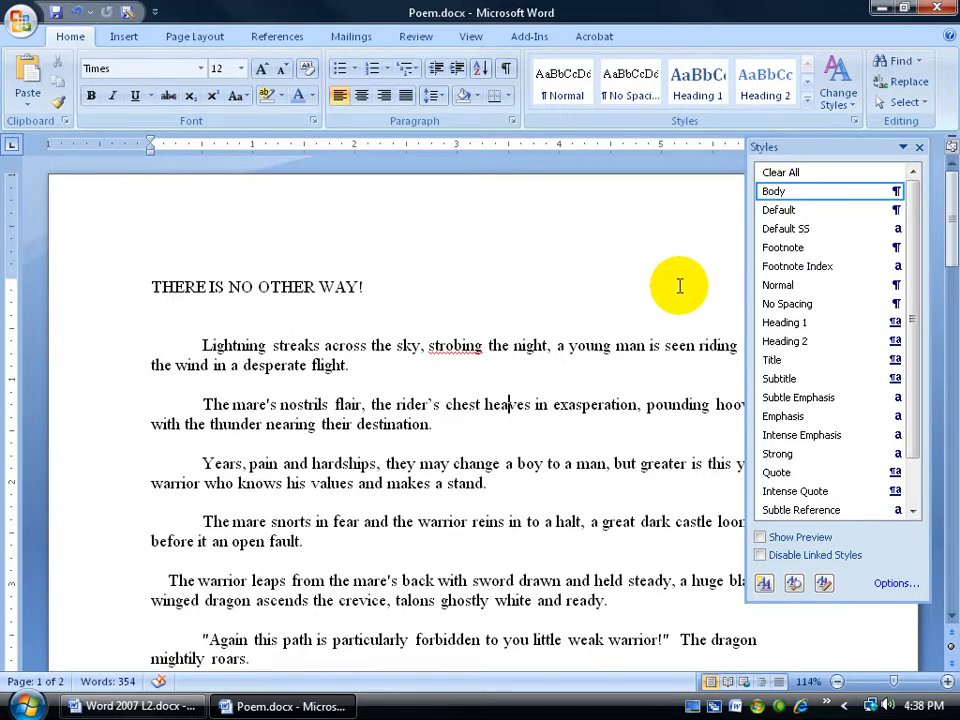
Start a new character style named Spiffy from the word "warrior" in the paragraph beginning "The mare snorts".
left_click(430, 521)
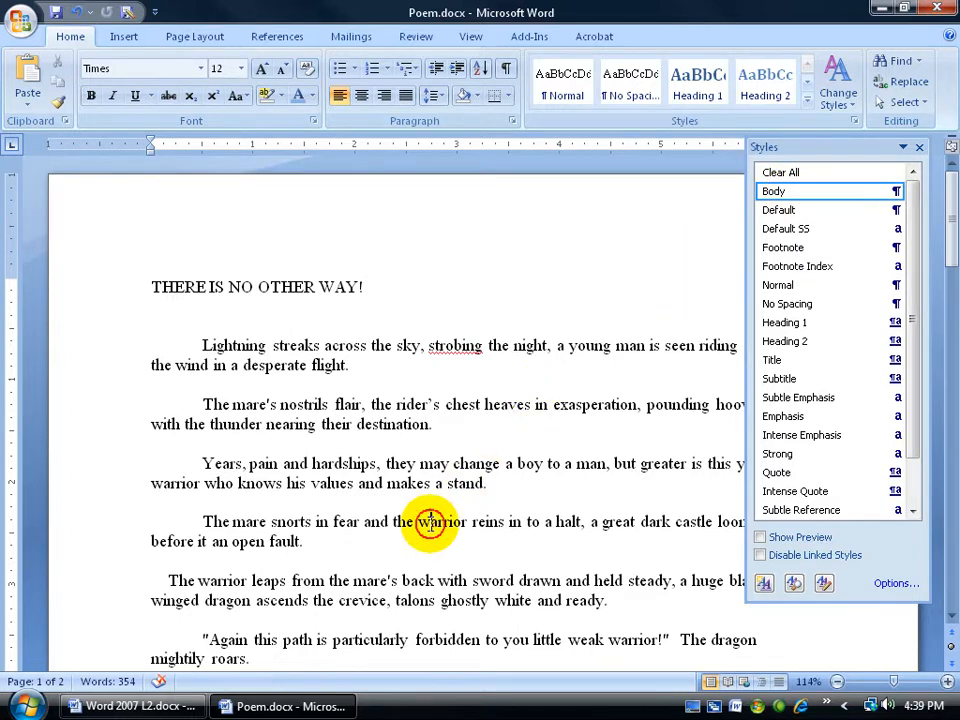
double_click(432, 521)
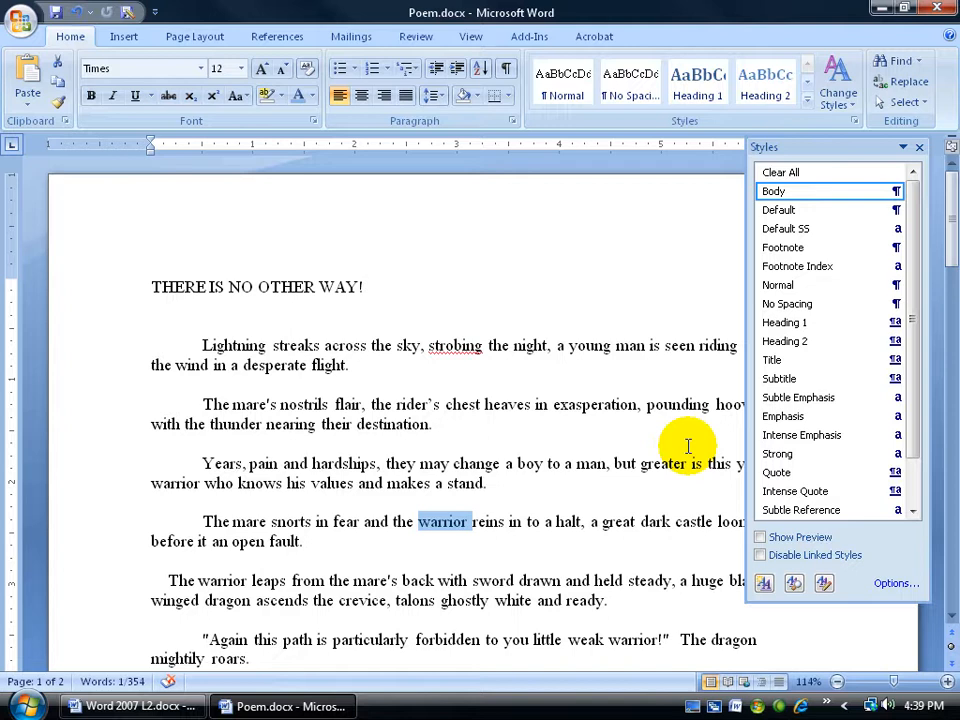
left_click(765, 586)
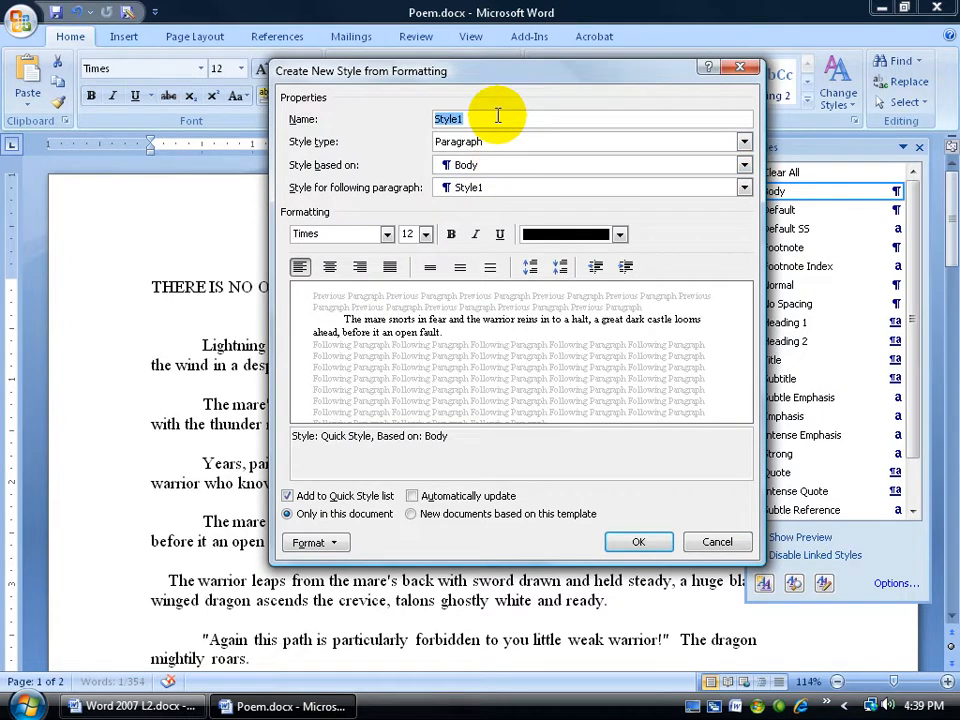
type("Spiffy")
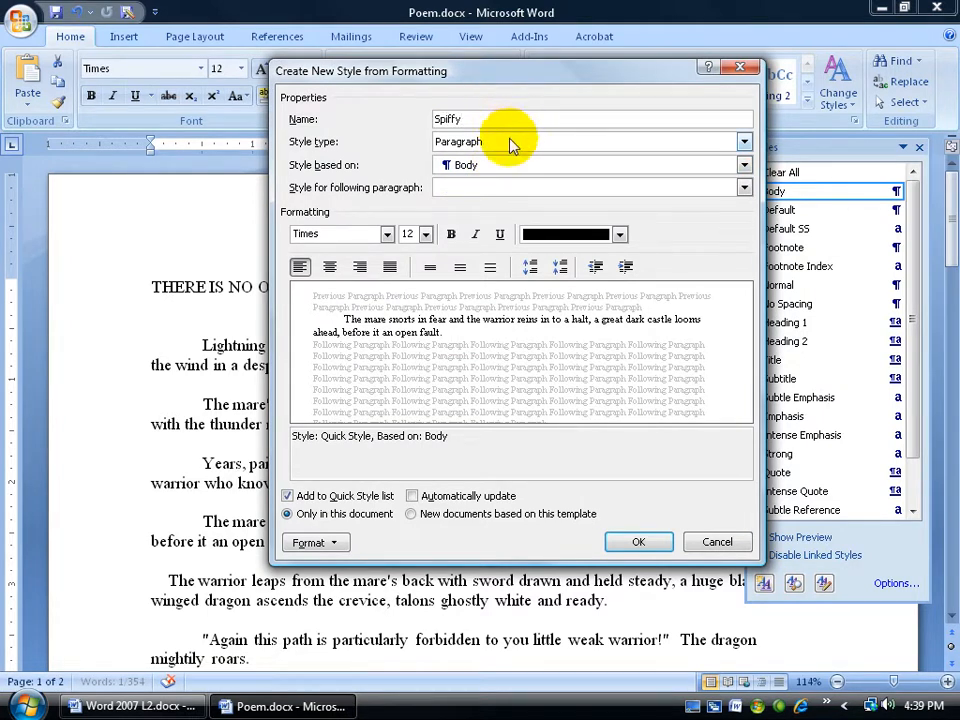
left_click(510, 143)
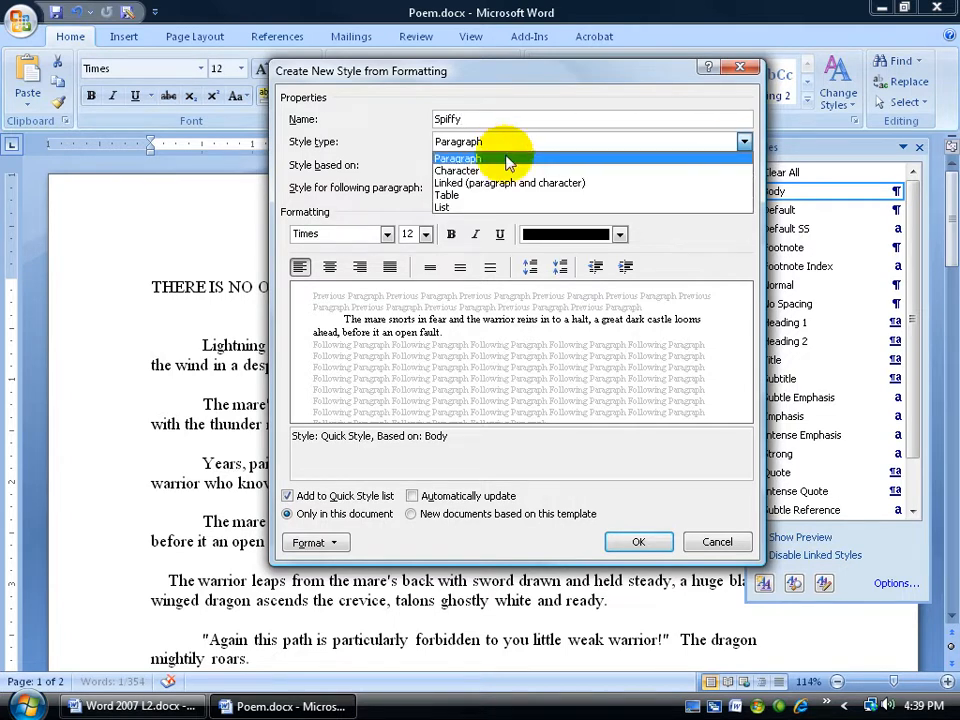
left_click(498, 171)
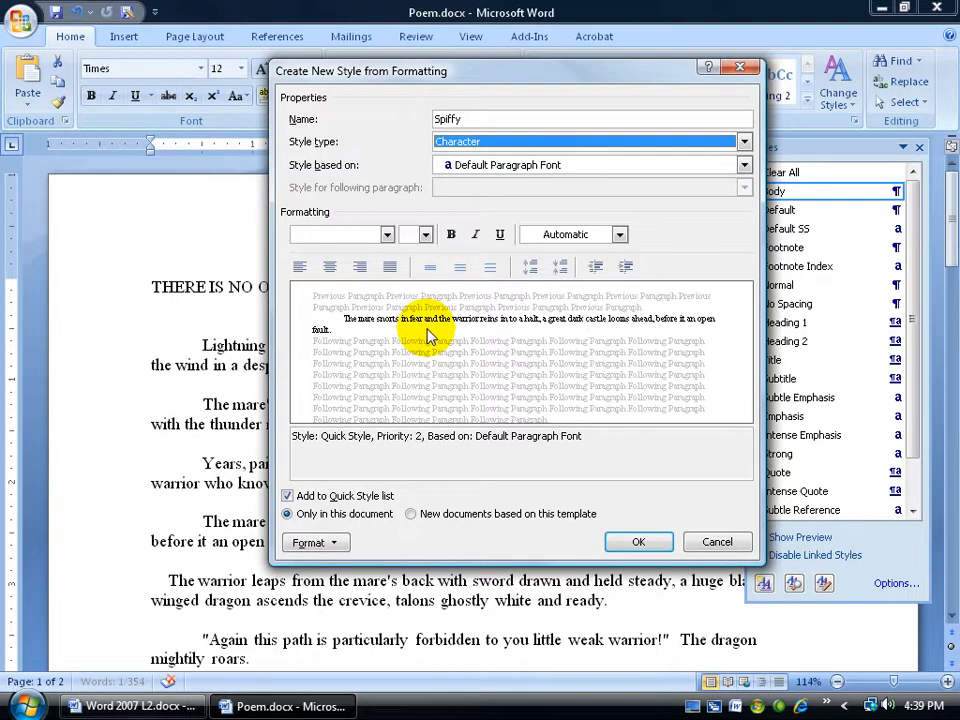
Format the new Spiffy style with the Comic Sans MS font at 14 pt, bold, in standard red.
left_click(347, 234)
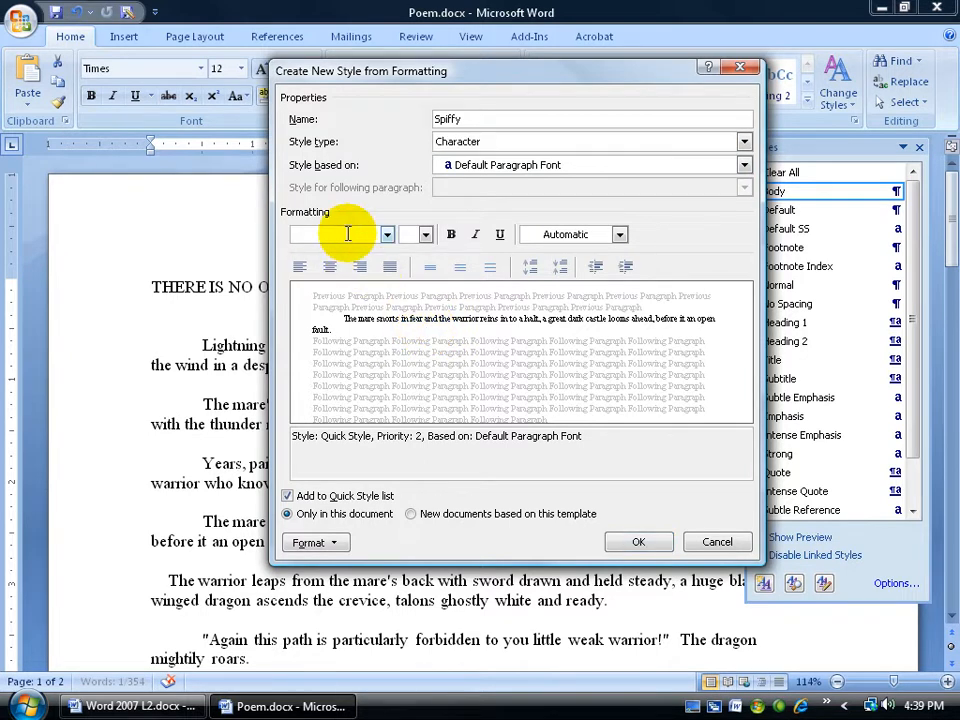
type("Comic Sans MS")
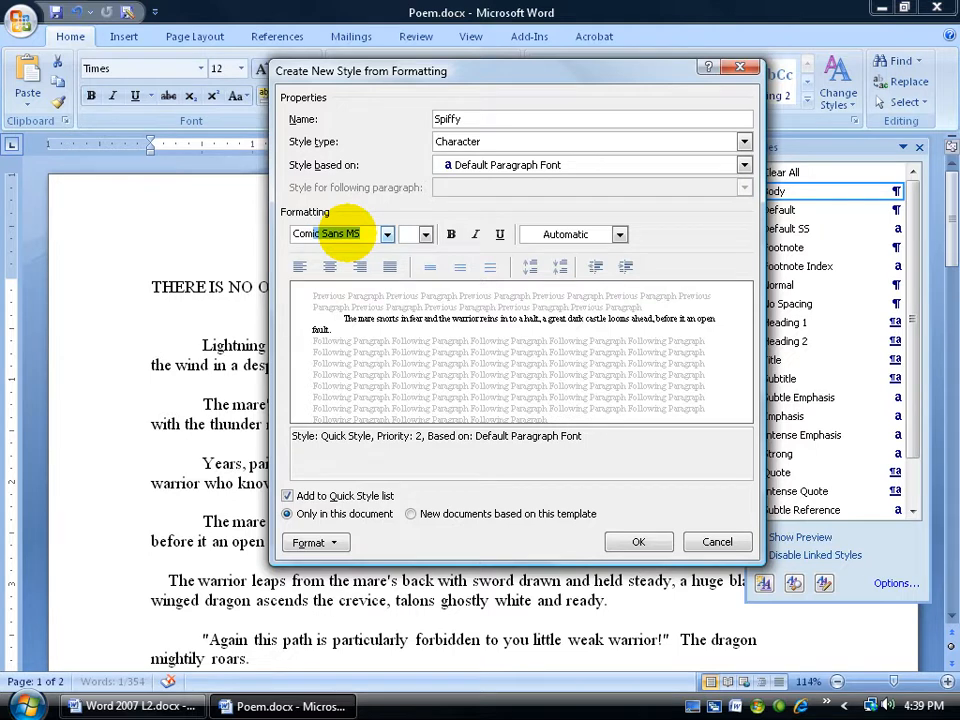
key("Tab")
left_click(425, 234)
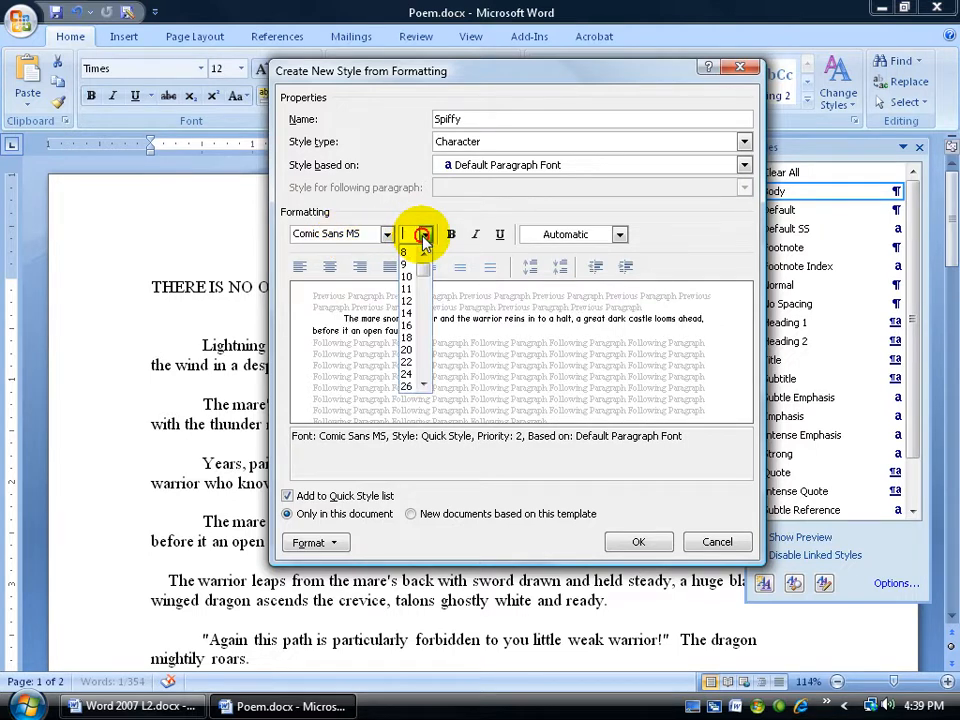
left_click(416, 325)
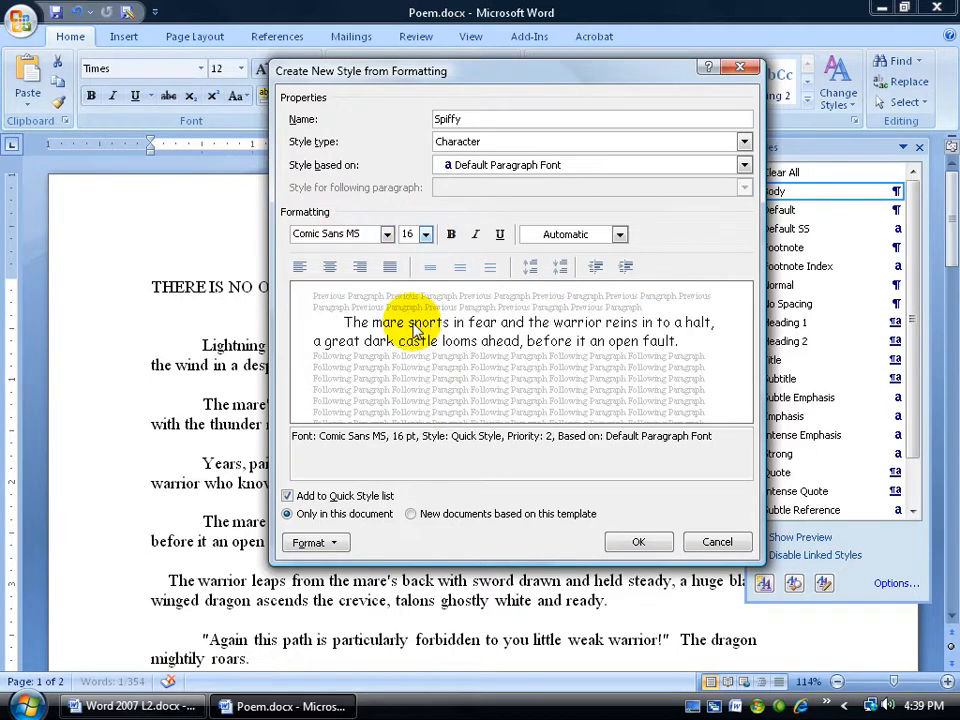
left_click(425, 234)
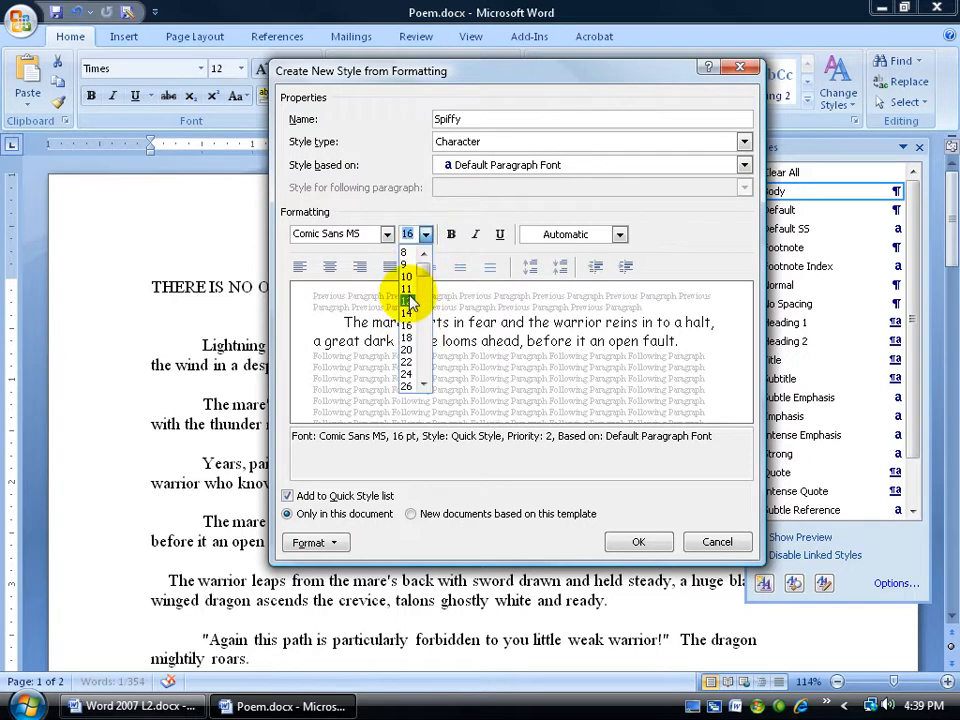
left_click(409, 313)
left_click(451, 234)
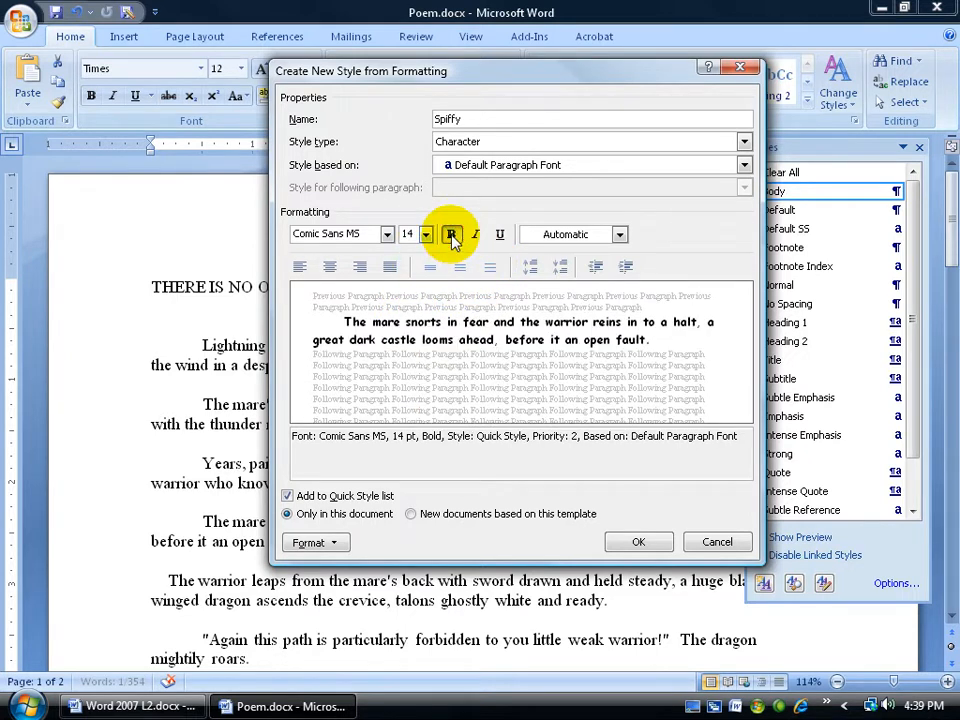
left_click(620, 236)
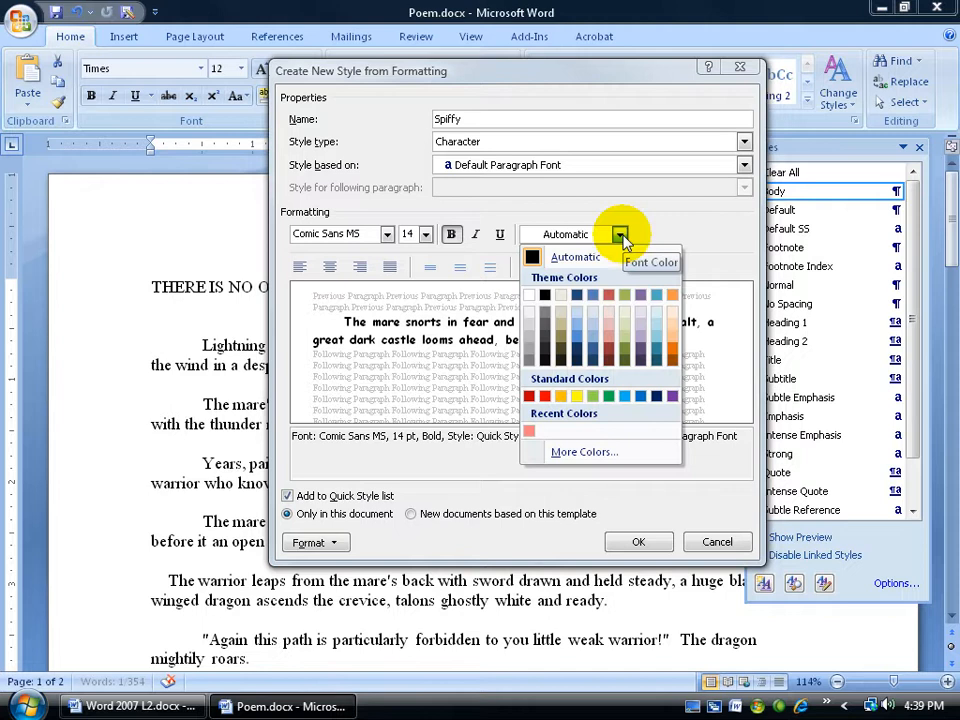
left_click(546, 395)
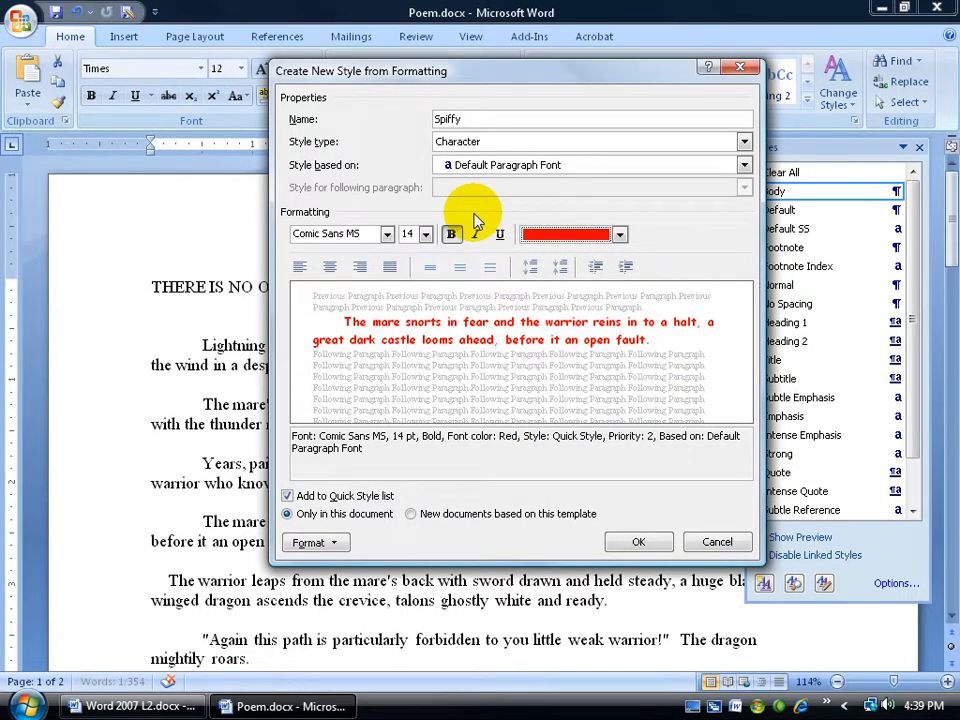
Add the Shadow font effect to the Spiffy style and finish creating it.
left_click(311, 540)
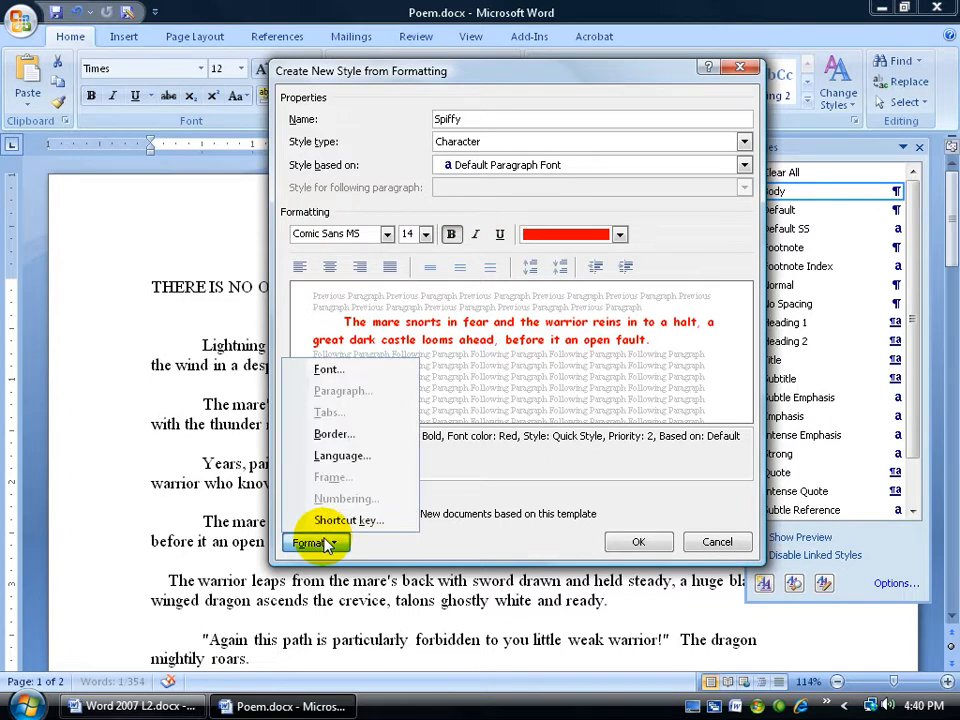
left_click(340, 371)
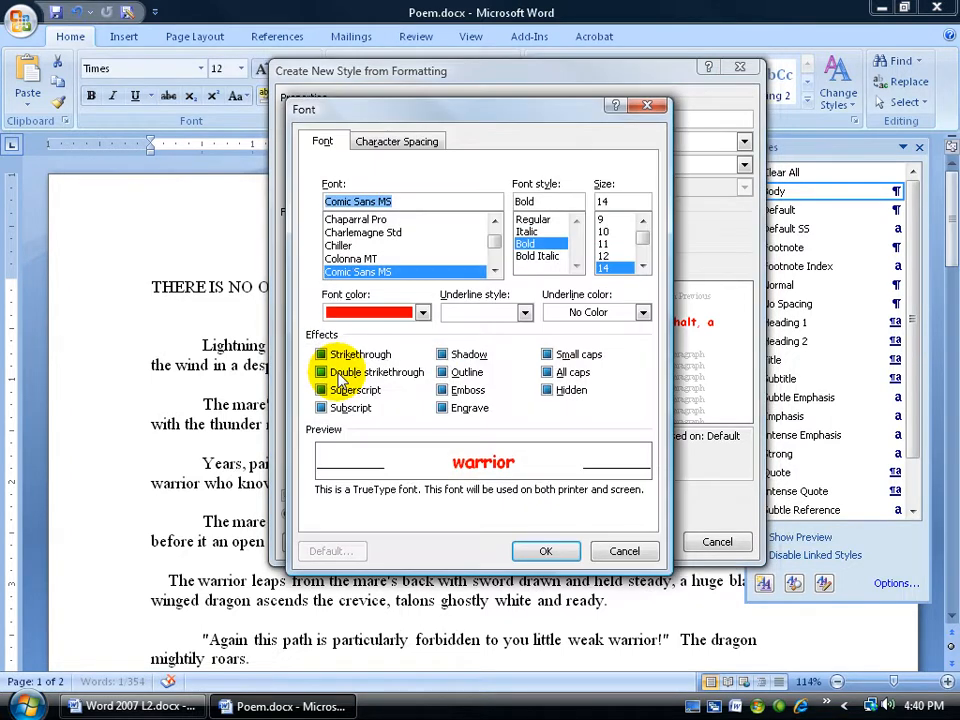
left_click(442, 355)
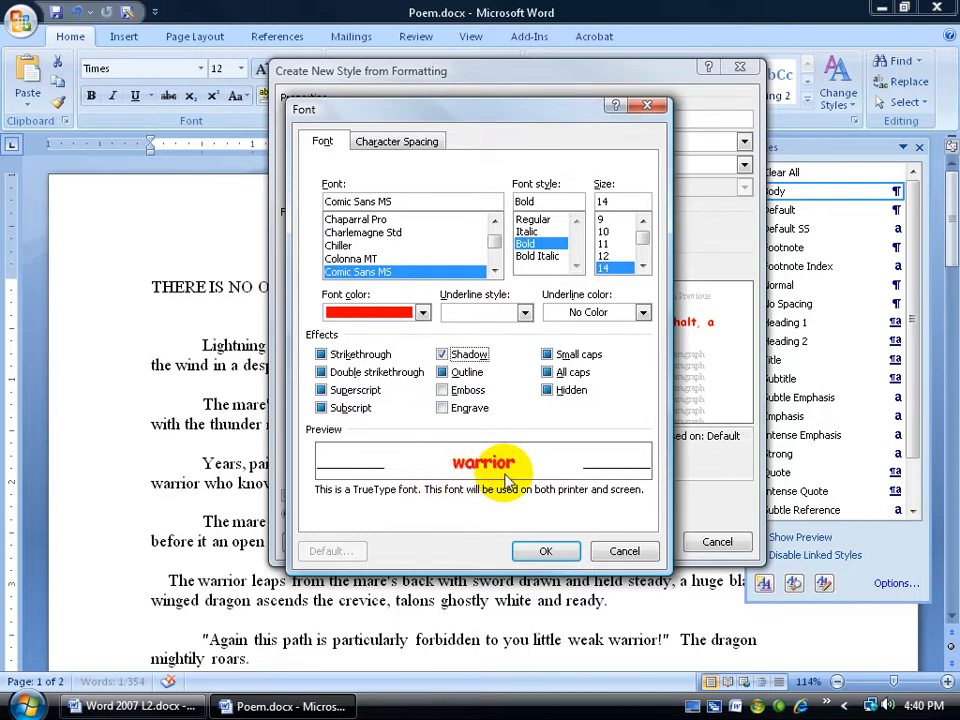
left_click(546, 553)
left_click(612, 542)
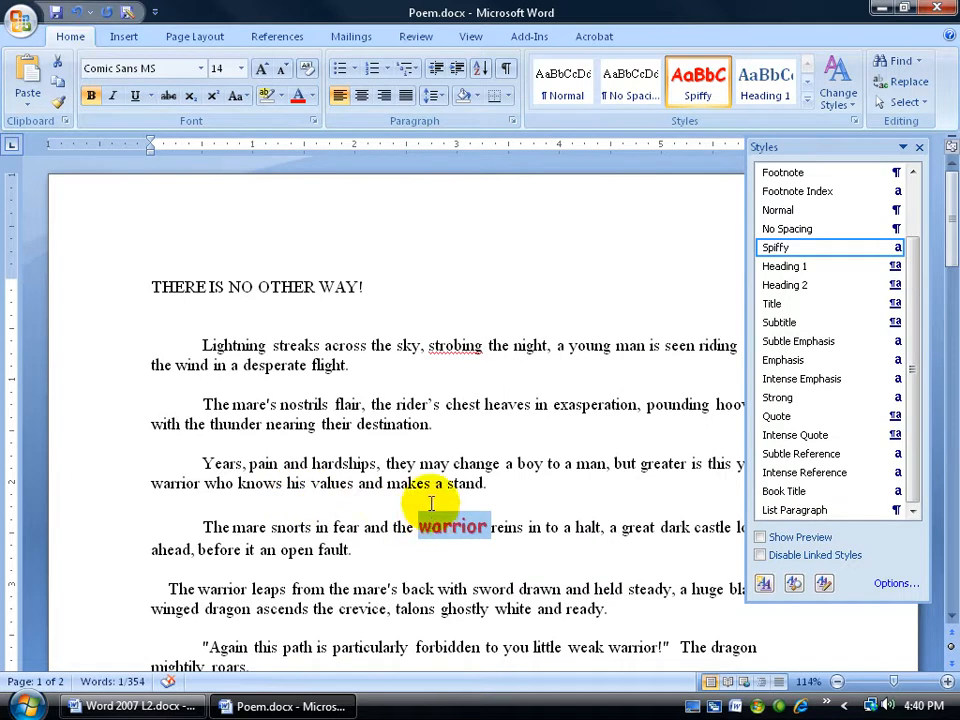
left_click(396, 527)
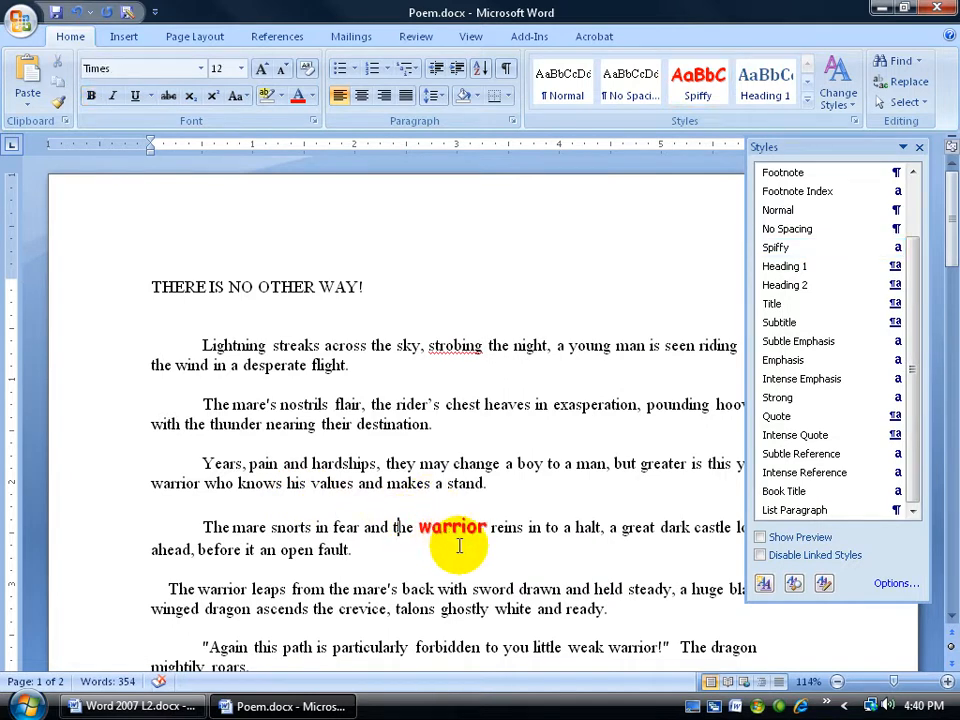
Review the Spiffy style's modification settings without changing them.
mouse_move(782, 254)
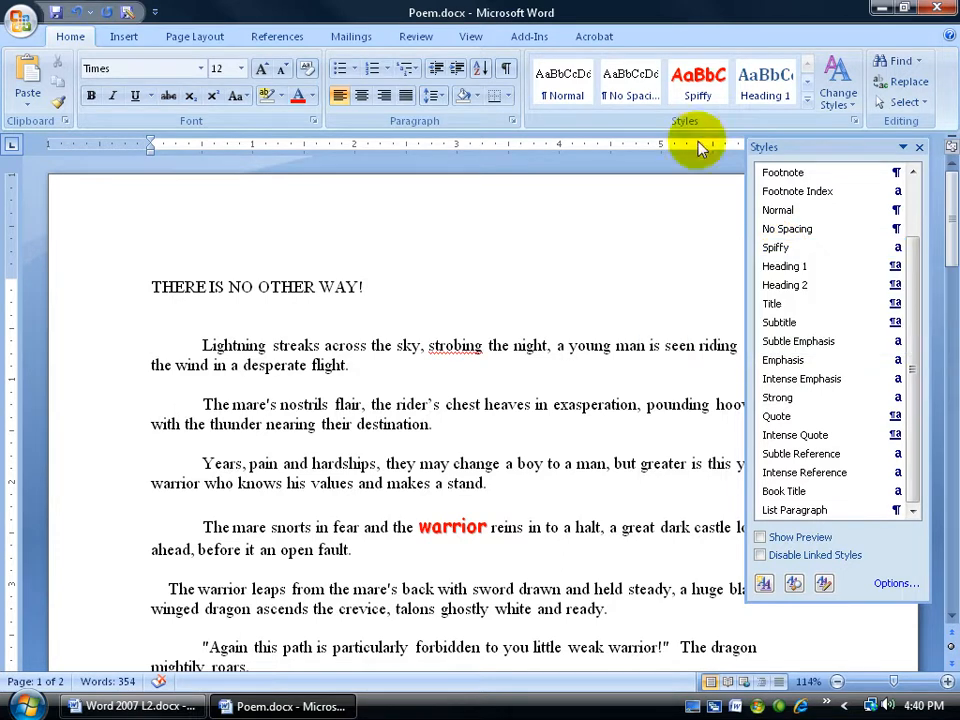
right_click(784, 250)
left_click(692, 292)
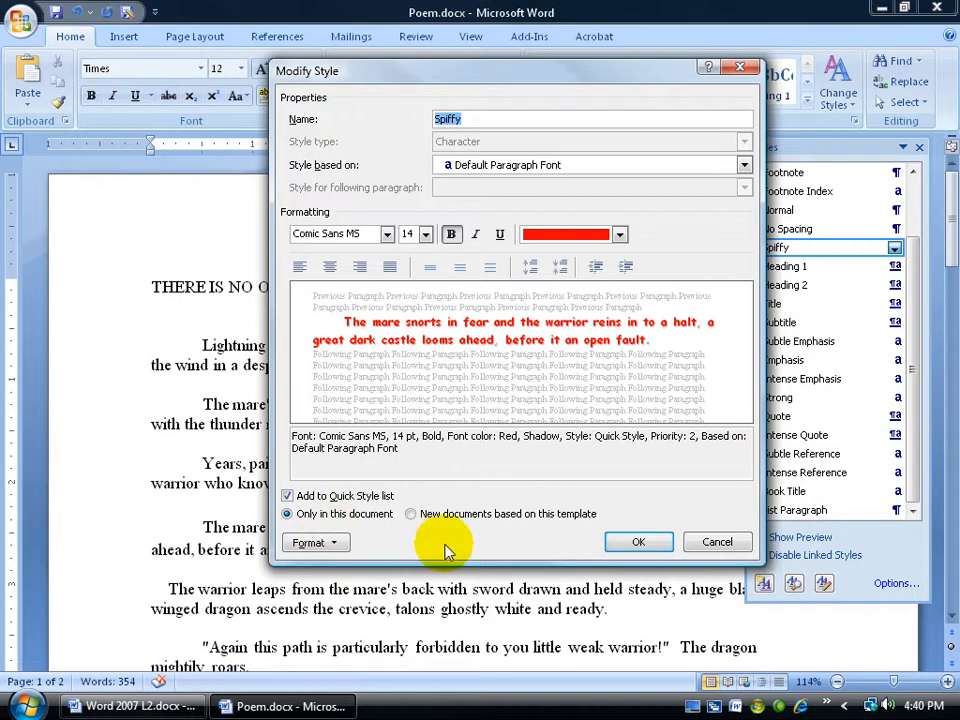
left_click(715, 541)
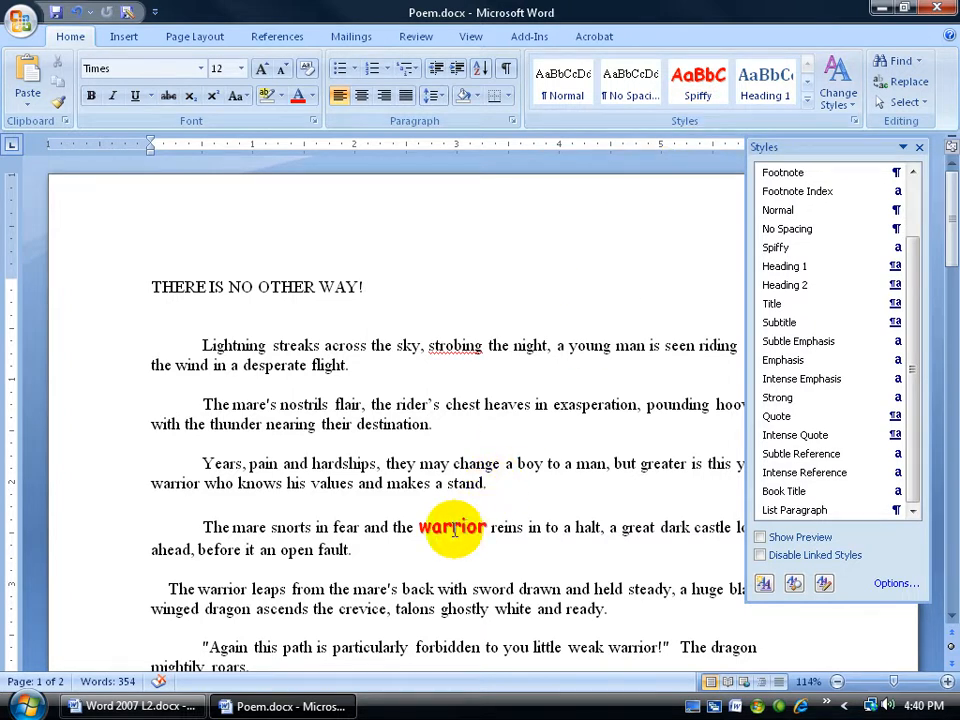
Apply the Spiffy style to the word "warrior" in the paragraph beginning "The warrior leaps".
scroll(349, 440, "down", 1)
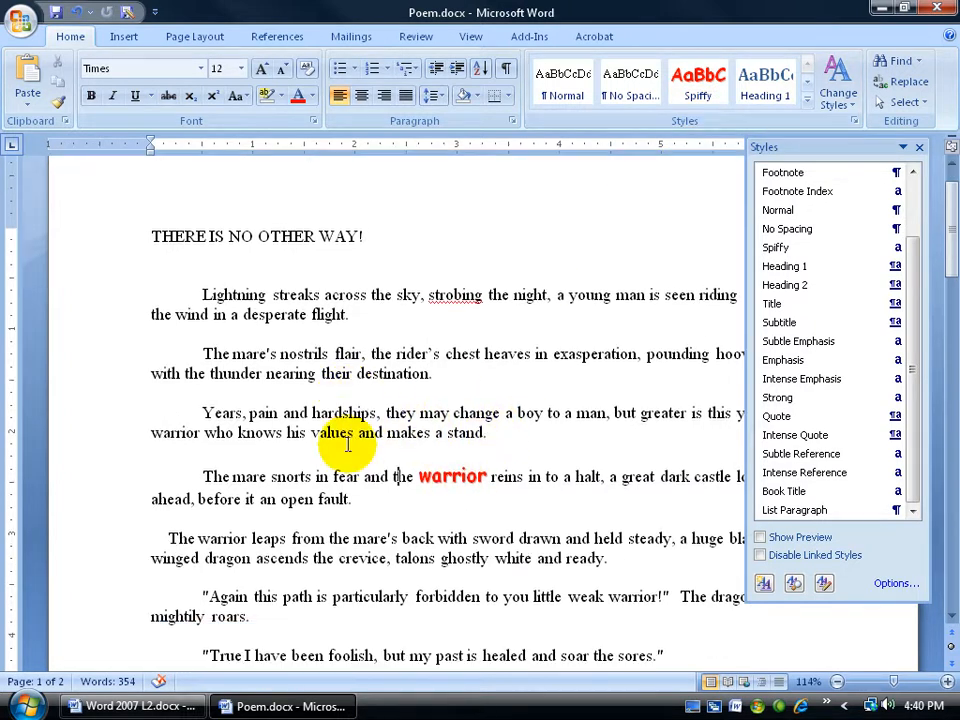
double_click(222, 540)
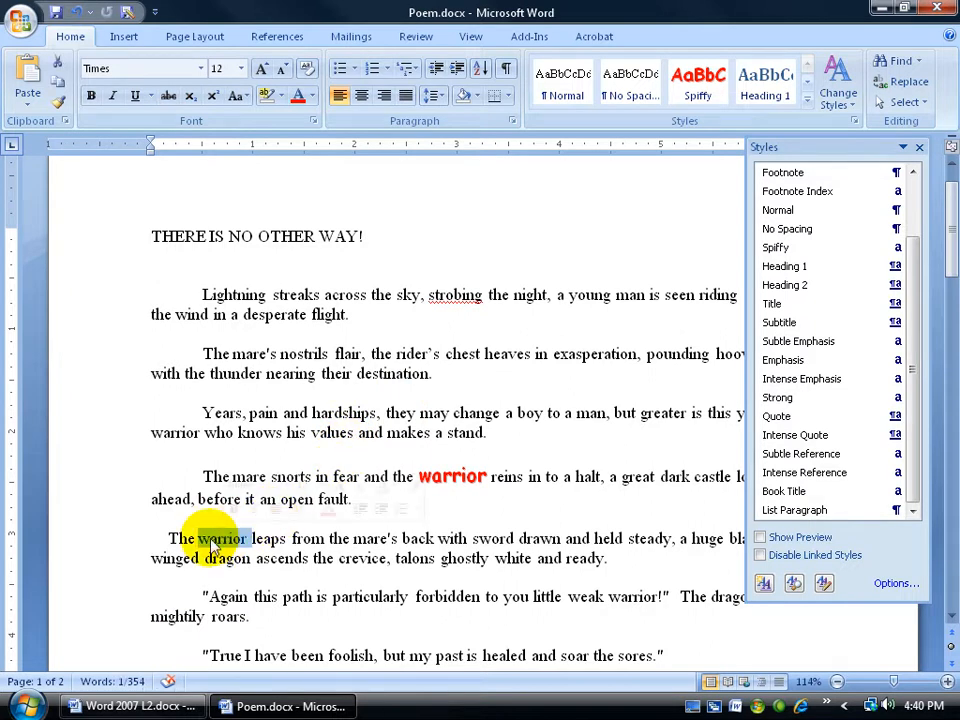
left_click(708, 90)
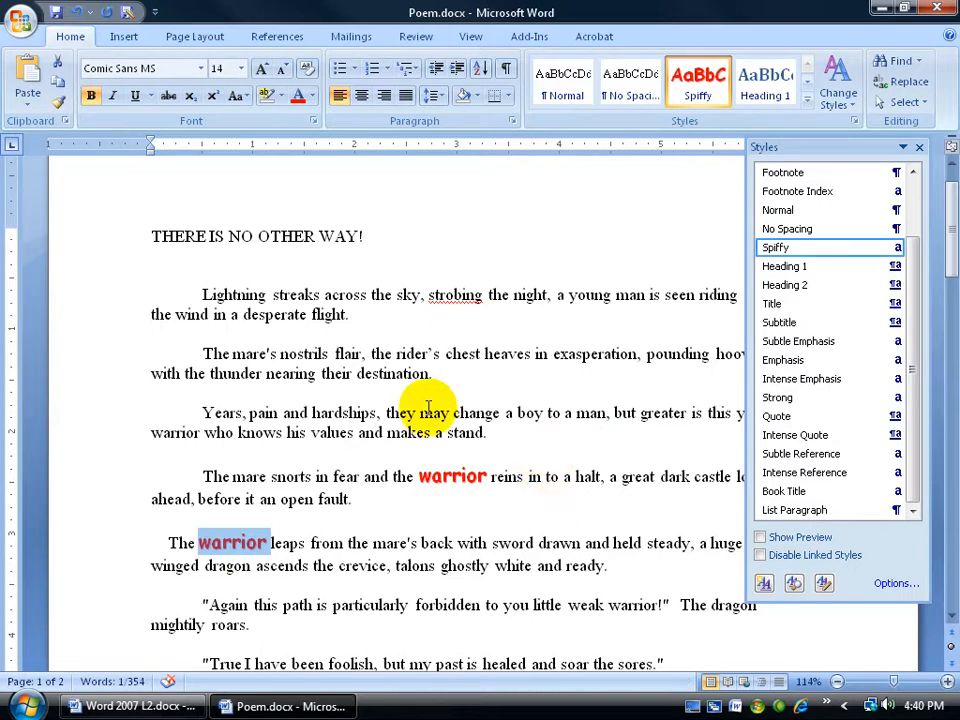
From the document's beginning, set up a find-and-replace for "warrior" with empty replacement text and cleared replacement formatting.
key("ctrl+Home")
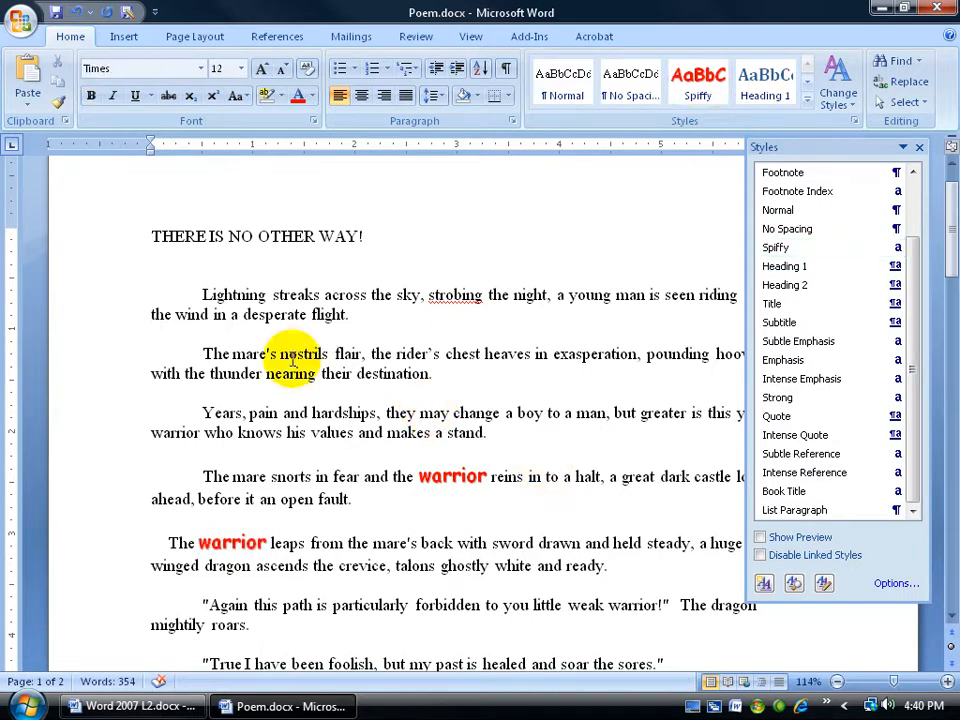
key("ctrl+f")
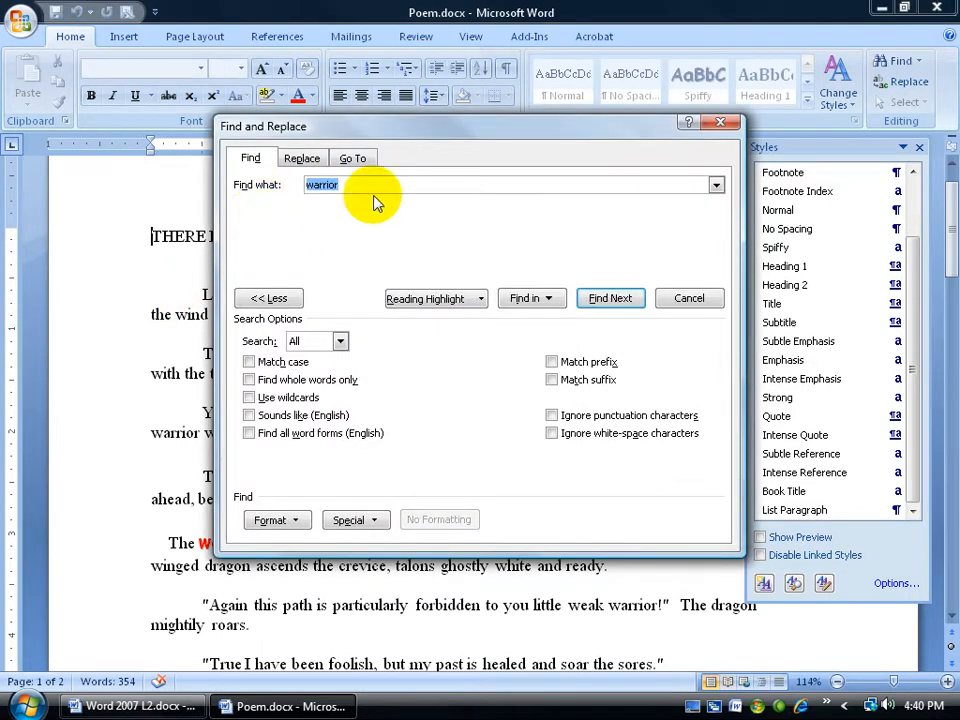
left_click(301, 158)
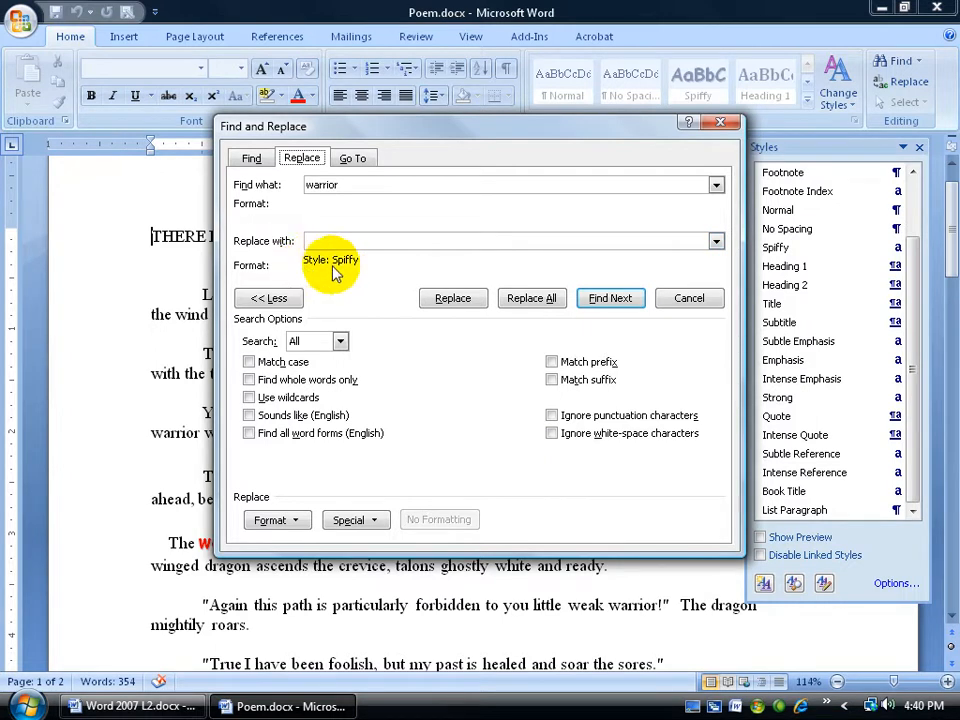
left_click(343, 240)
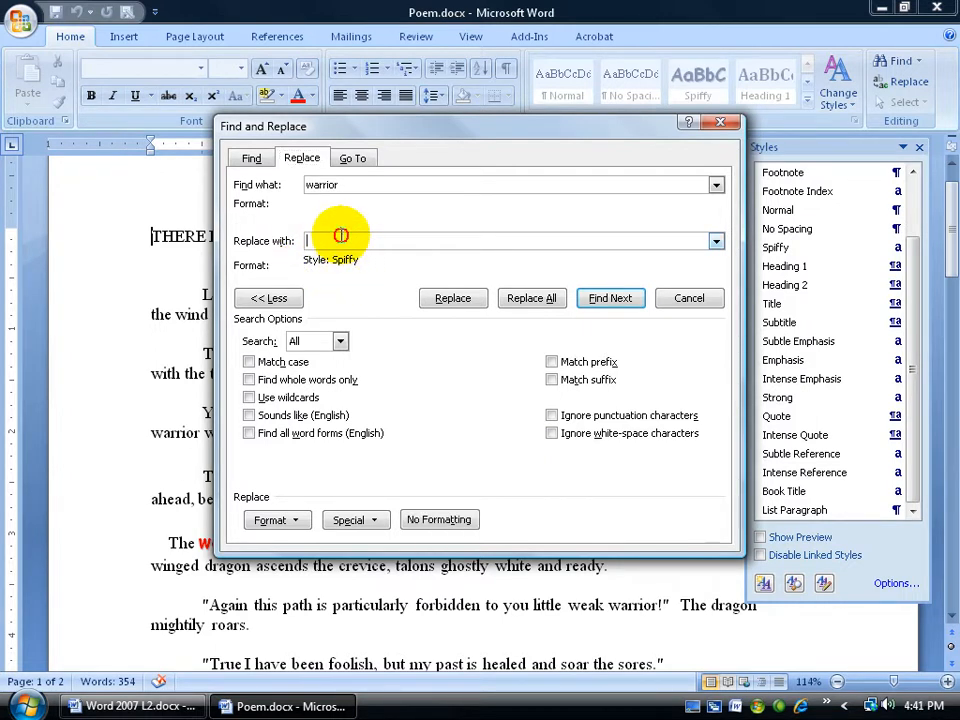
left_click(432, 519)
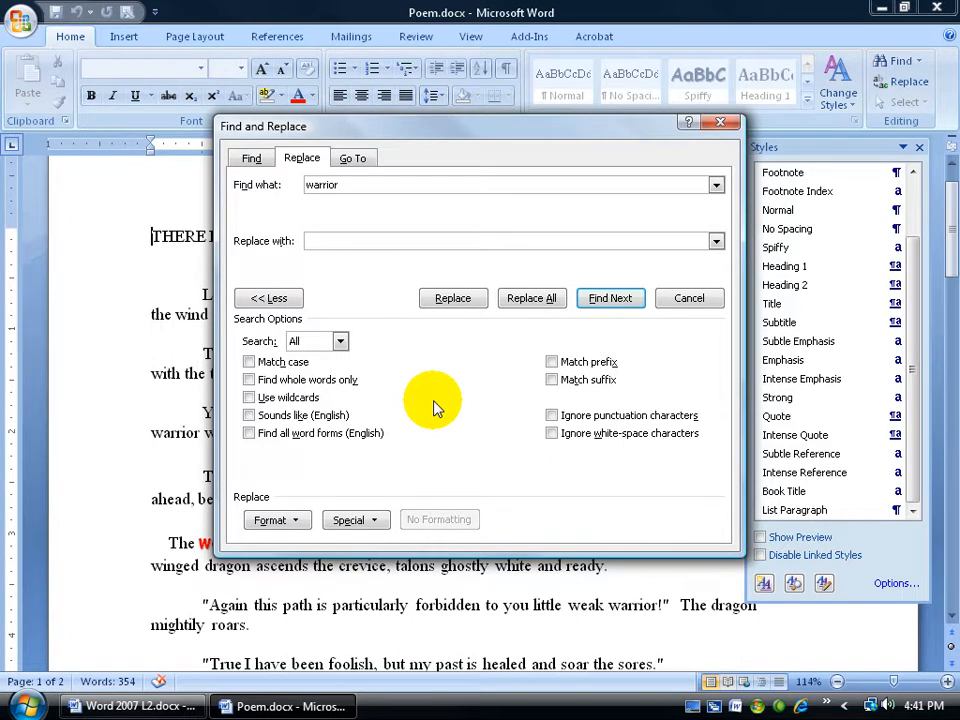
Set the replacement formatting for "warrior" to the Spiffy style.
left_click(303, 522)
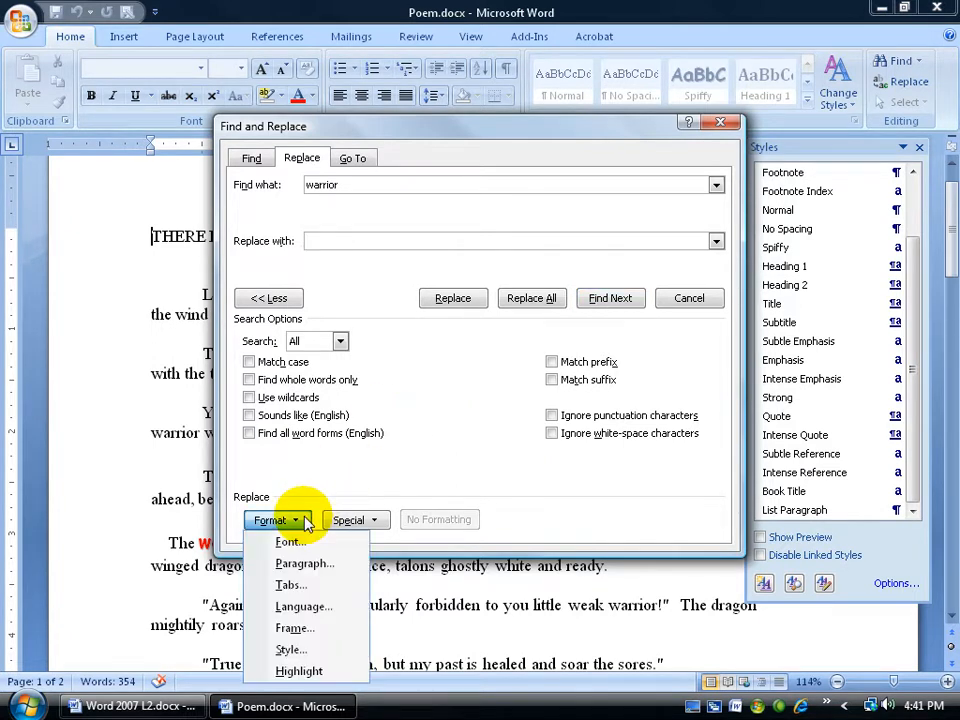
left_click(305, 649)
left_click(569, 327)
left_click(569, 327)
left_click(569, 327)
left_click(569, 327)
left_click(569, 327)
left_click(568, 326)
left_click(532, 315)
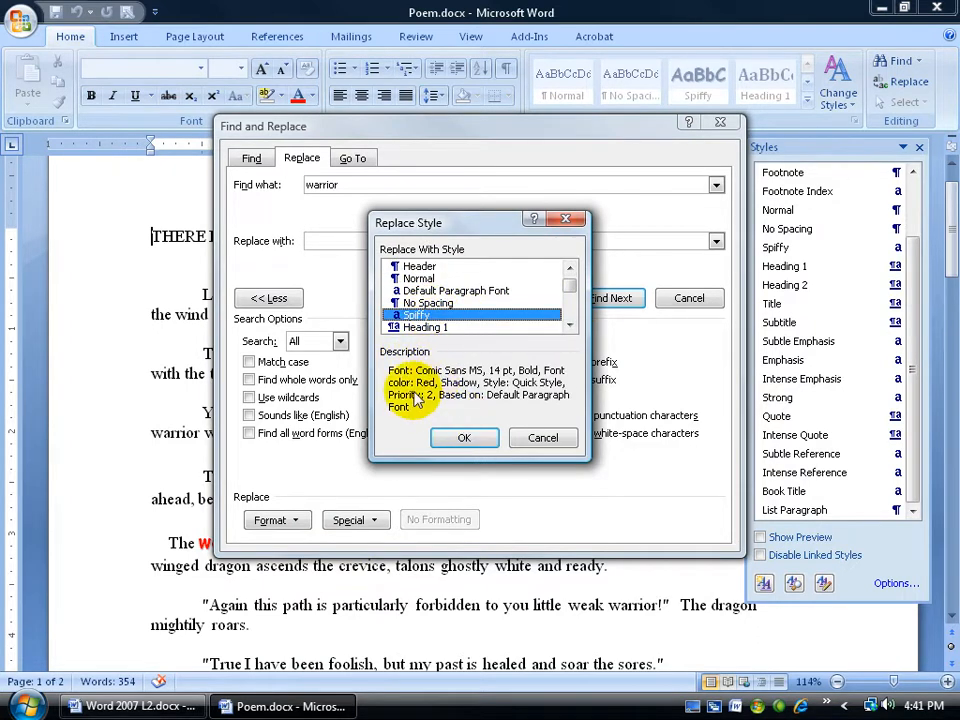
left_click(470, 438)
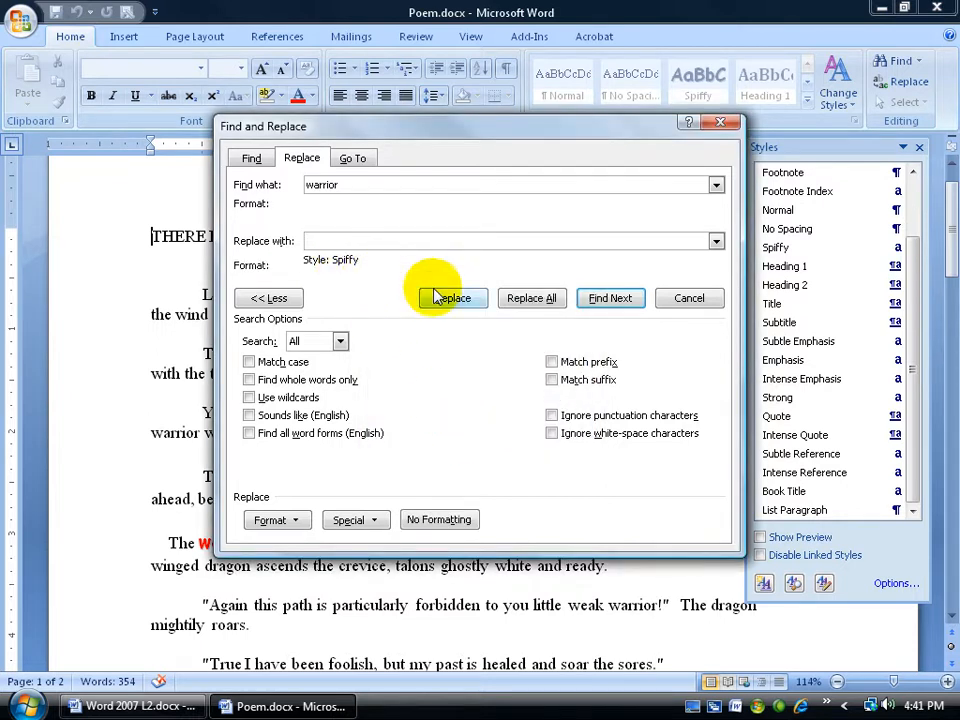
Replace all occurrences of "warrior" in the document and finish the find-and-replace.
left_click(510, 297)
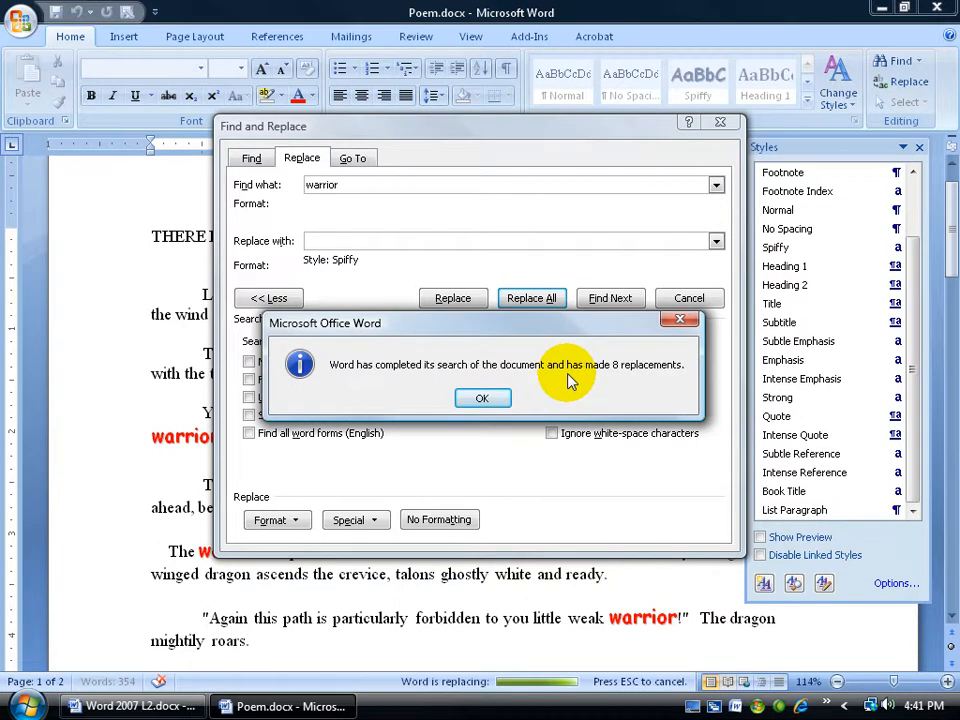
left_click(485, 399)
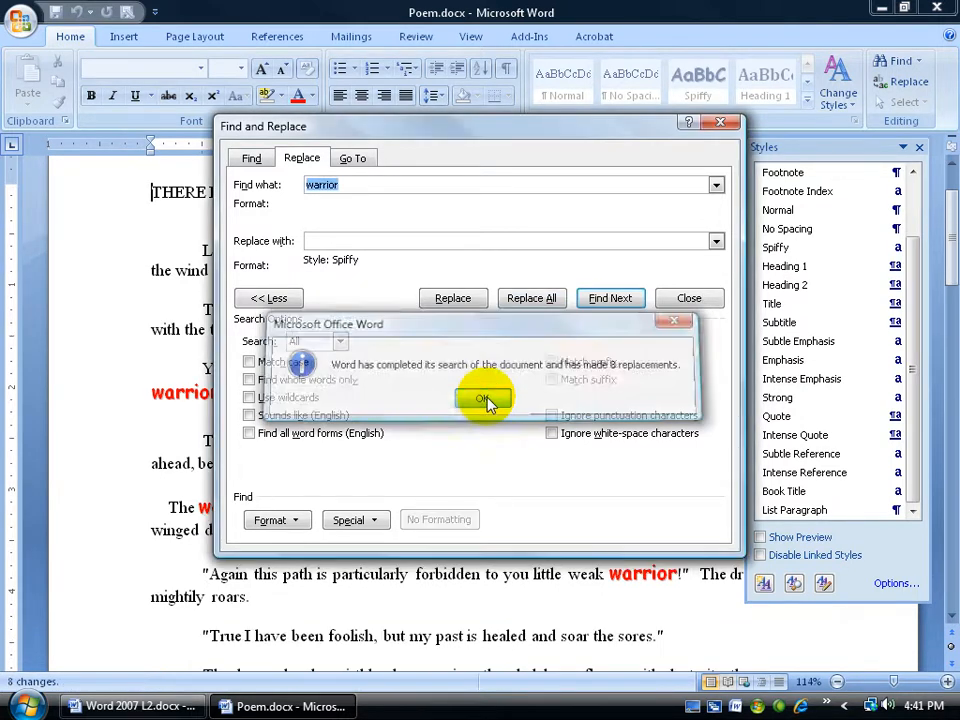
left_click(693, 300)
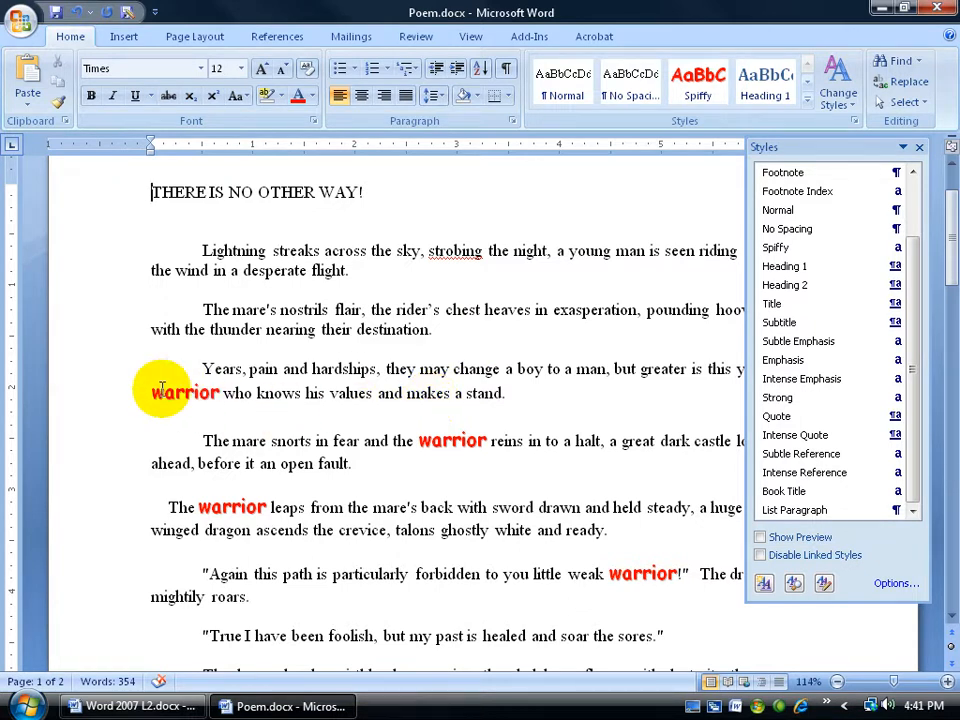
left_click_drag(156, 392, 210, 392)
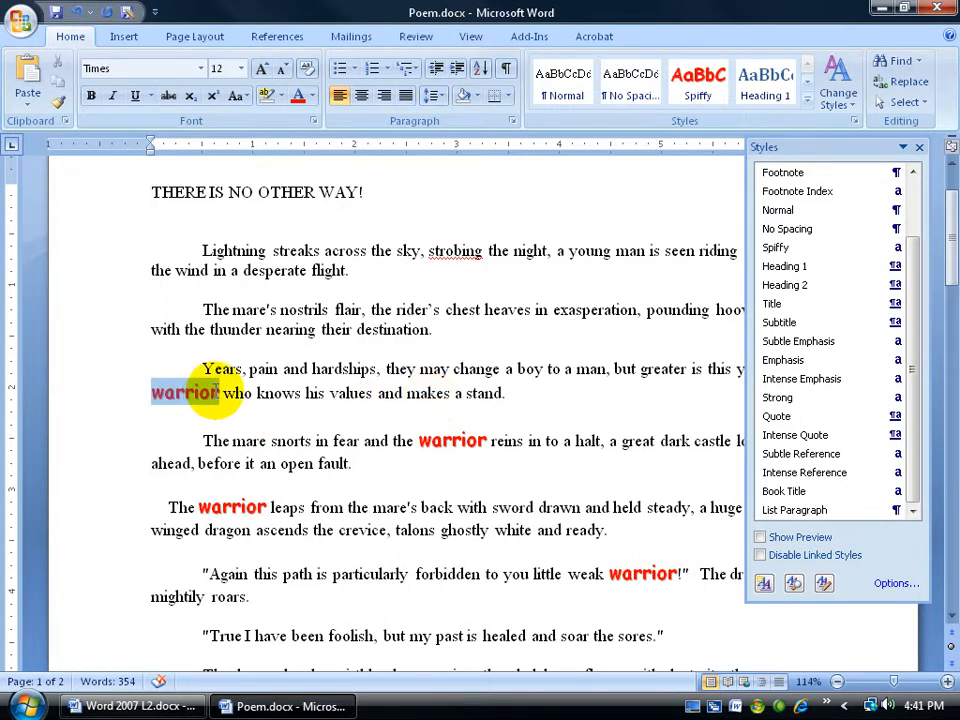
left_click_drag(418, 441, 486, 441)
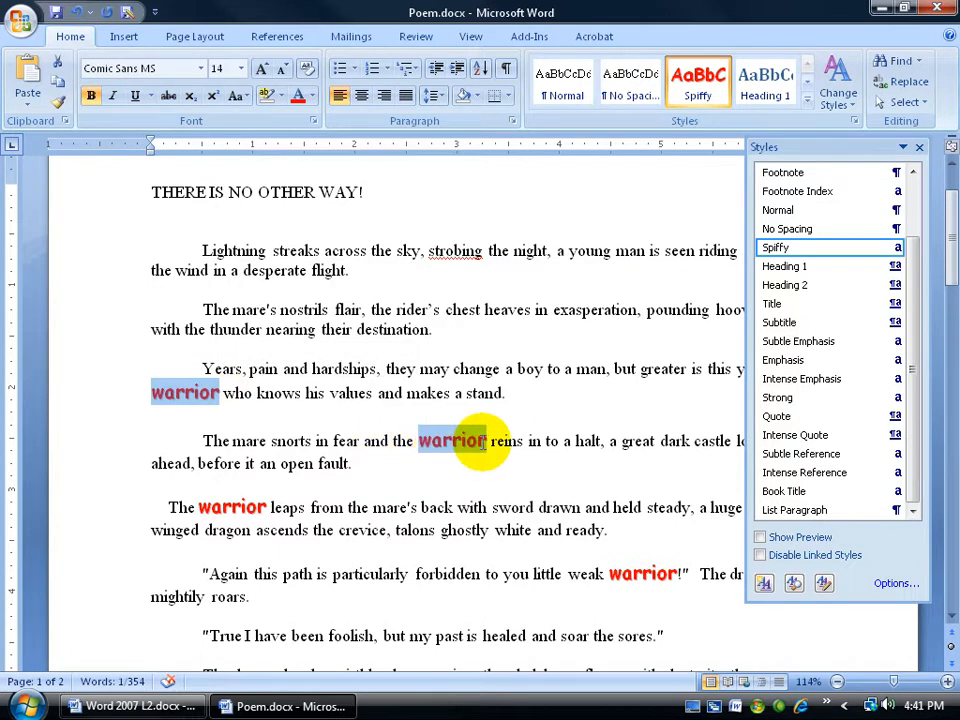
left_click(425, 379)
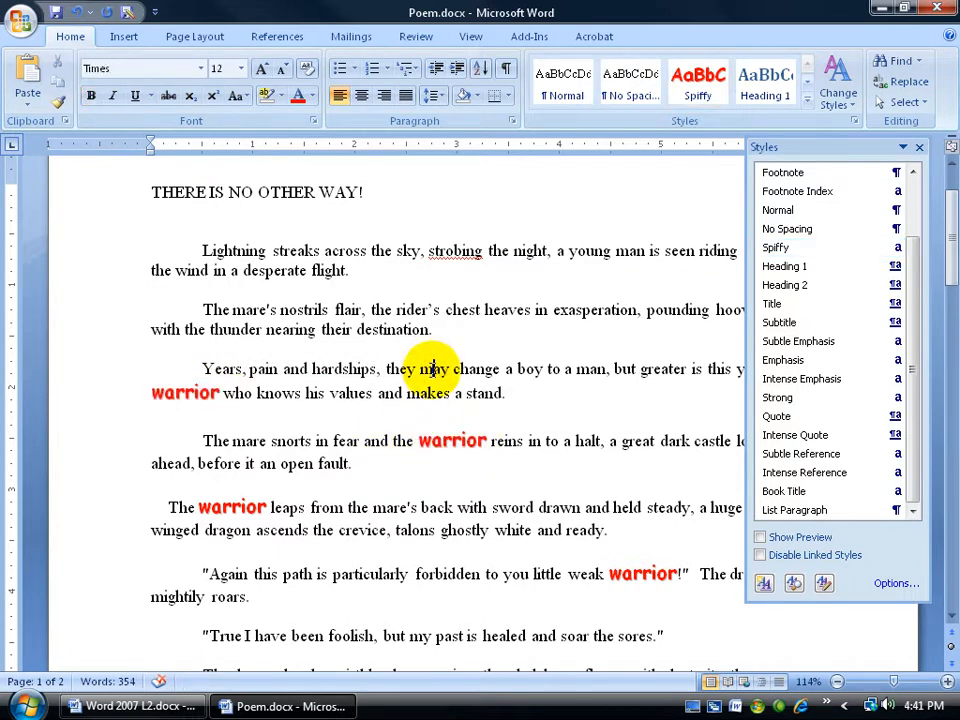
Modify the Spiffy style to remove its bold formatting.
right_click(780, 249)
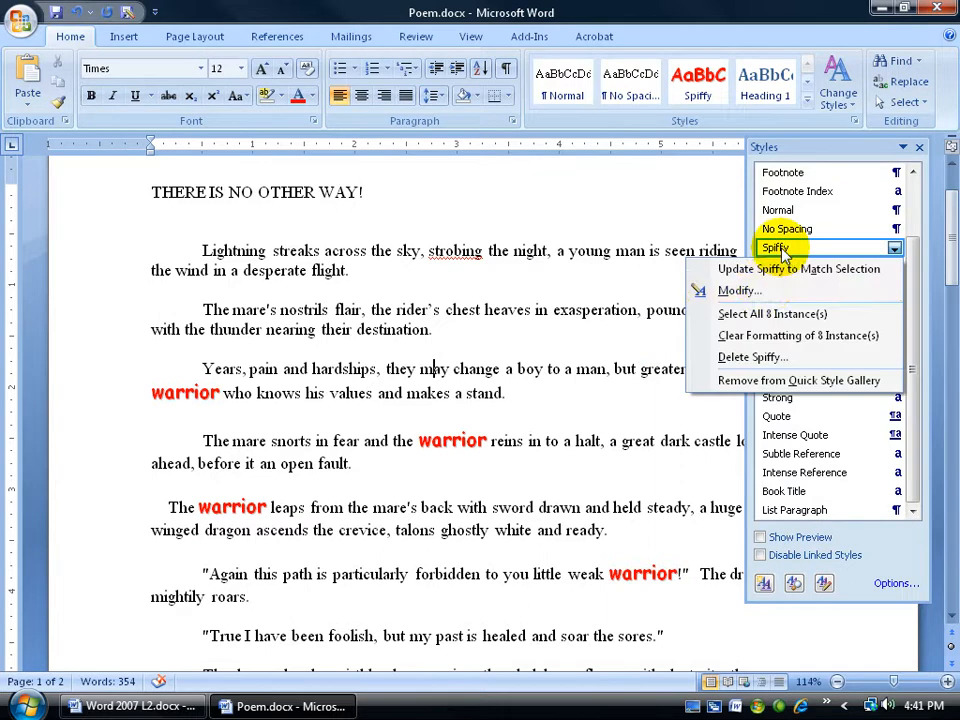
left_click(766, 285)
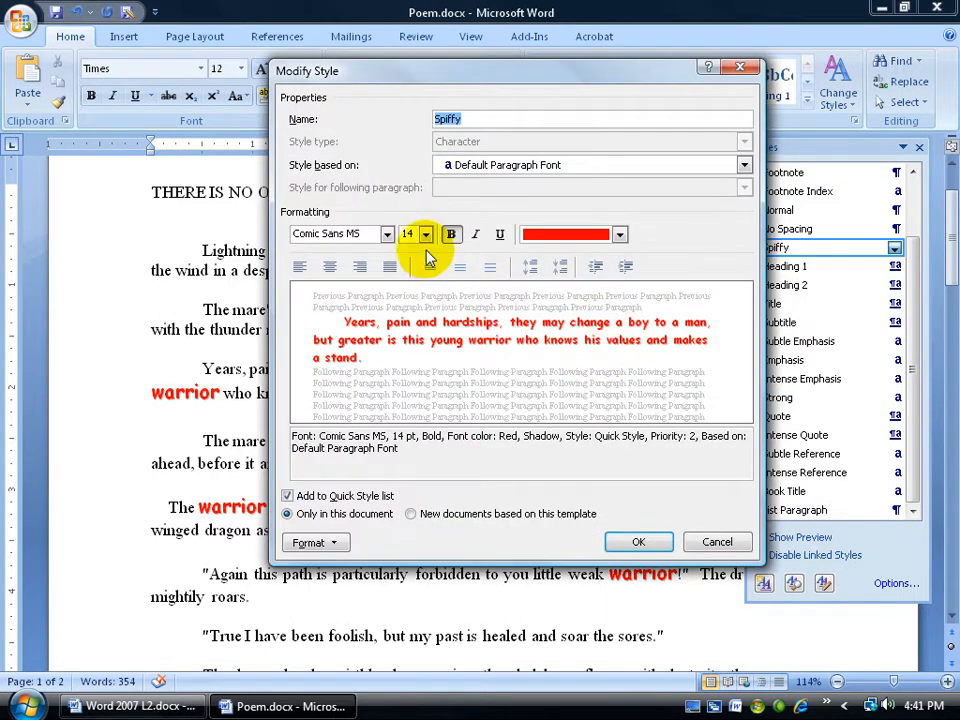
left_click(452, 235)
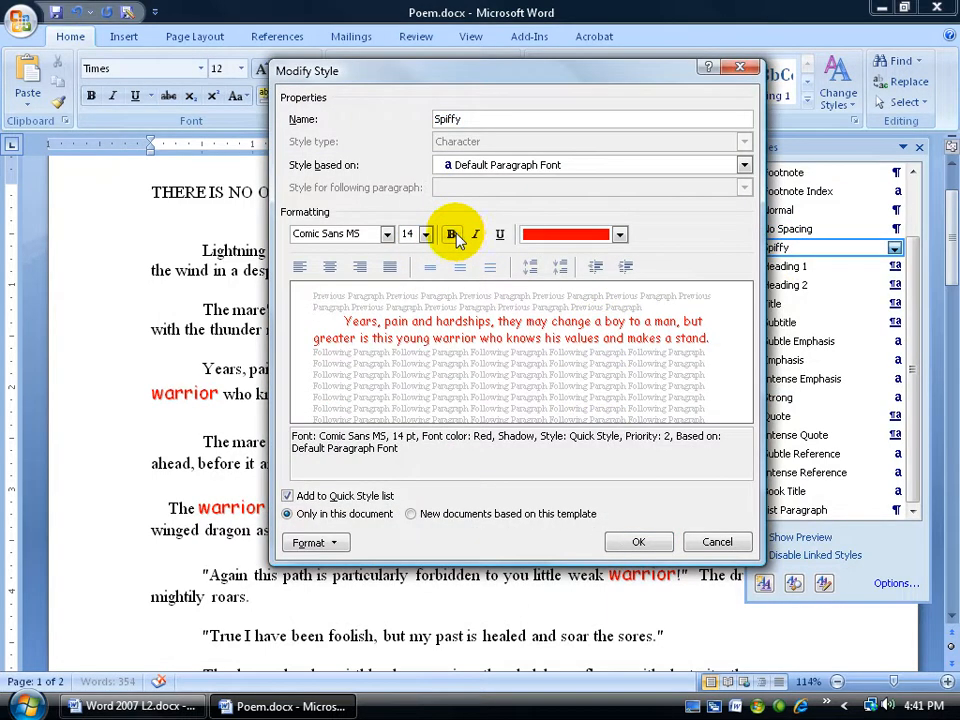
left_click(638, 541)
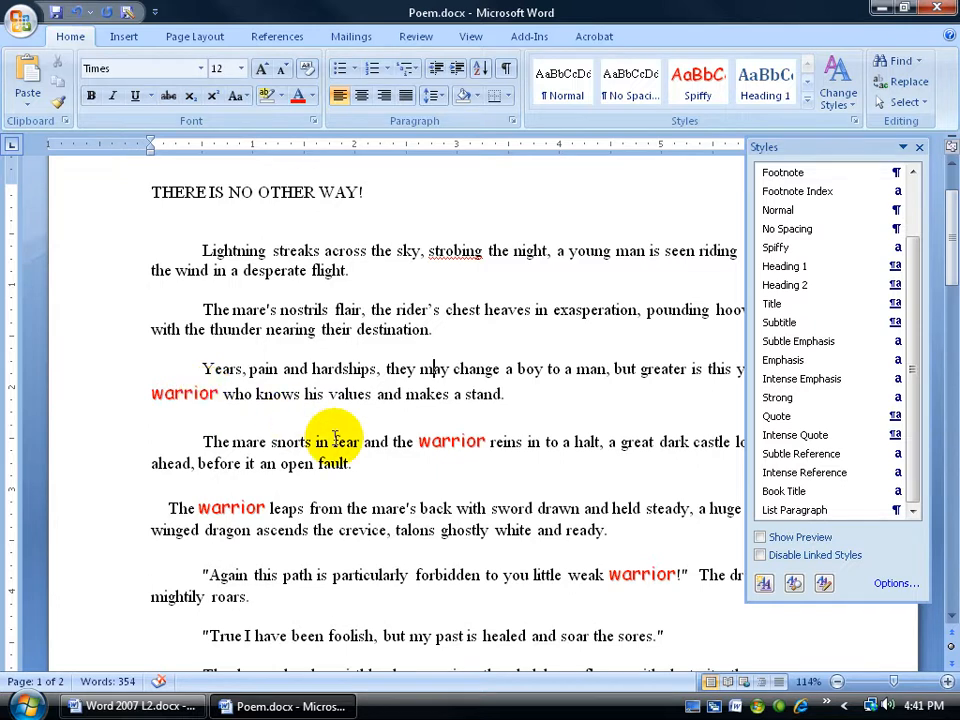
Make "warrior" bold in the paragraph beginning "The mare snorts" and update the Spiffy style to match it.
left_click_drag(422, 443, 456, 444)
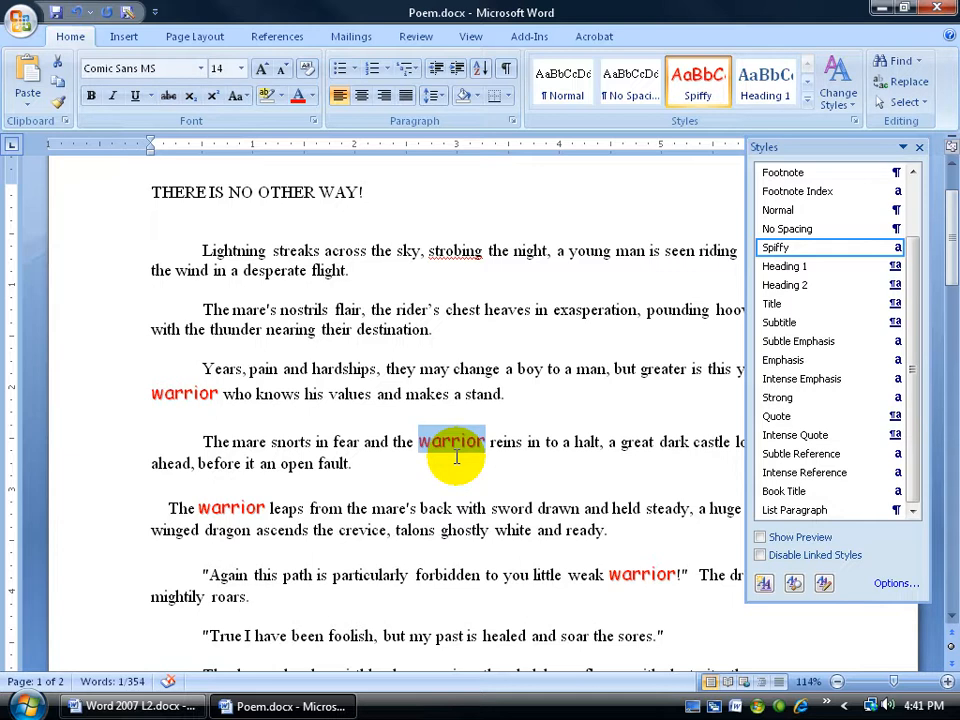
right_click(450, 445)
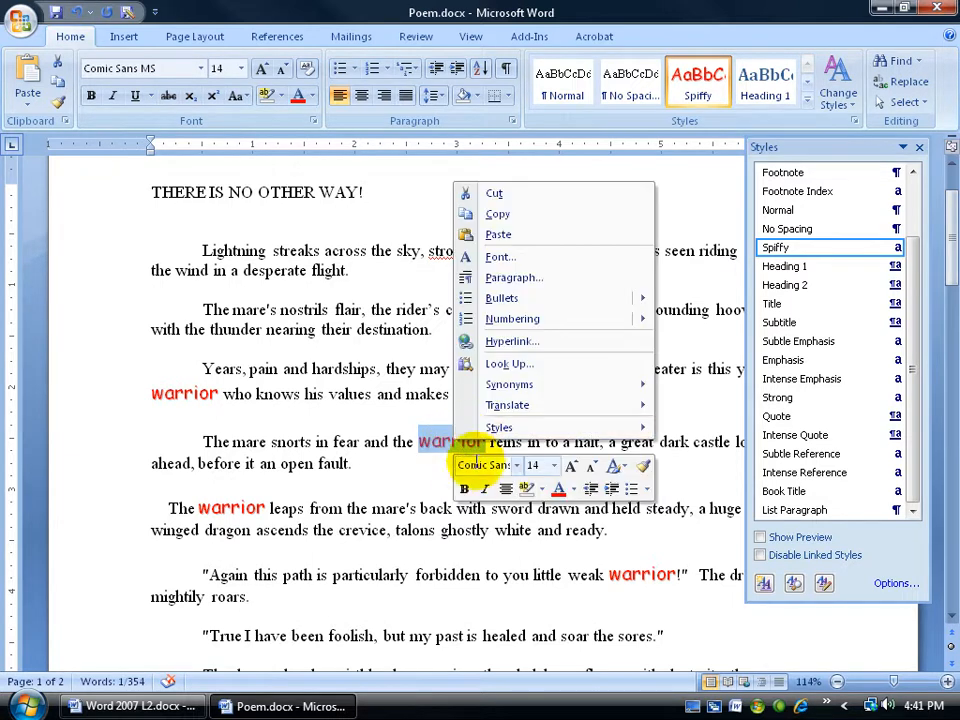
left_click(466, 489)
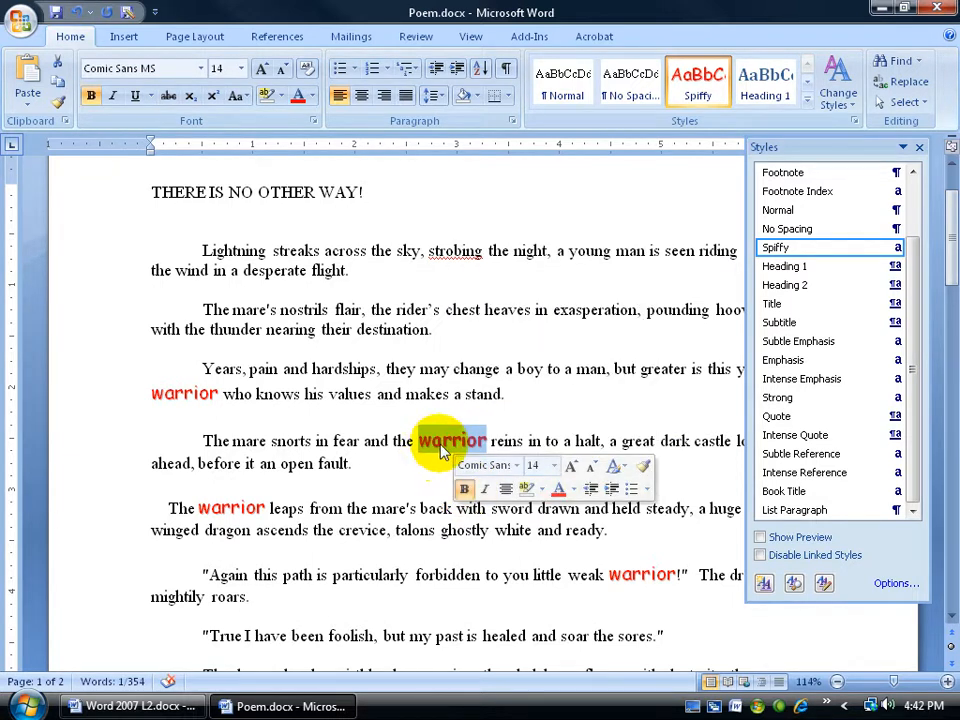
right_click(446, 452)
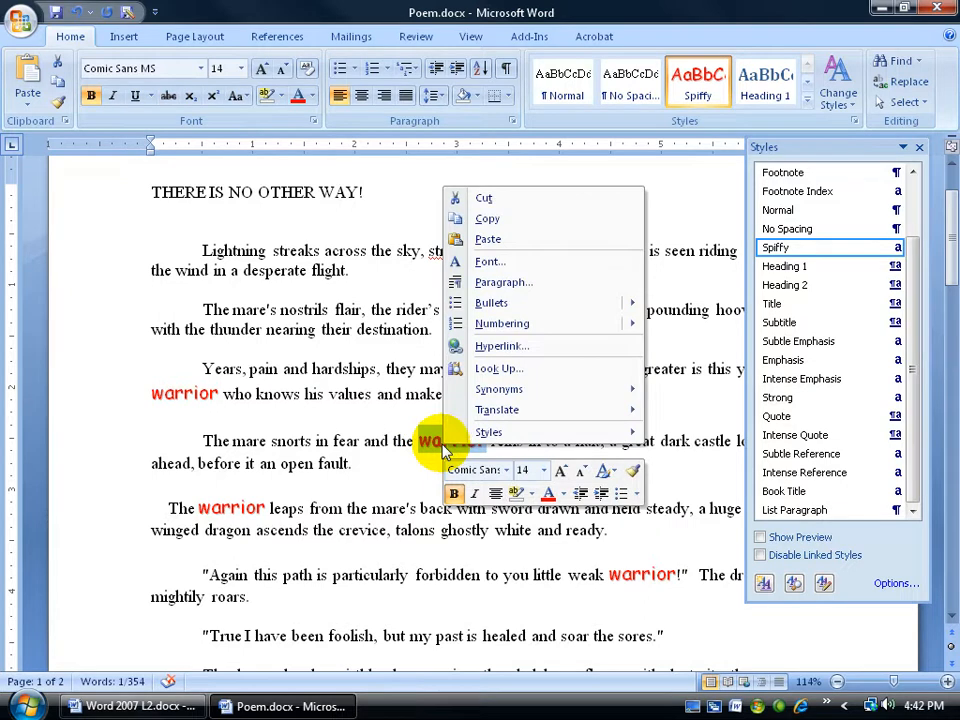
mouse_move(493, 430)
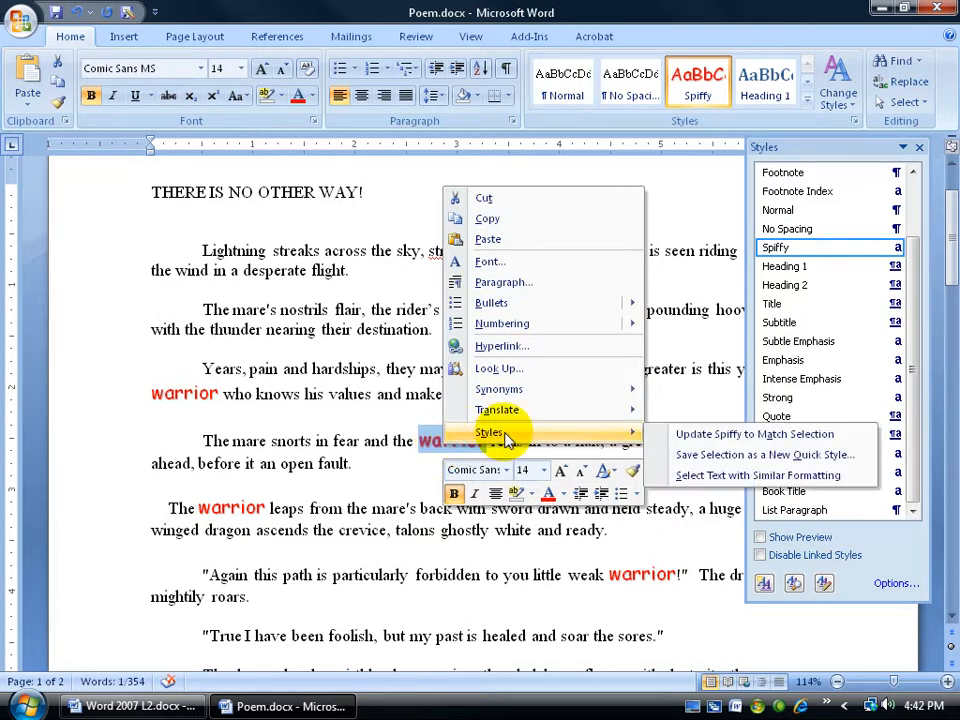
left_click(690, 438)
left_click(459, 442)
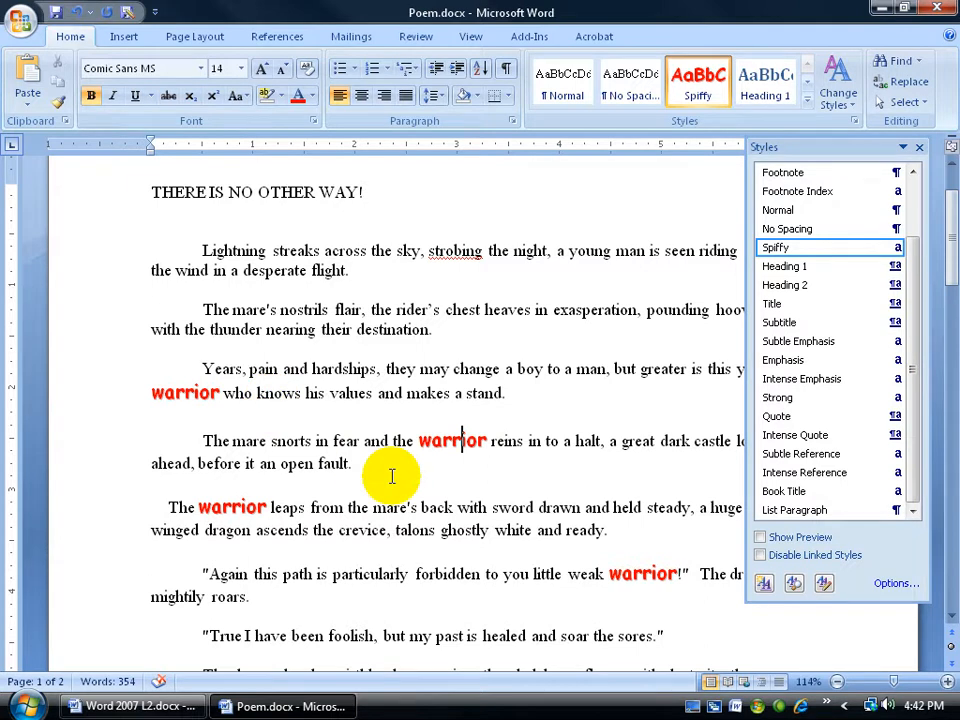
Make "warrior" in "The mare snorts" paragraph italic and underlined without bold, and update the Spiffy style to match the selection.
left_click_drag(418, 440, 489, 440)
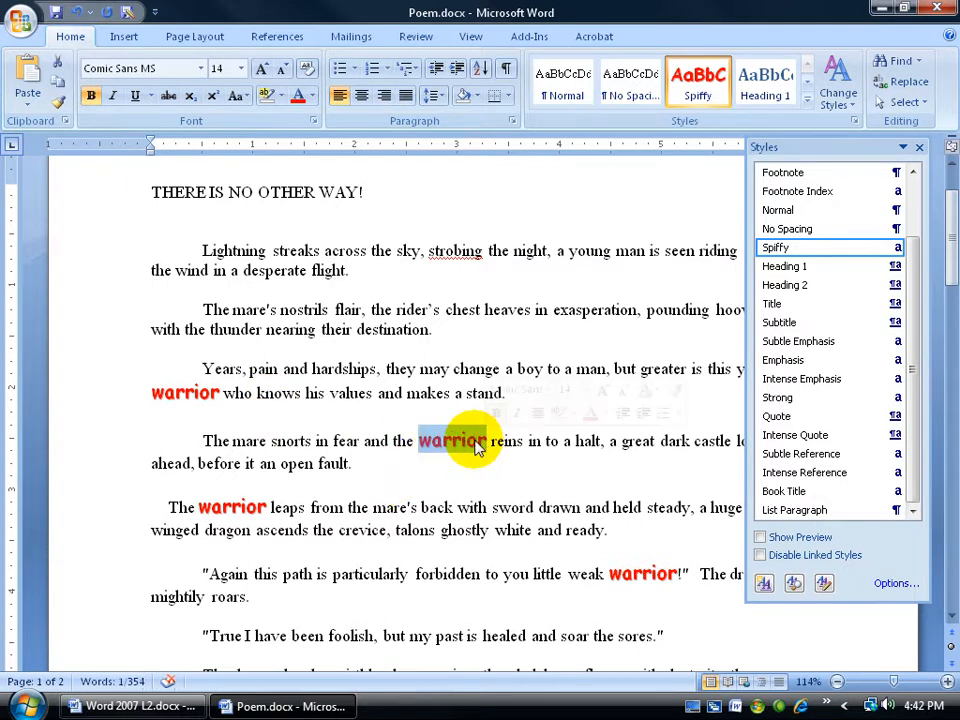
left_click(516, 413)
right_click(445, 441)
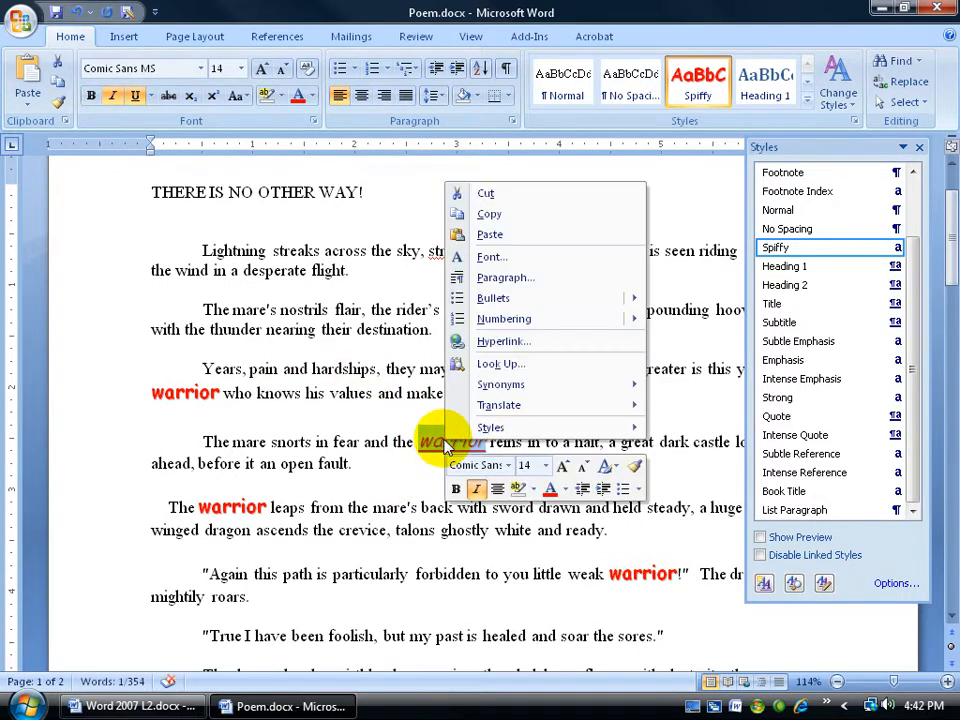
mouse_move(490, 430)
left_click(681, 428)
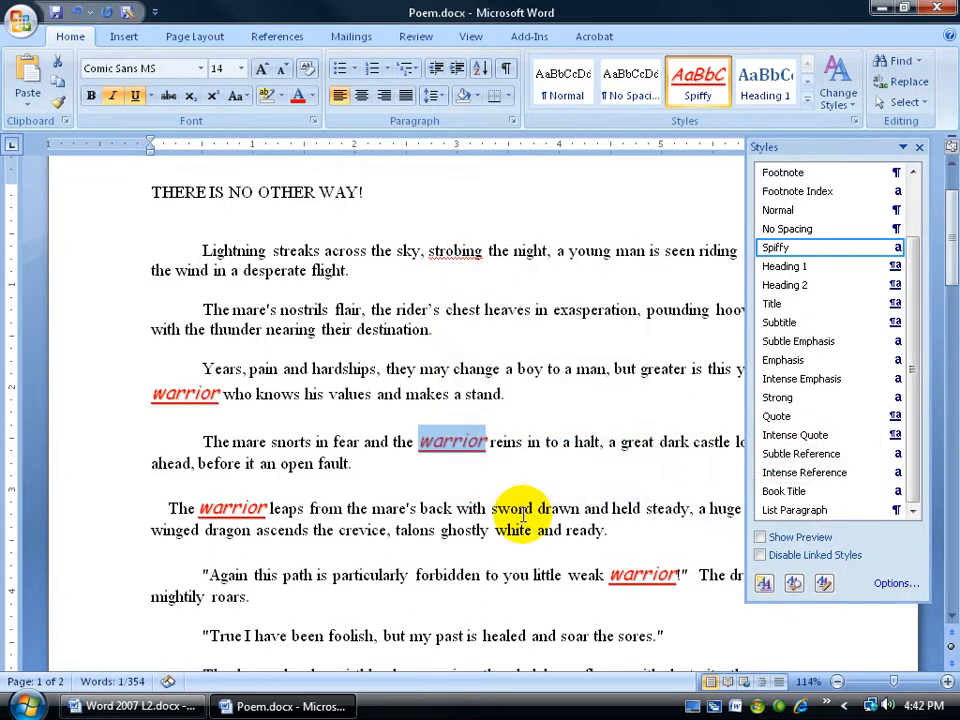
left_click(427, 508)
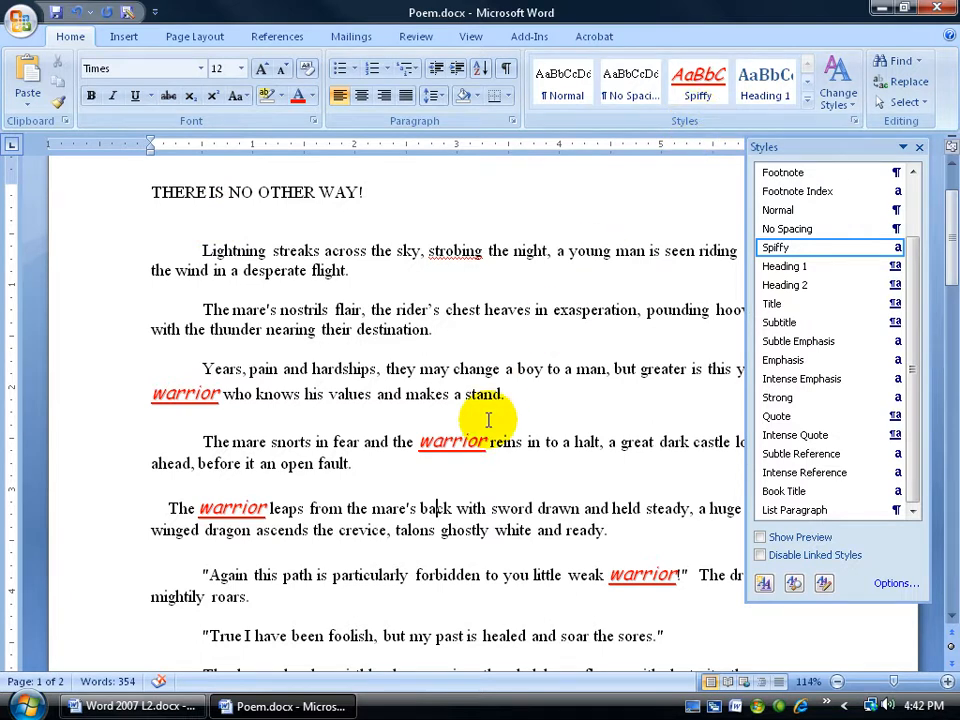
Modify the Spiffy style so that it is available in new documents based on this template.
right_click(788, 254)
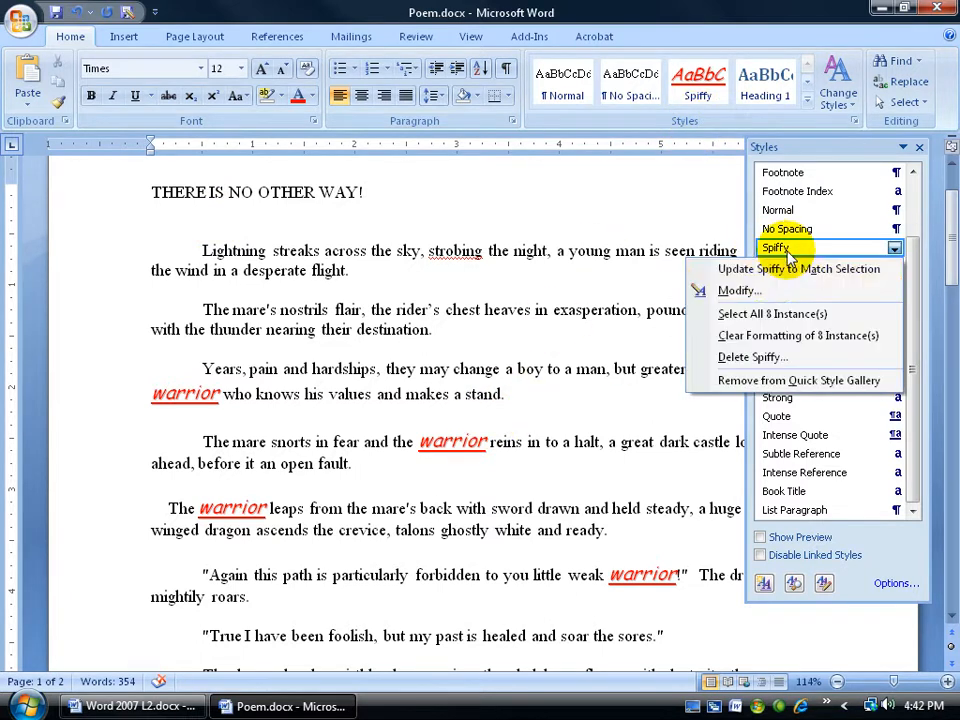
left_click(700, 290)
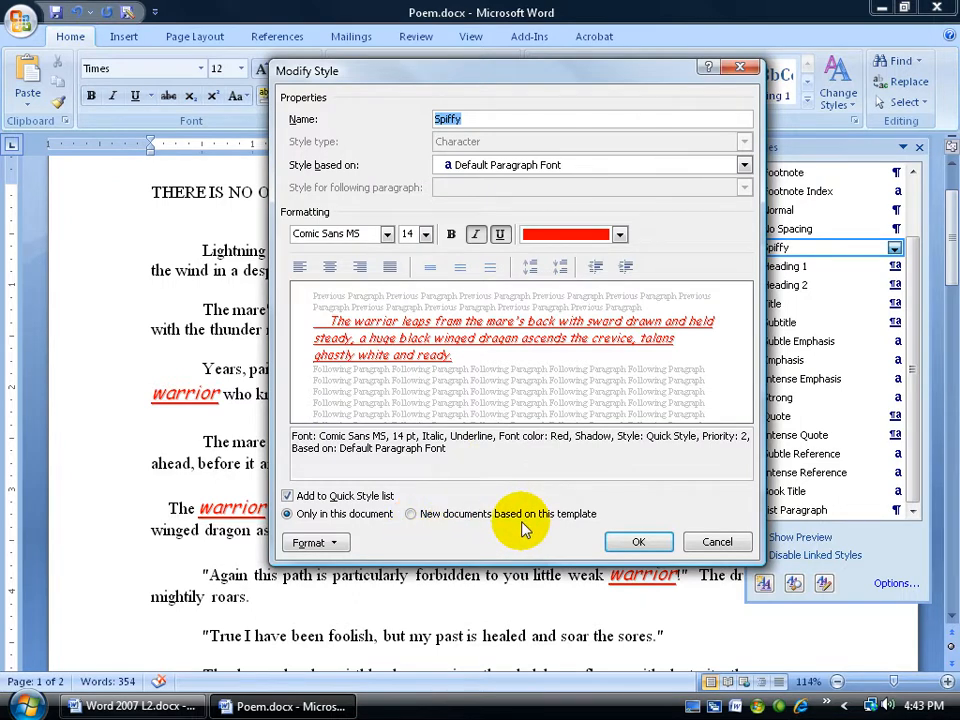
left_click(411, 514)
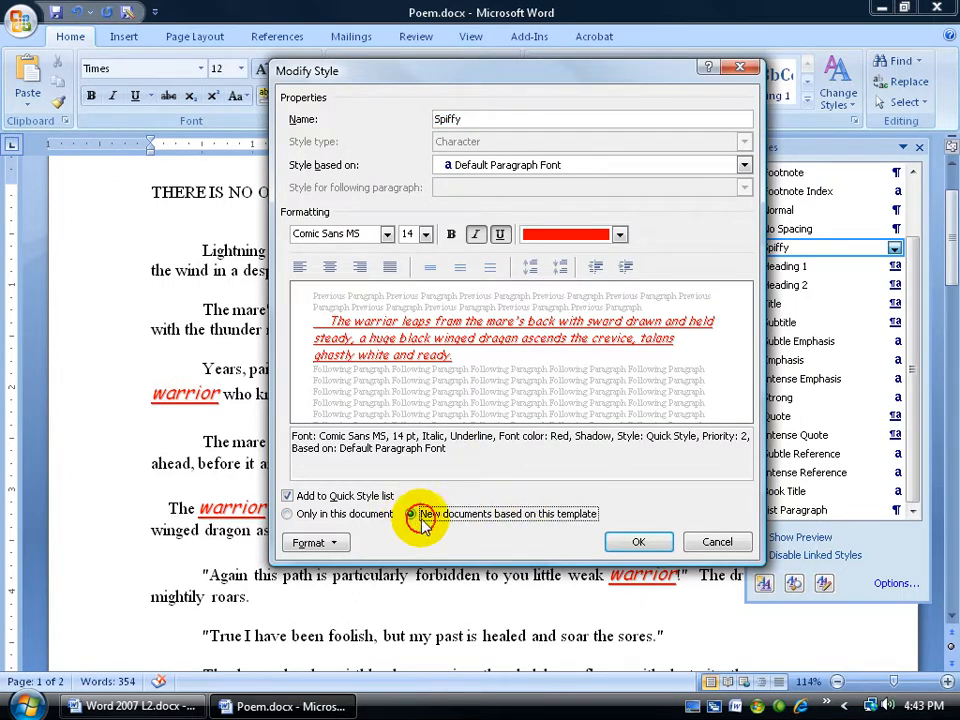
left_click(617, 543)
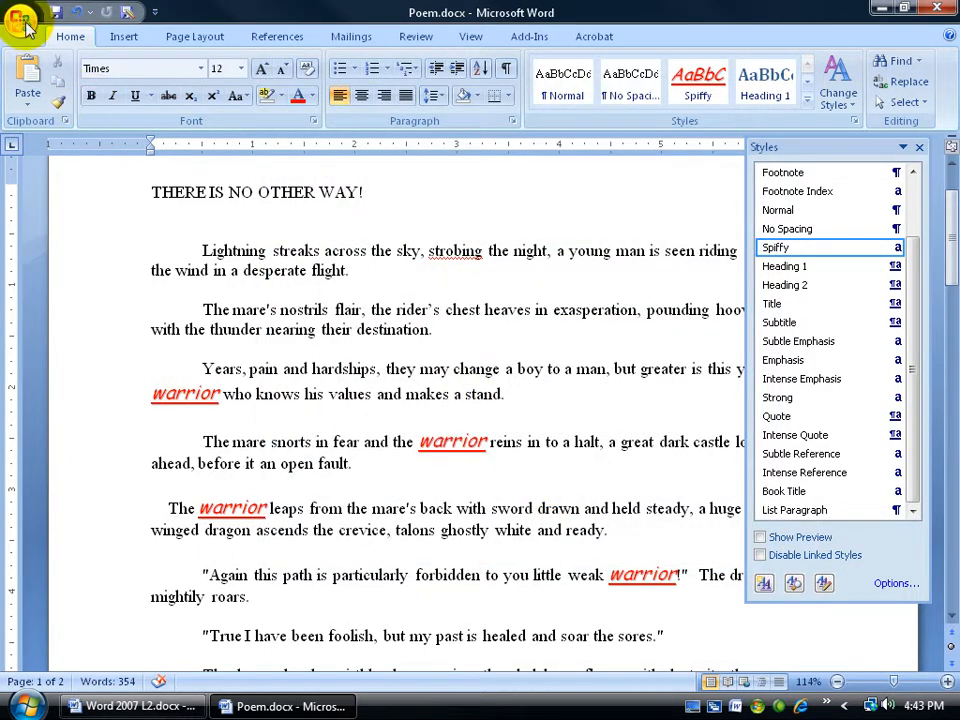
Create a blank document to check whether the Spiffy style is offered there, and close it again.
left_click(22, 21)
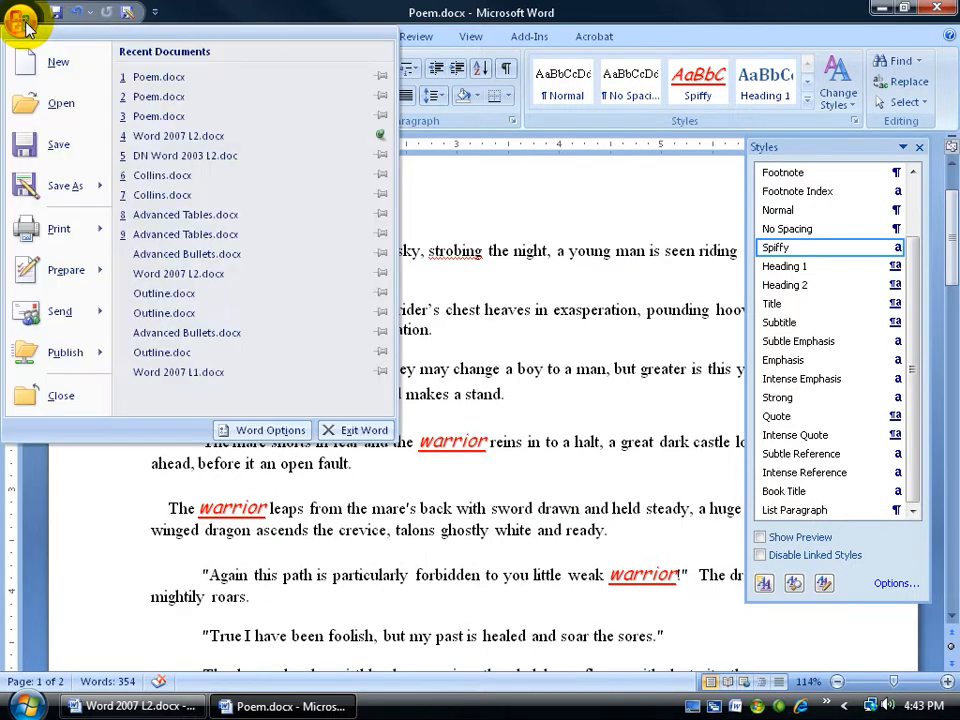
left_click(36, 62)
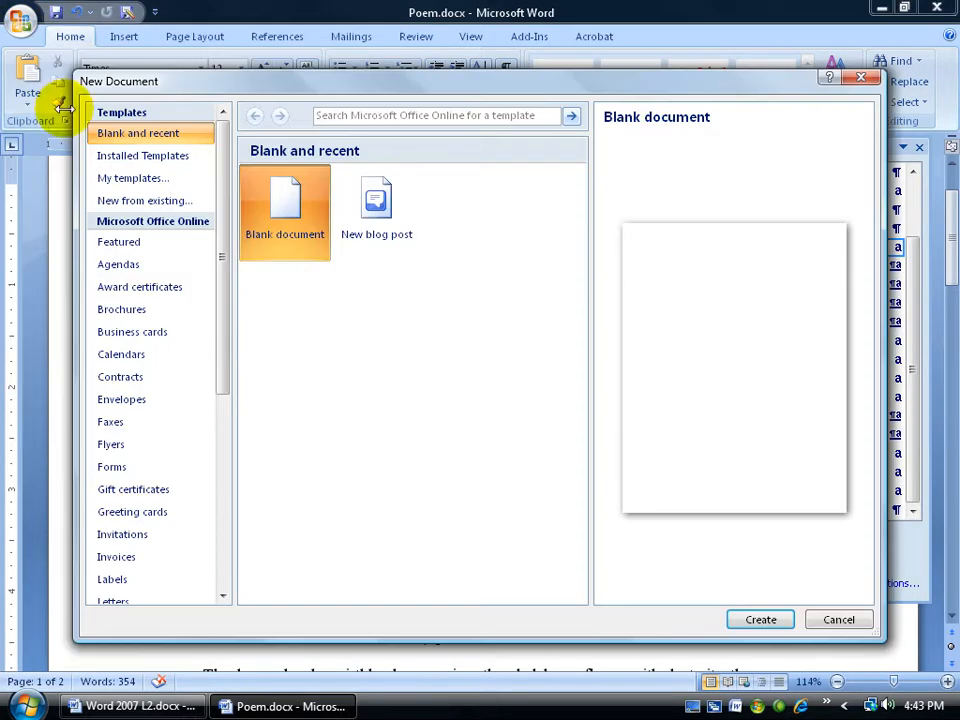
double_click(283, 198)
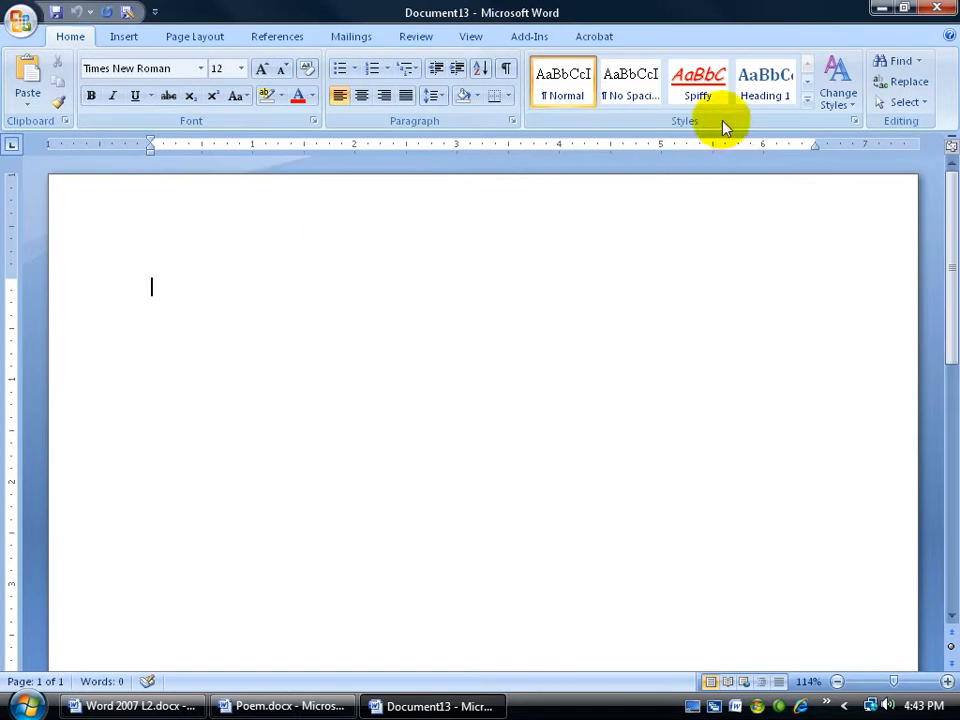
left_click(936, 8)
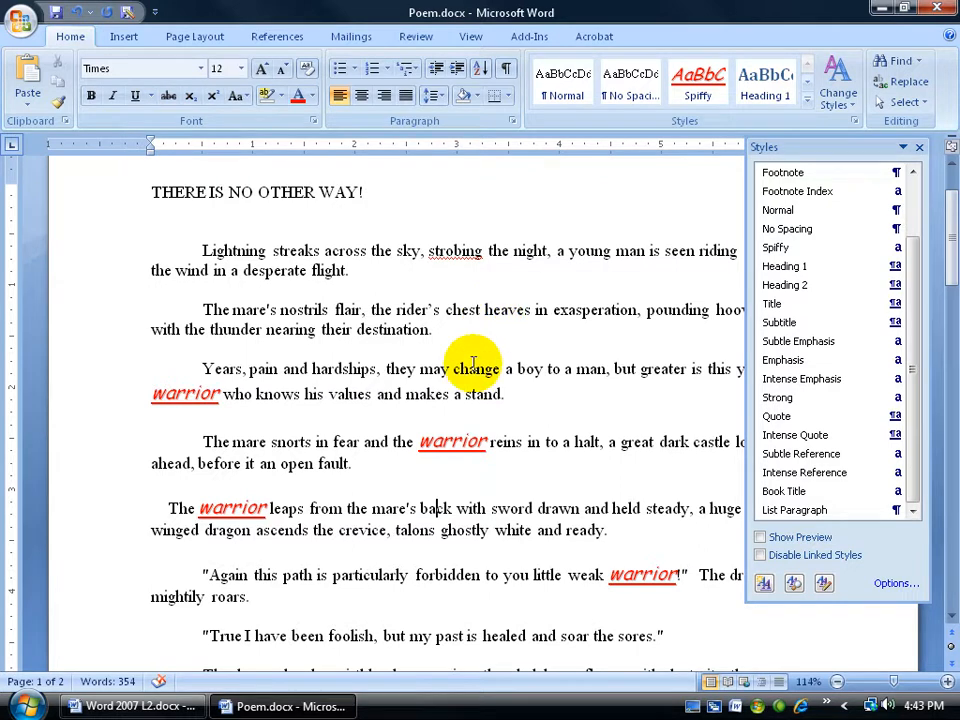
Delete the Spiffy style from the poem document.
right_click(802, 250)
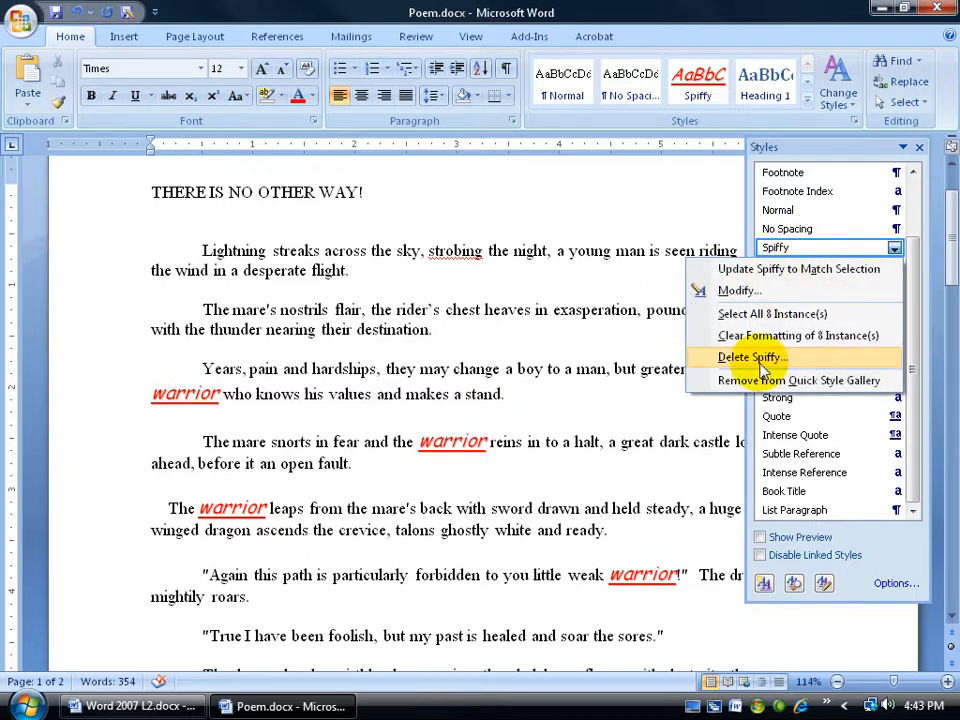
right_click(700, 86)
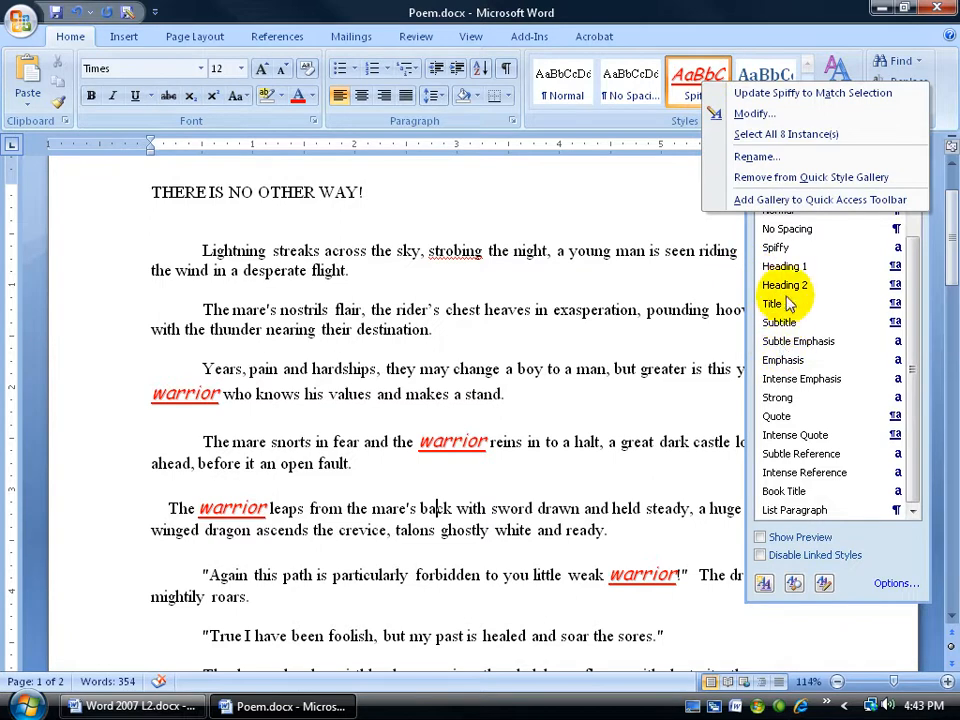
left_click(908, 266)
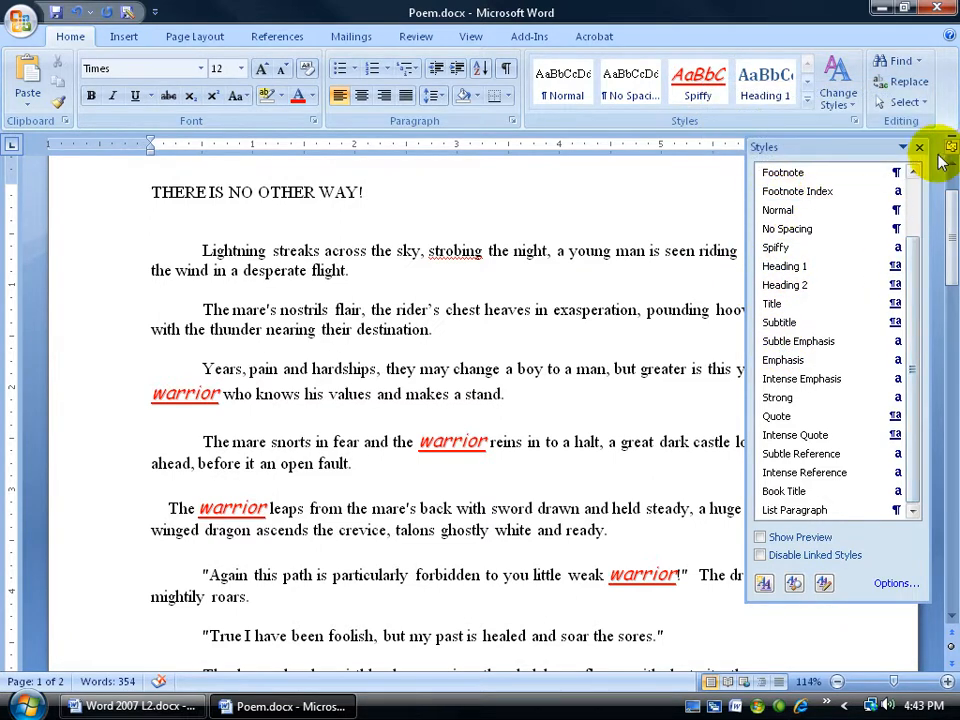
left_click(920, 148)
left_click(854, 121)
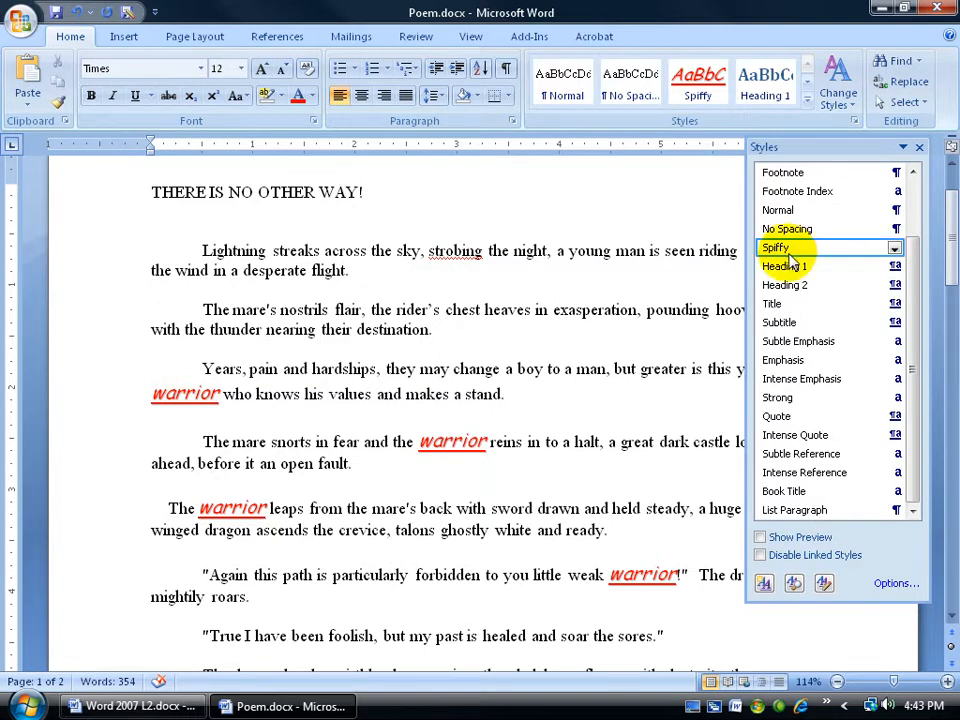
left_click(894, 248)
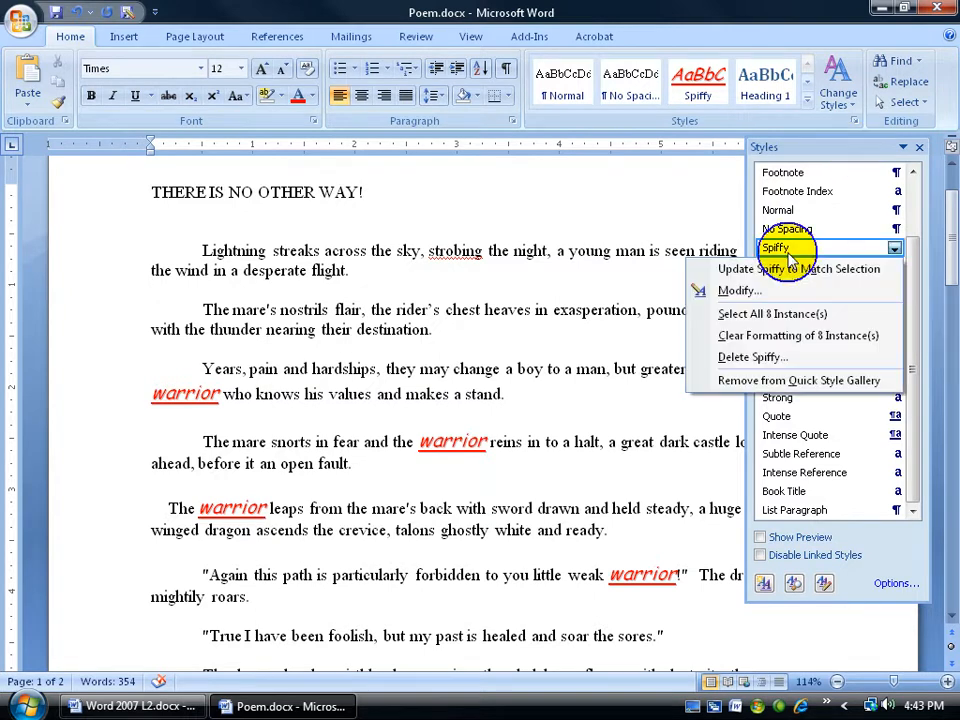
left_click(770, 358)
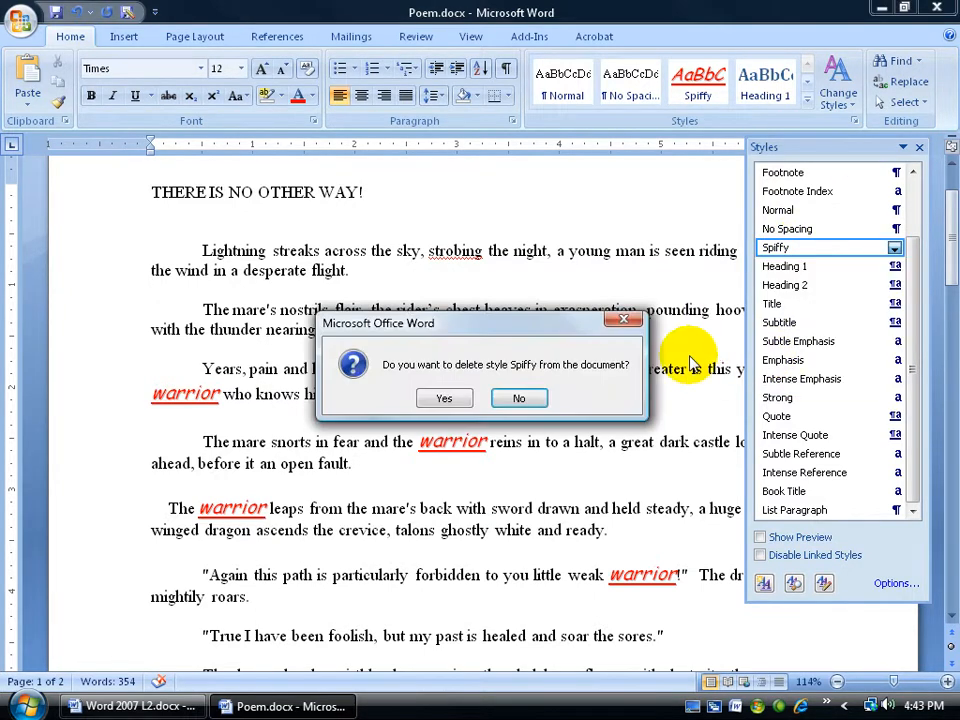
left_click(444, 398)
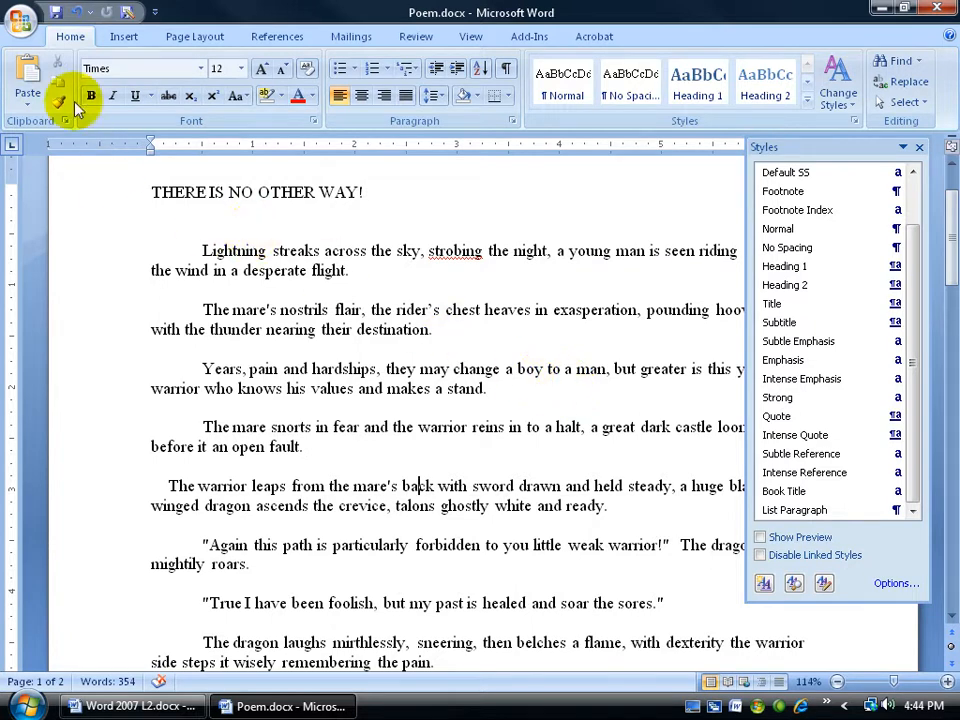
Check in another blank document whether Spiffy is still among the quick styles, and close that document.
left_click(21, 19)
left_click(36, 56)
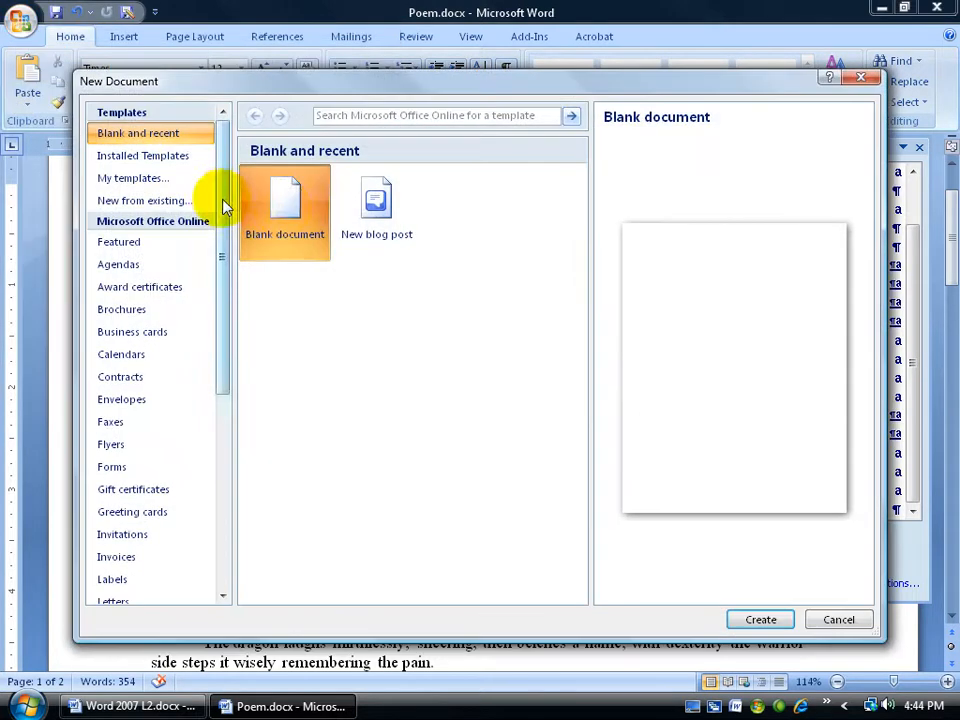
double_click(285, 212)
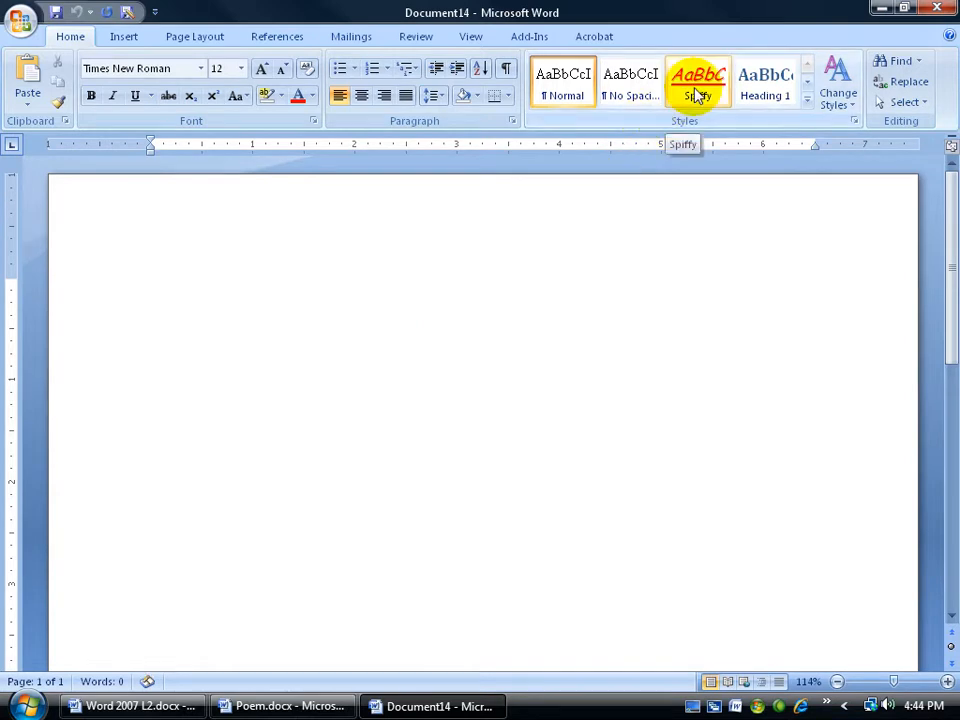
left_click(938, 8)
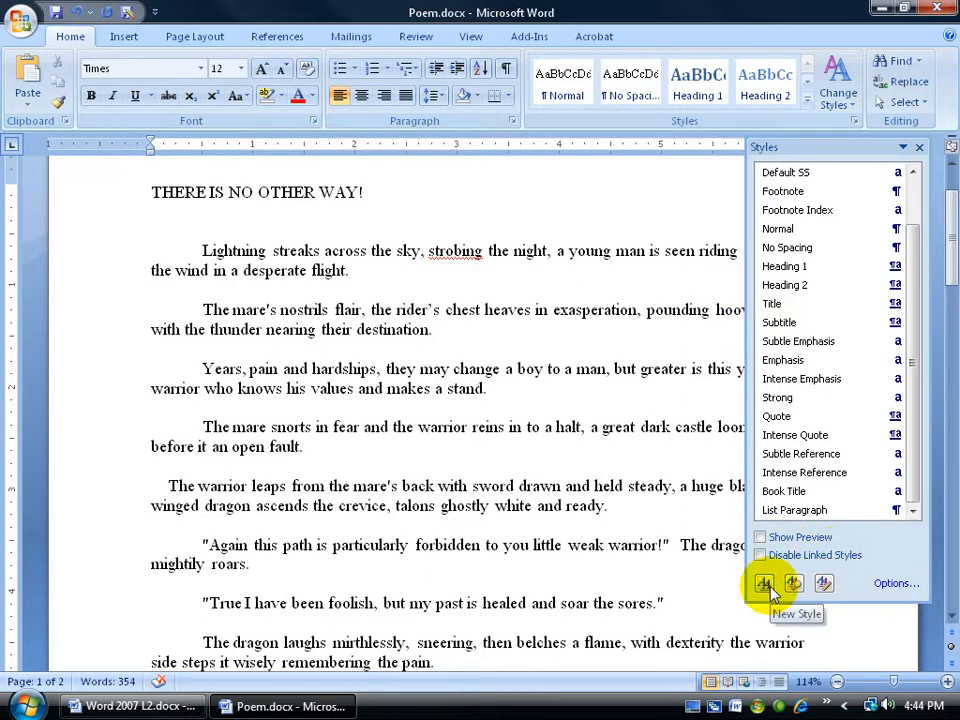
Delete the Spiffy style from the Normal.dotm global template with the style Organizer.
left_click(824, 584)
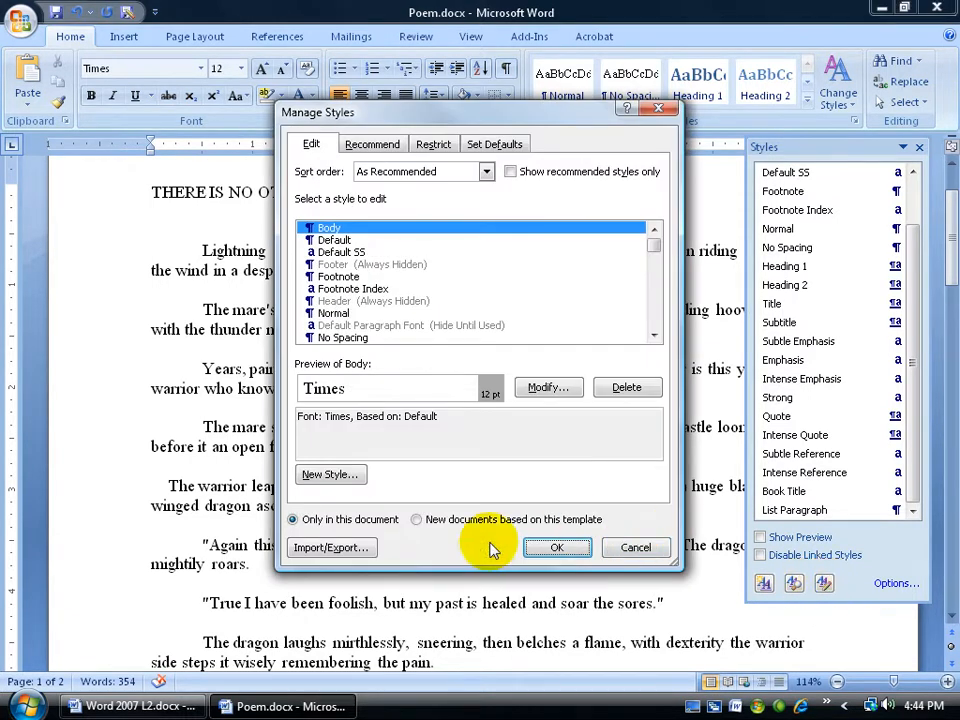
left_click(328, 548)
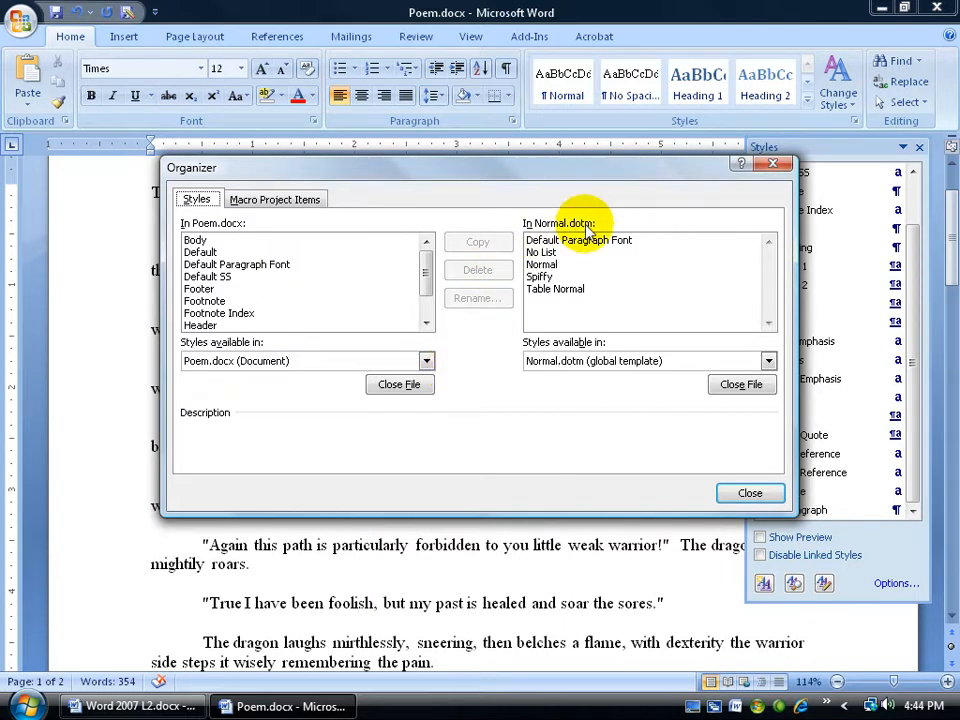
left_click(540, 276)
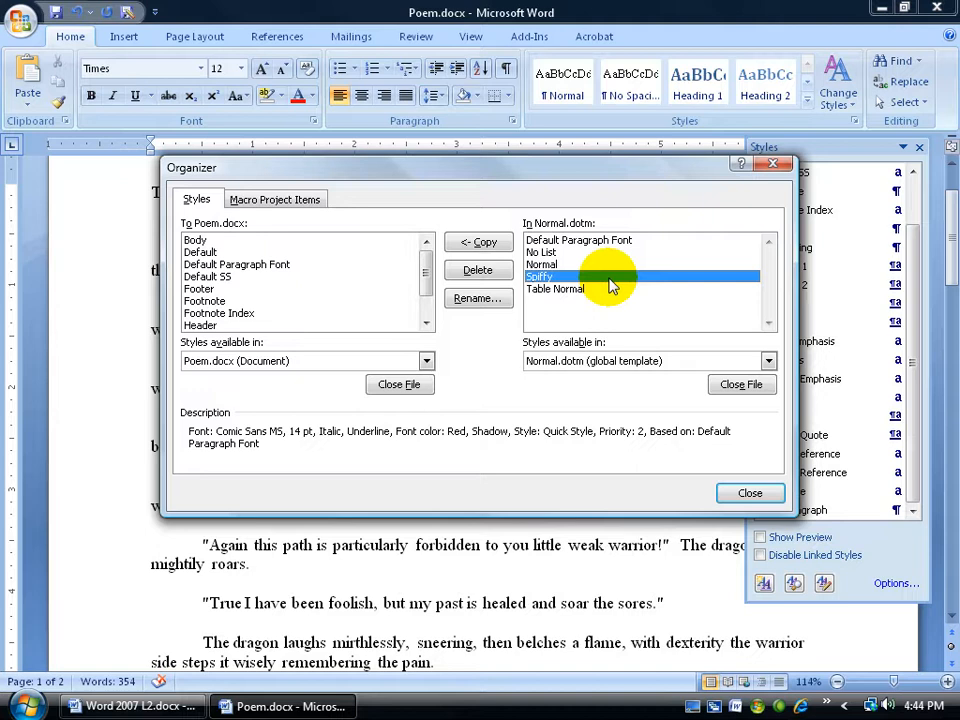
left_click(480, 271)
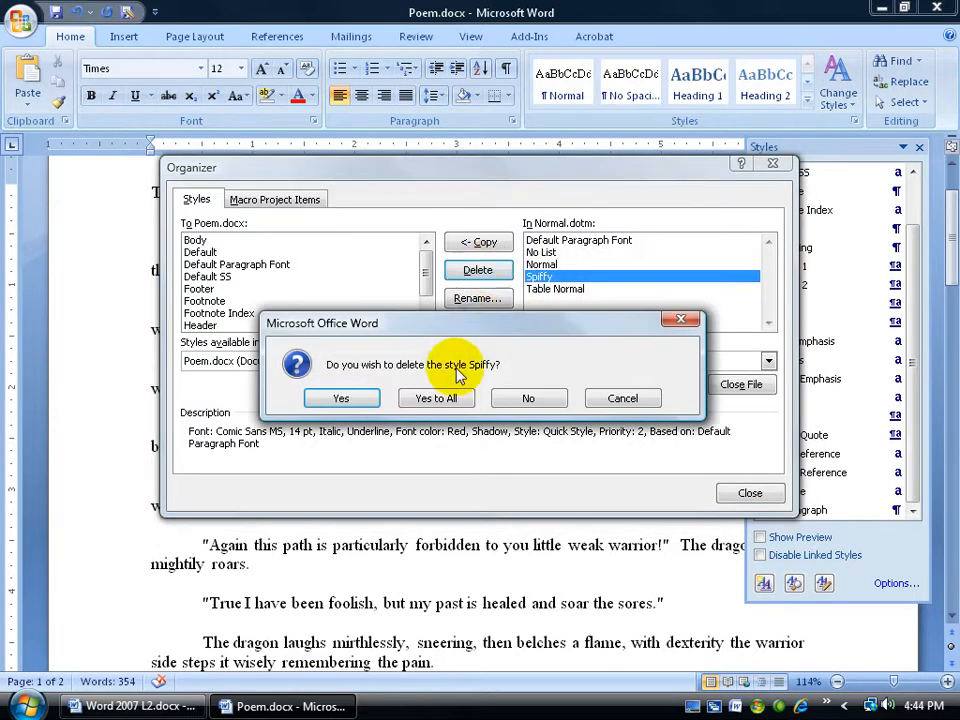
left_click(350, 398)
left_click(742, 494)
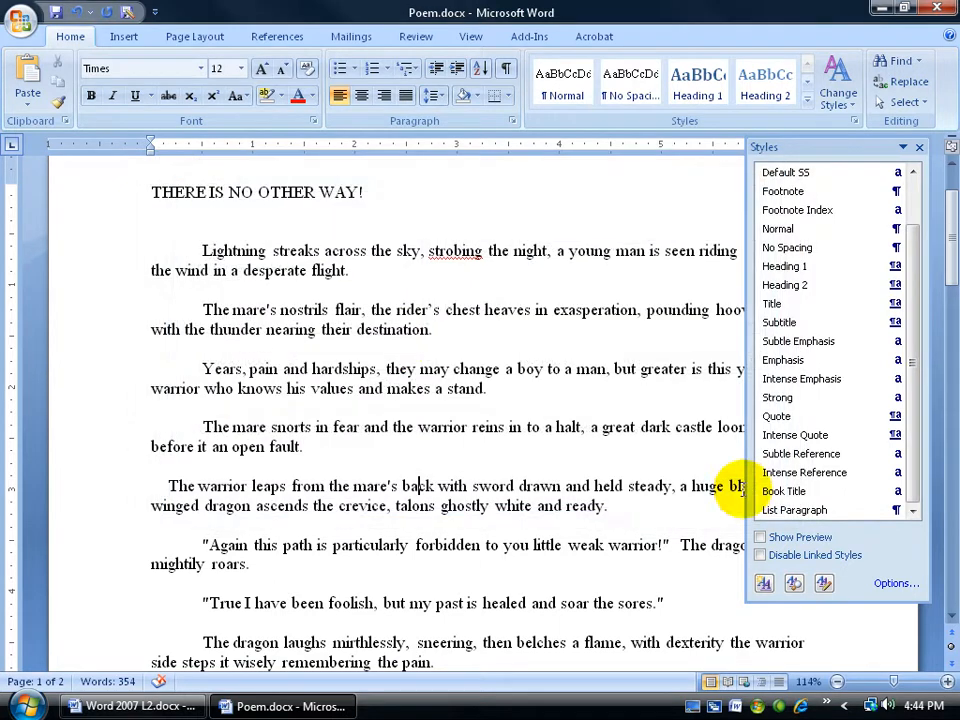
Verify the removal of Spiffy from the template by examining a fresh blank document's styles, and close it.
left_click(22, 22)
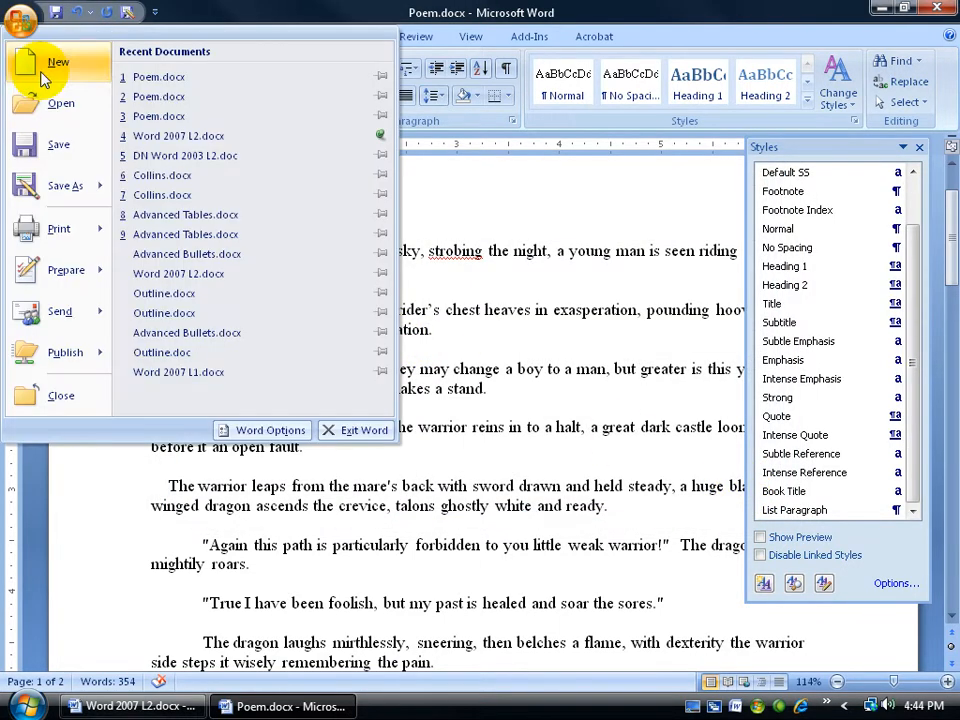
left_click(40, 72)
double_click(287, 205)
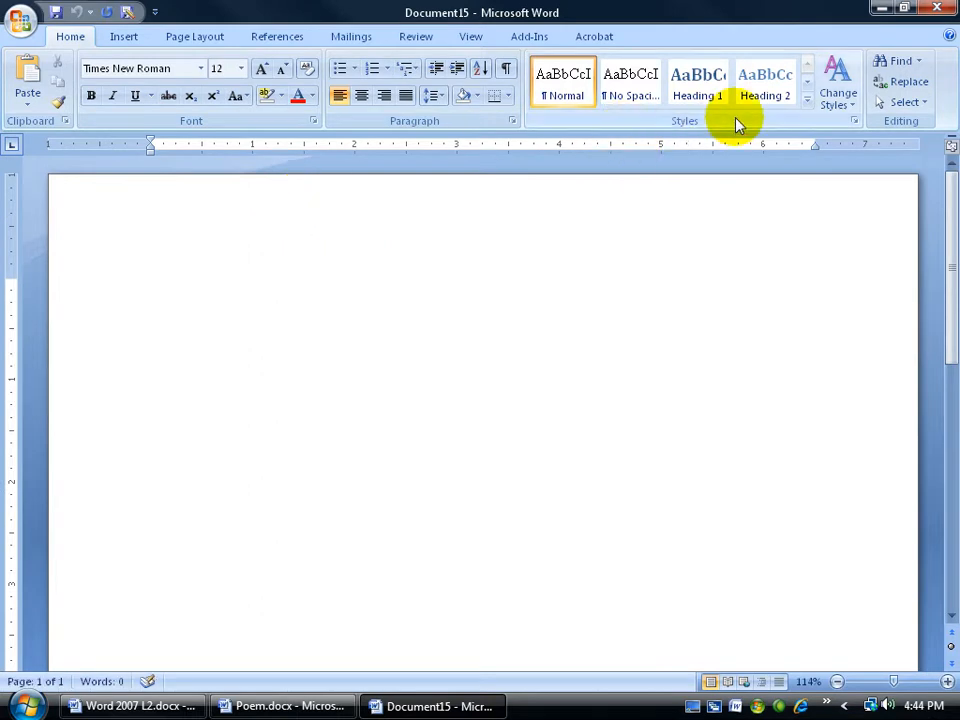
left_click(937, 8)
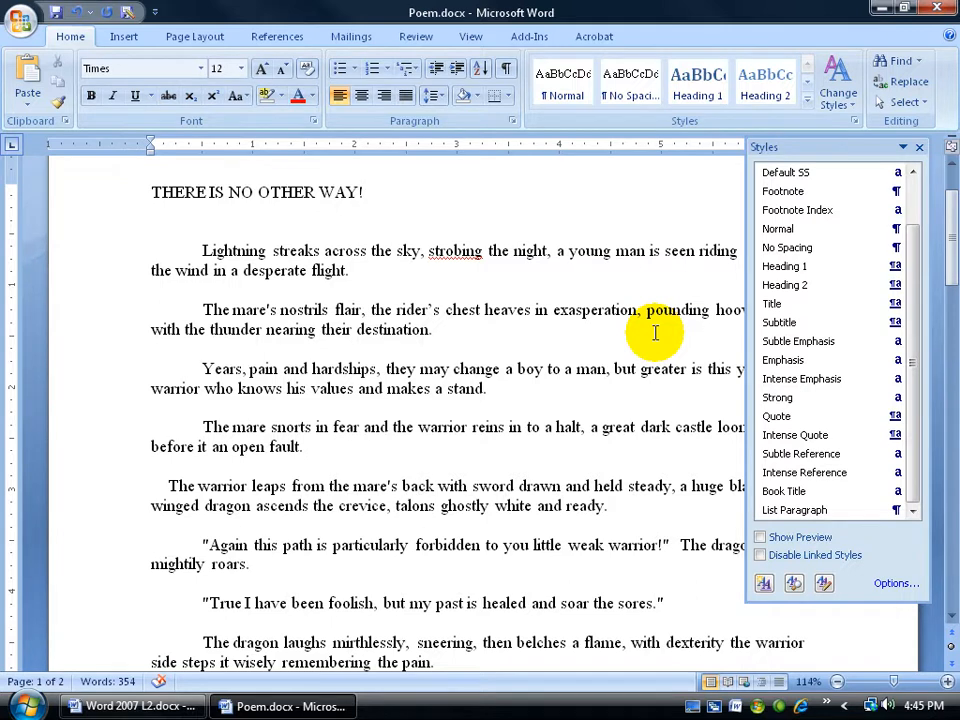
Review the Normal style's modification settings, including its template availability option, and leave without changes.
right_click(805, 228)
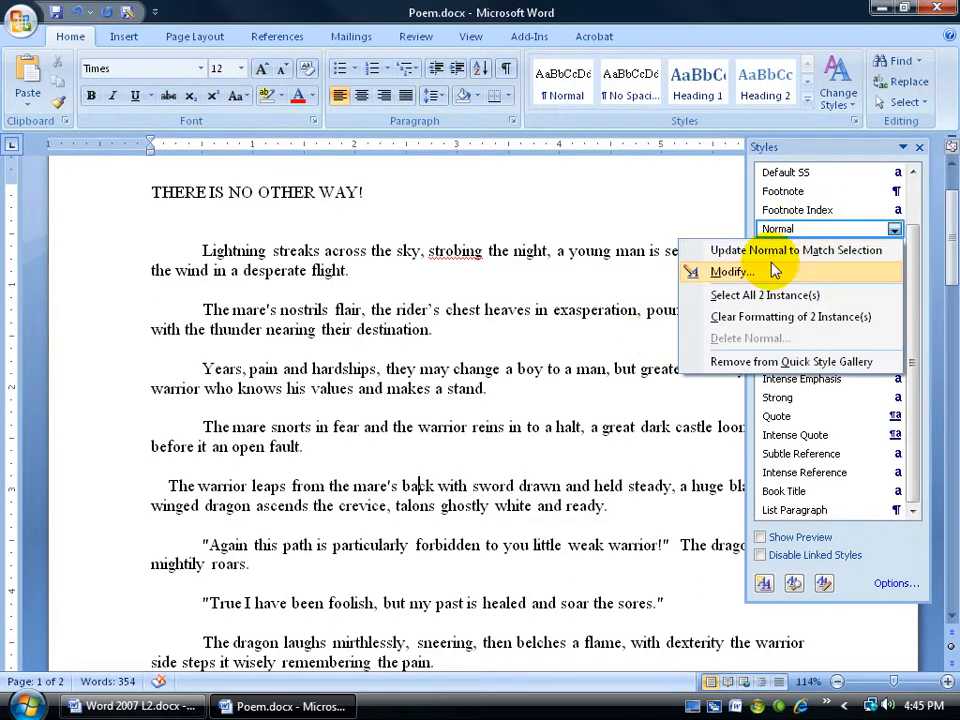
left_click(776, 270)
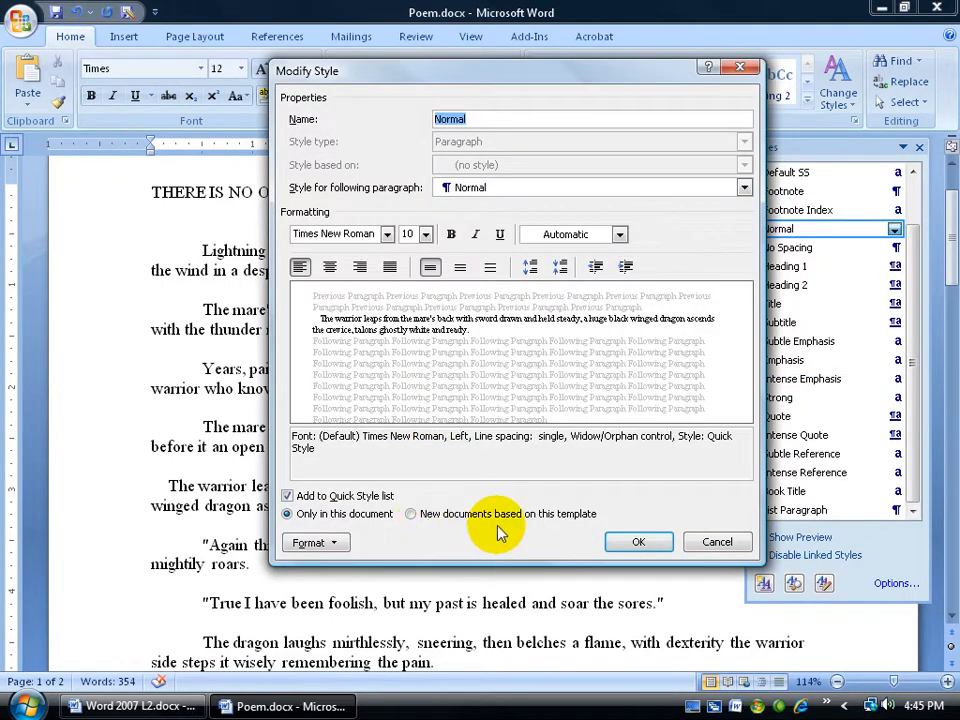
left_click(714, 543)
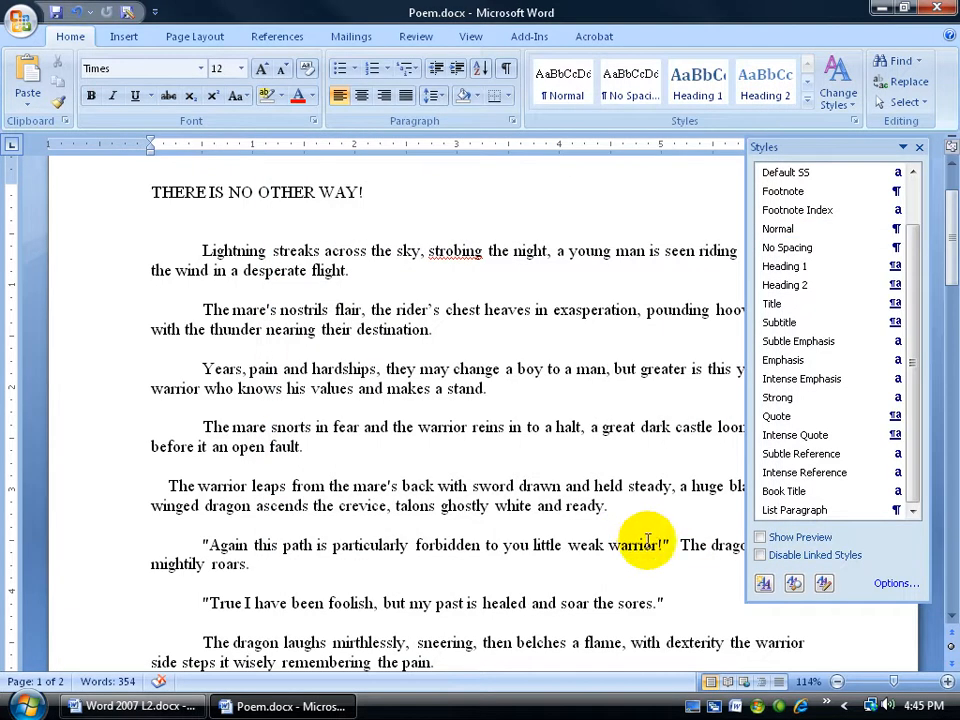
Examine the styles stored in Poem.docx and Normal.dotm in the Organizer, and close the style tools.
left_click(824, 582)
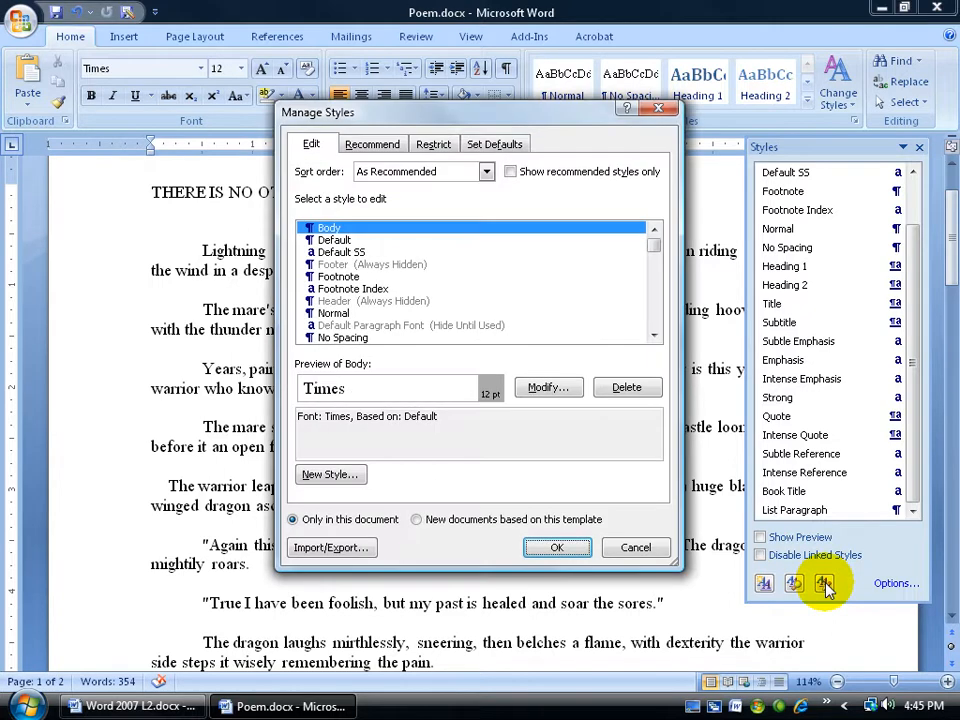
left_click(348, 552)
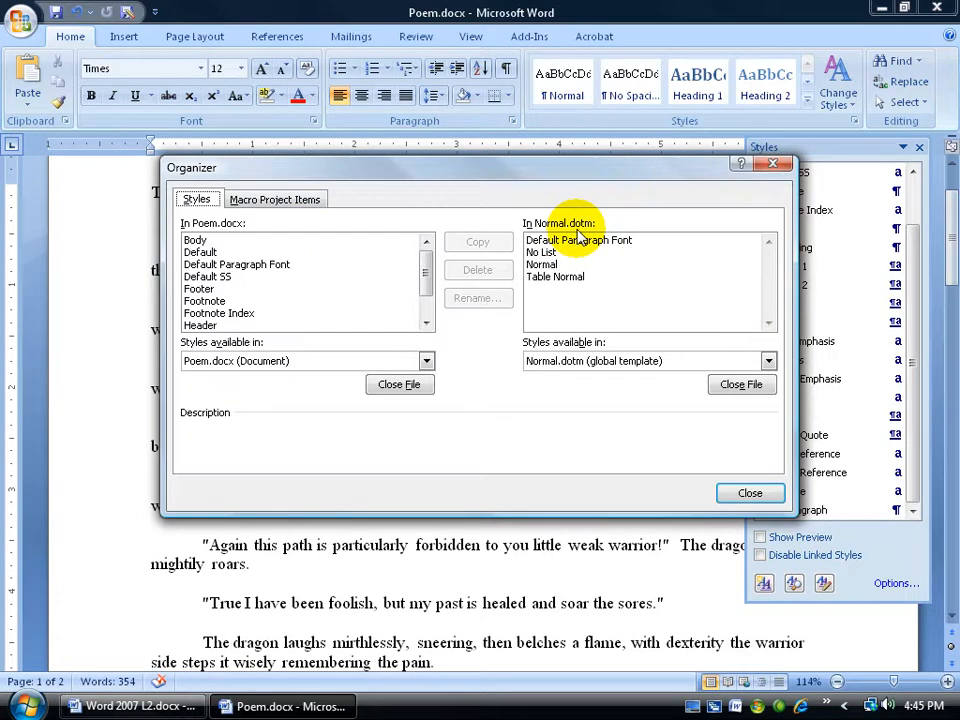
left_click(746, 492)
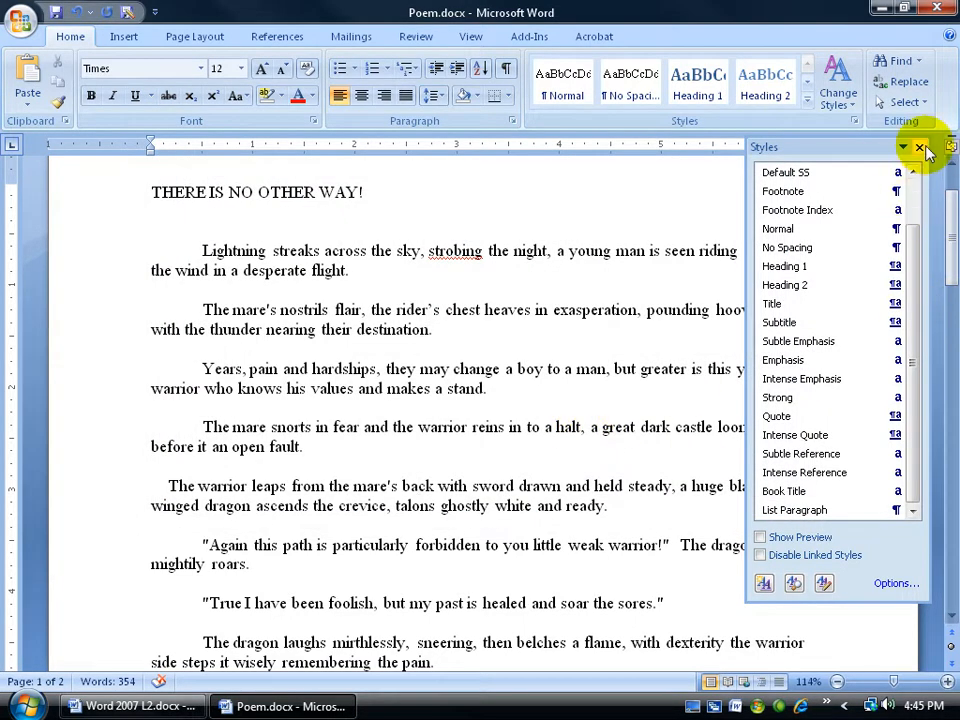
left_click(919, 148)
Create a new blank document and insert a 3x3 table in it.
key("ctrl+n")
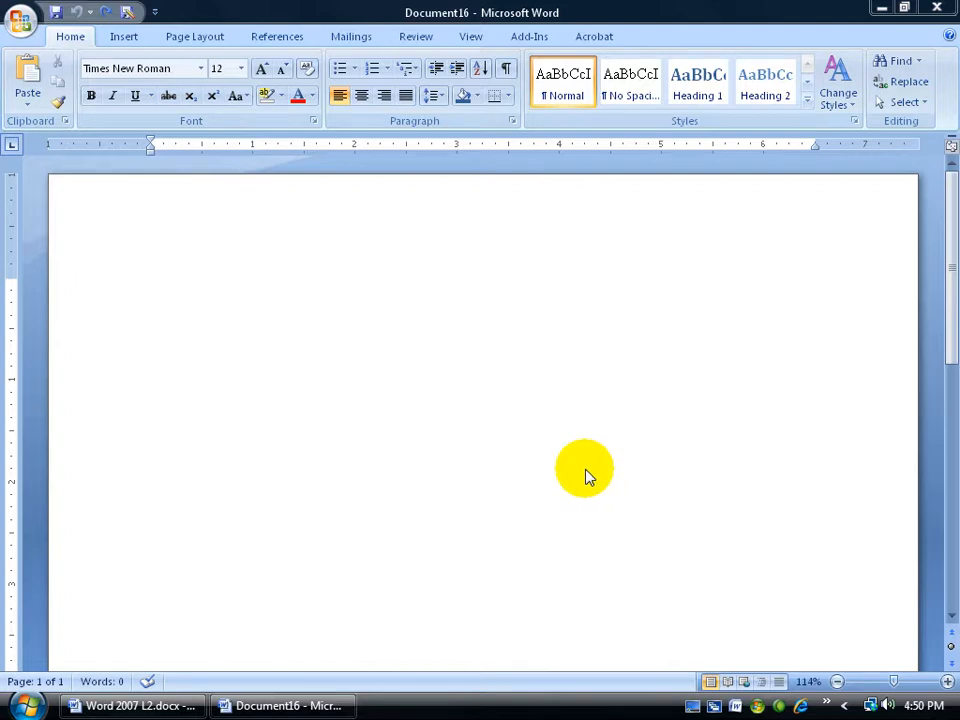
left_click(124, 36)
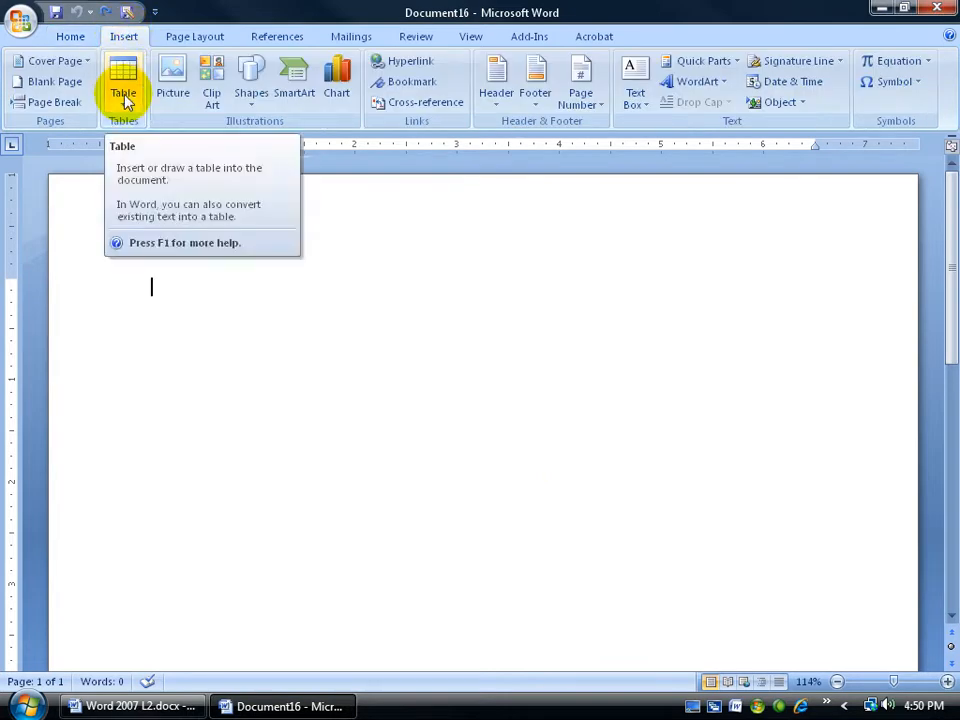
left_click(124, 92)
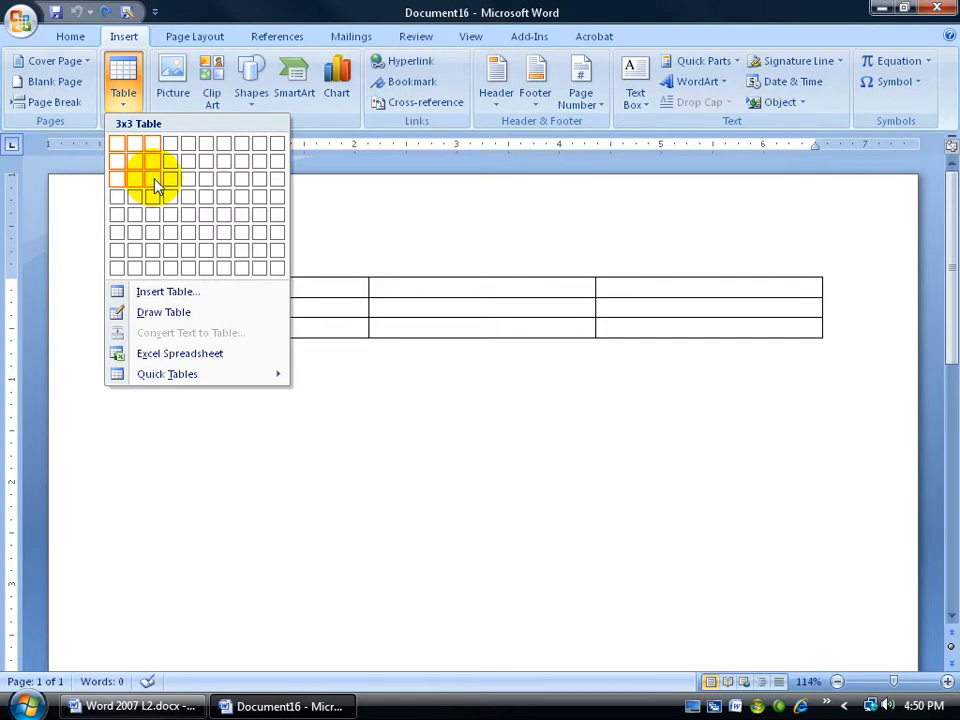
left_click(152, 182)
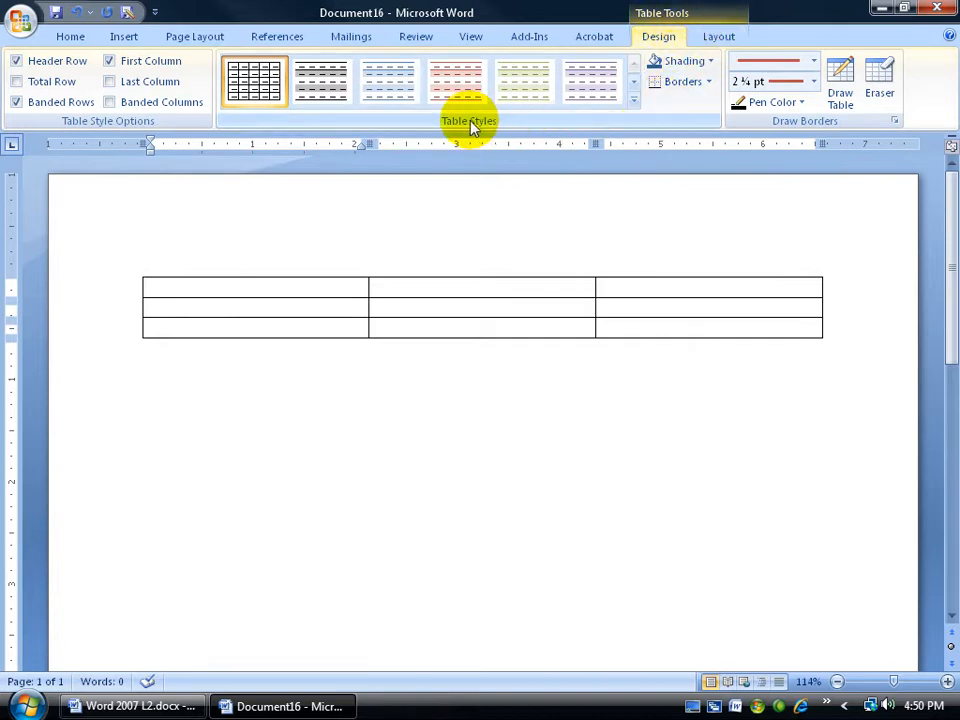
Start a new table style for the document and name it Spiffy Table.
left_click(632, 100)
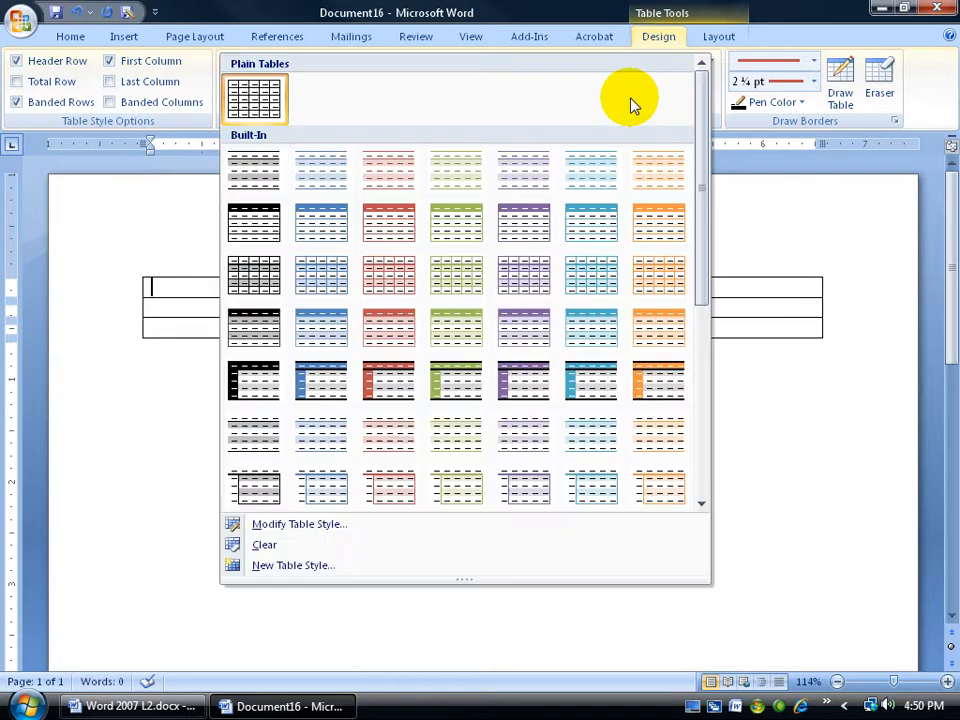
left_click(315, 569)
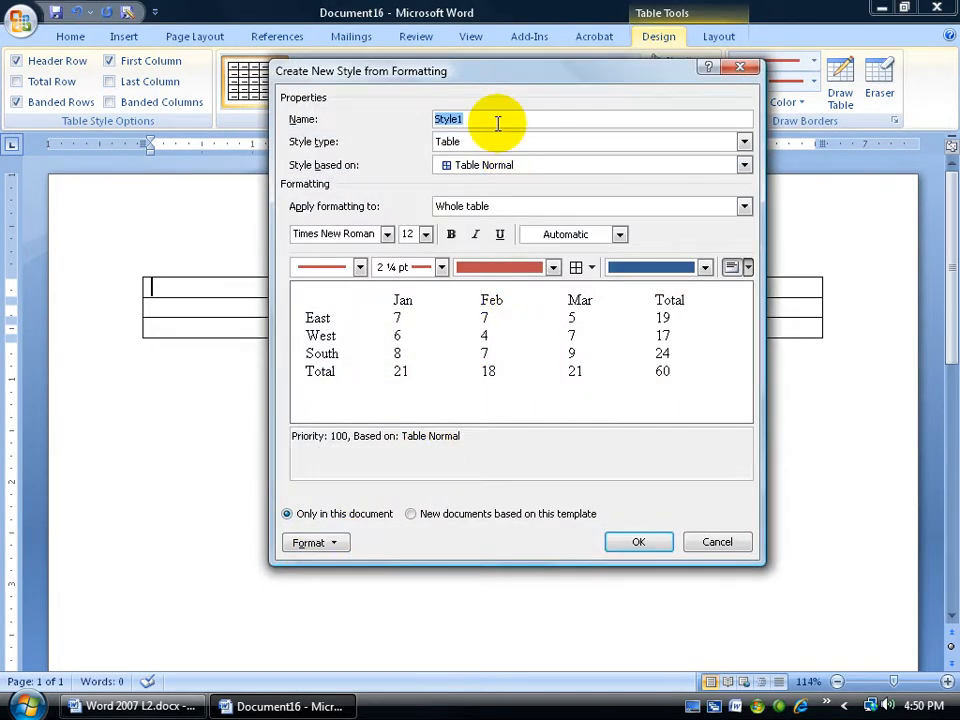
type("Spi")
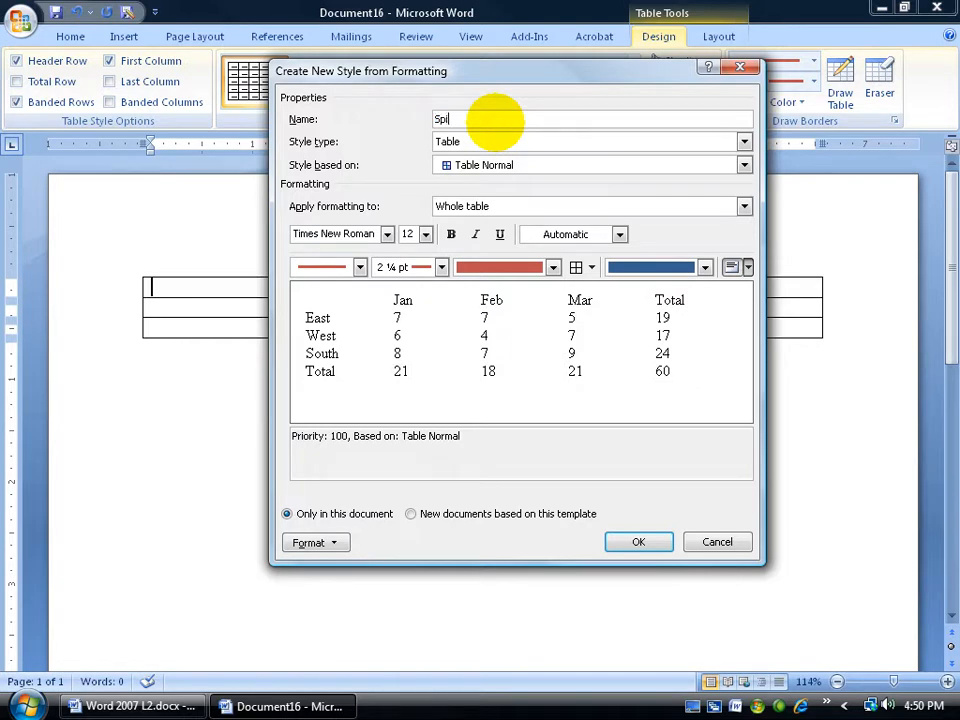
type("ffy Table")
Format the whole table in the new style with bold red text and a light blue Accent 1 shading.
left_click(452, 240)
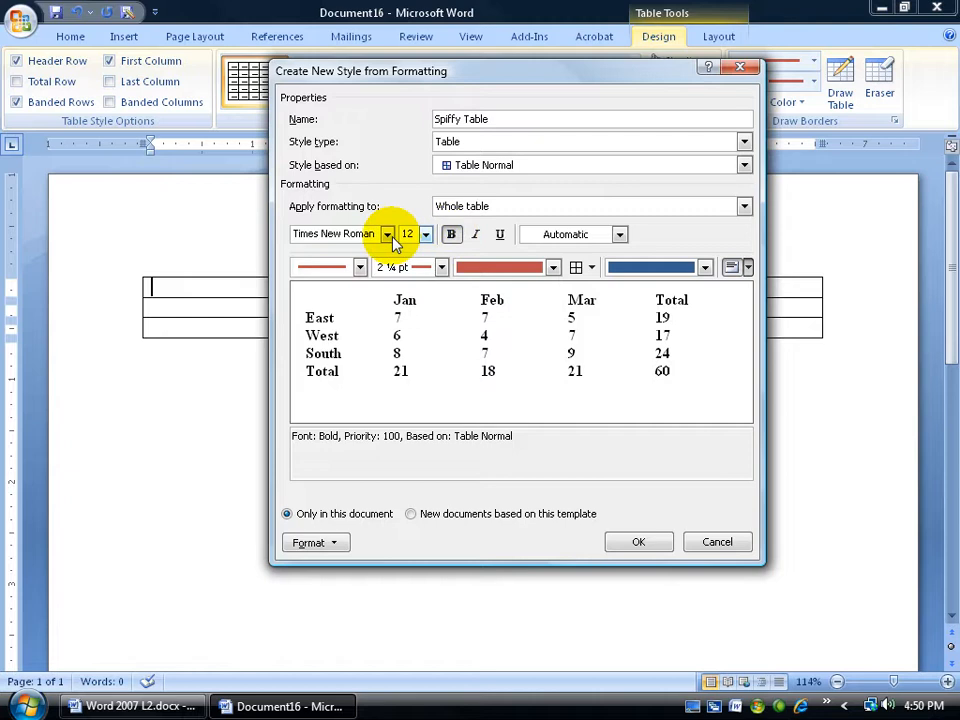
left_click(619, 235)
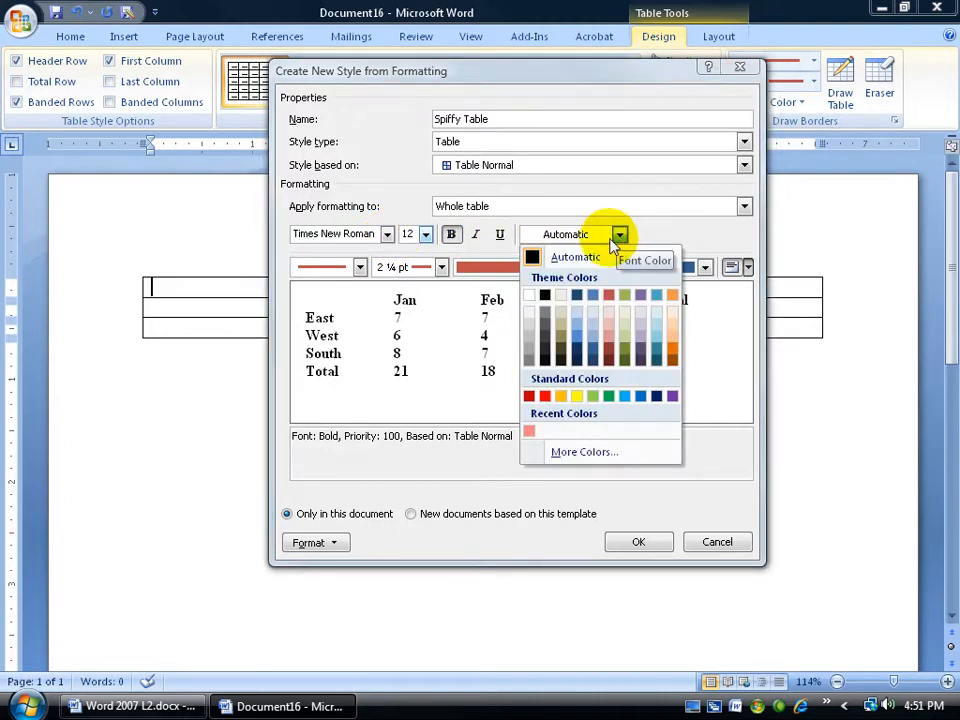
left_click(545, 396)
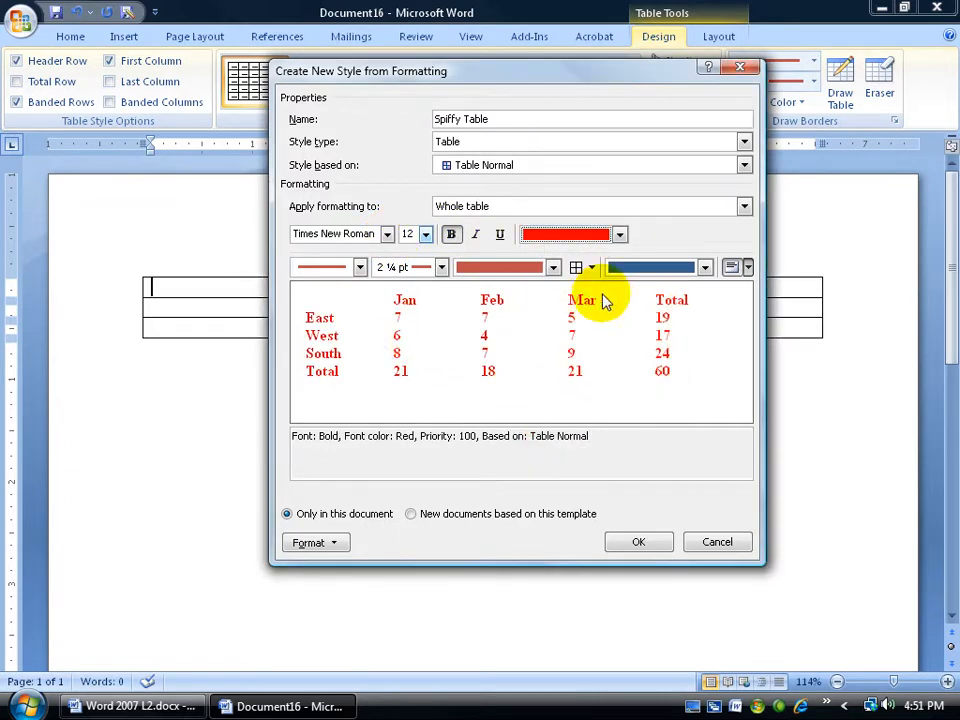
left_click(705, 267)
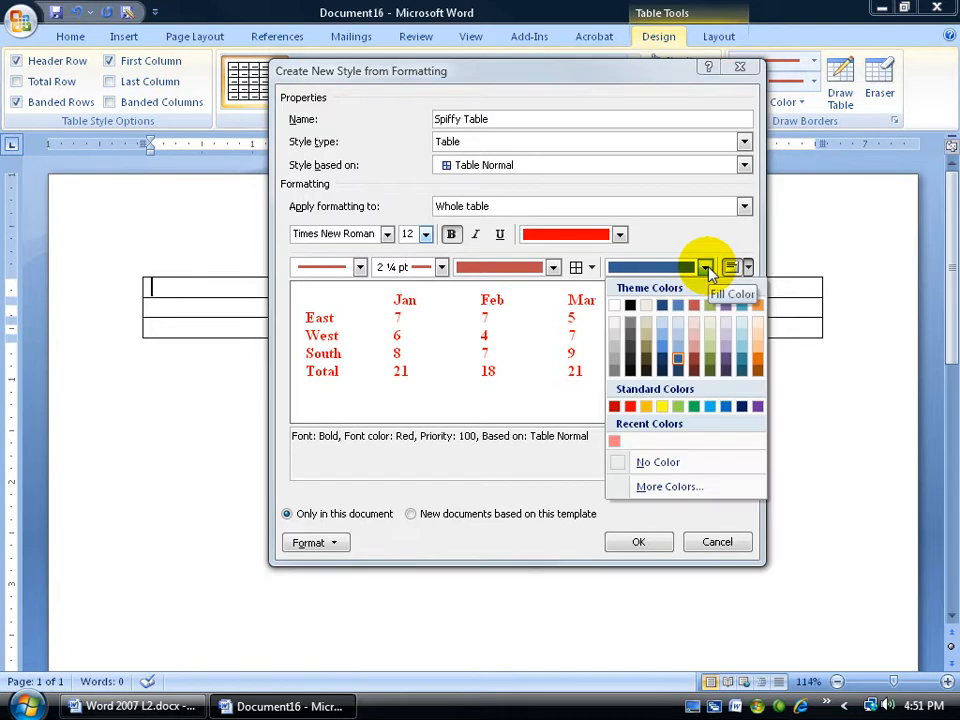
left_click(680, 327)
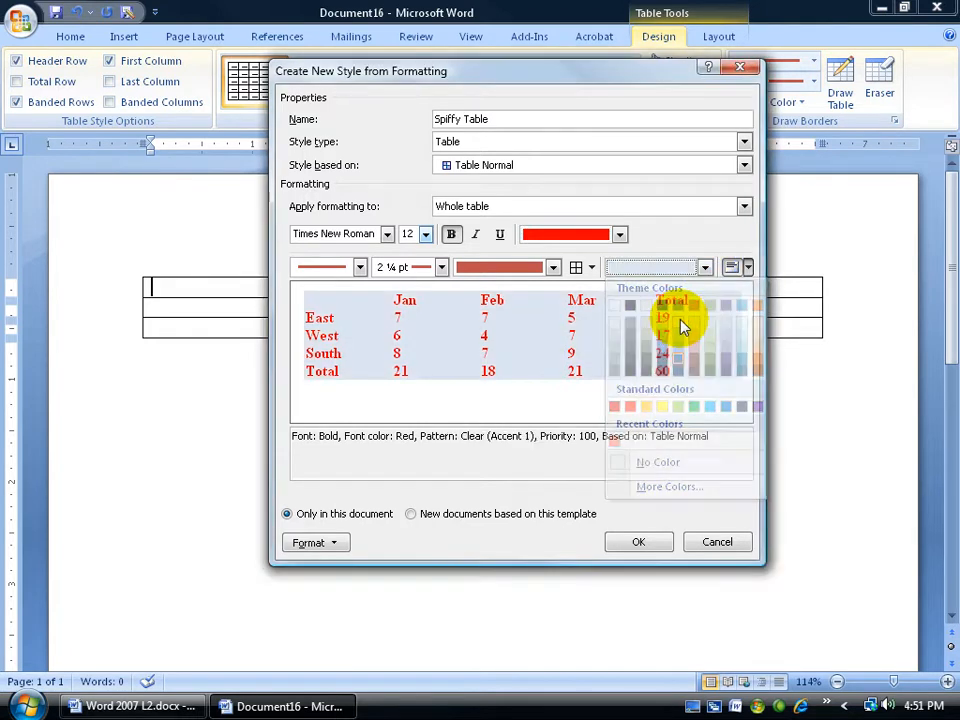
Give the table style borders on all cells with a ¾ pt line in Automatic color.
left_click(577, 268)
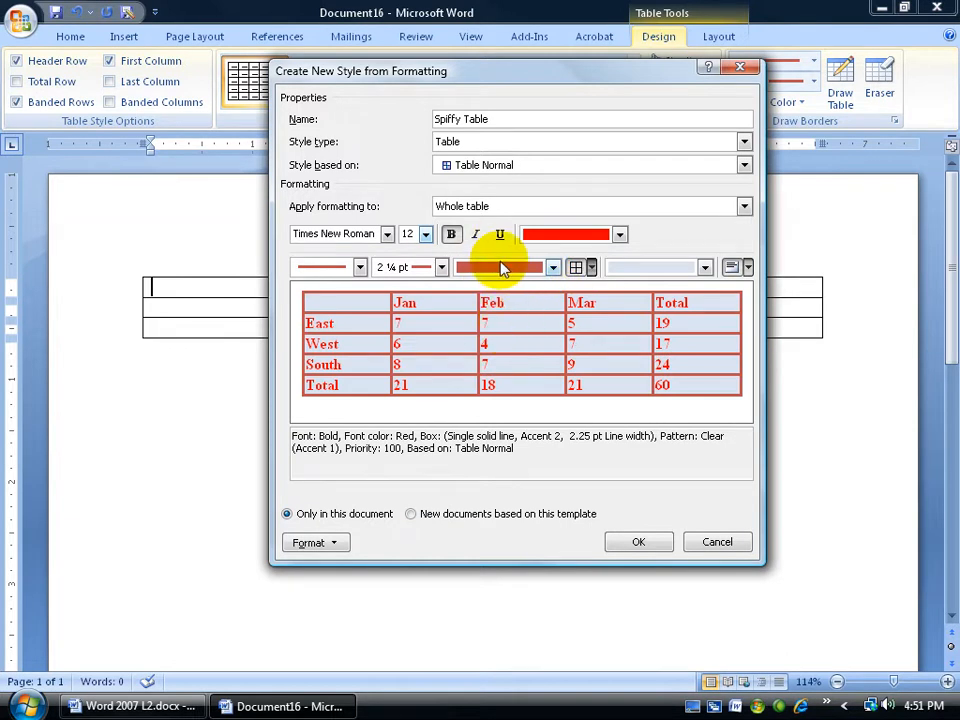
left_click(441, 267)
left_click(430, 327)
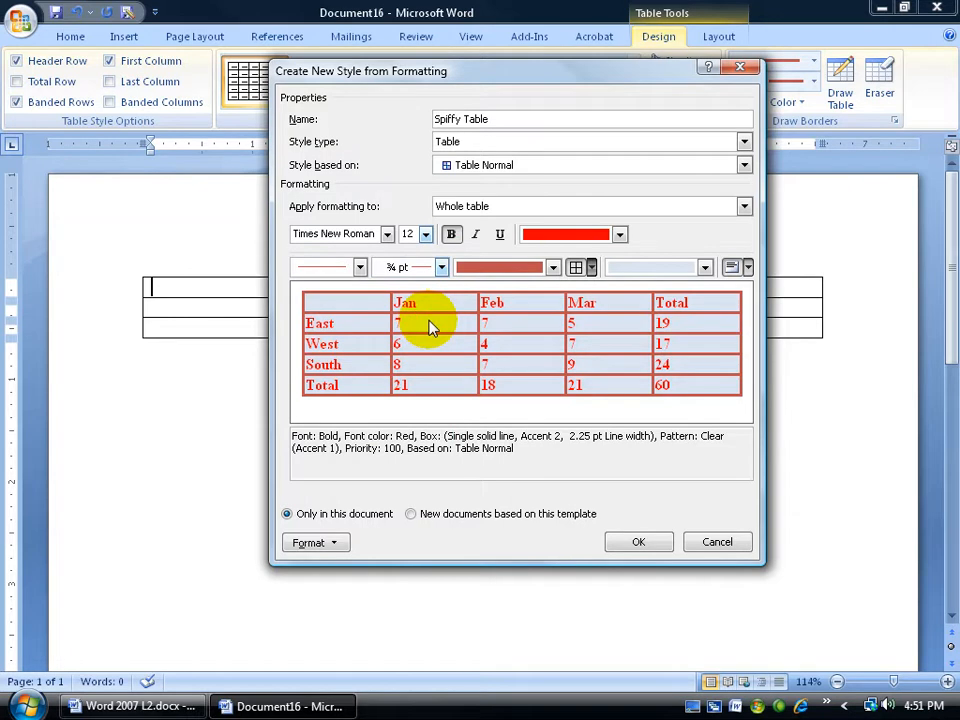
left_click(553, 267)
left_click(500, 289)
left_click(577, 267)
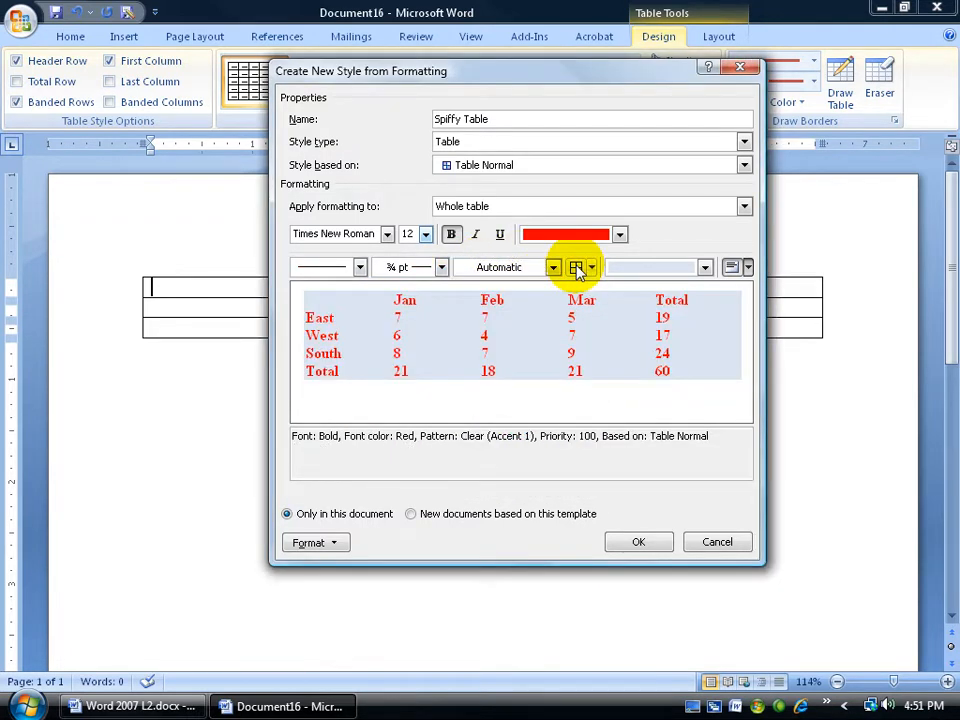
left_click(576, 268)
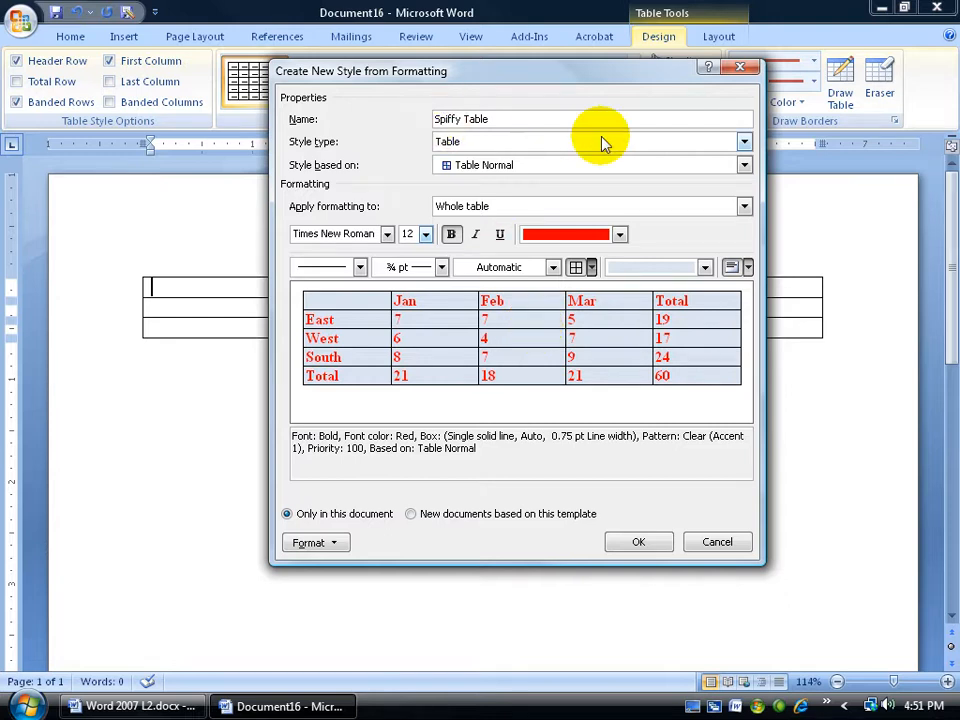
Make the Spiffy Table style available to new documents based on this template and finish creating it.
left_click(412, 514)
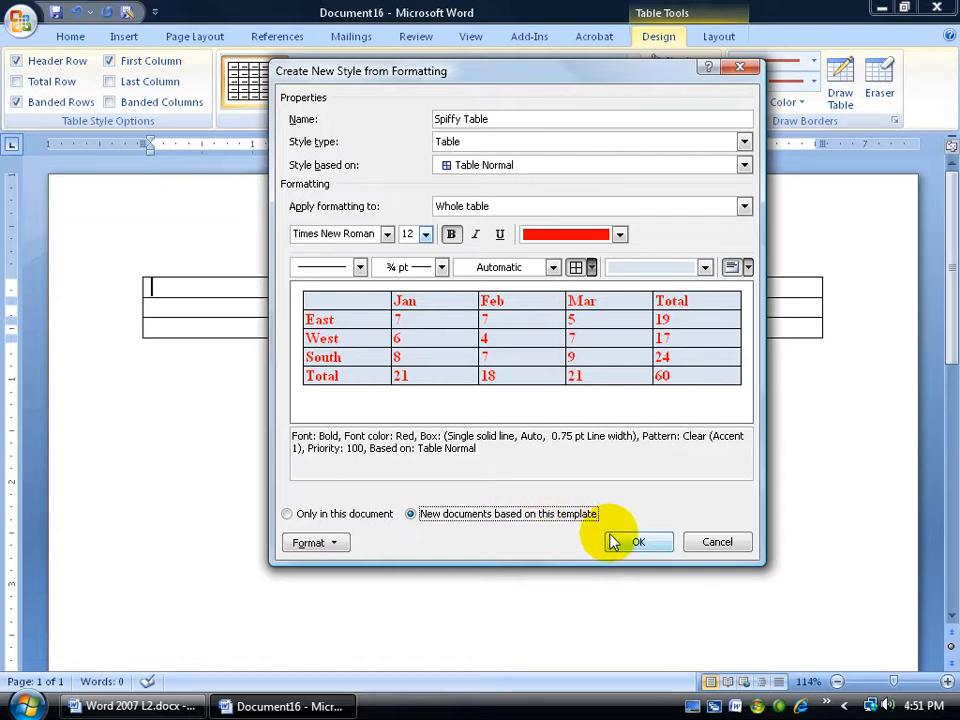
left_click(318, 543)
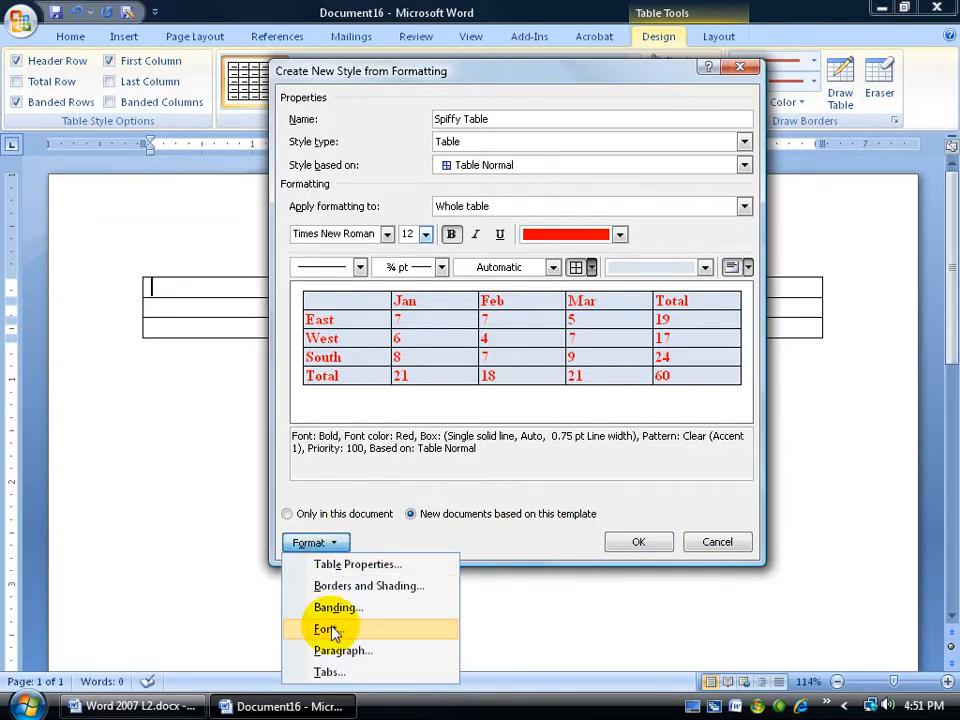
left_click(636, 537)
left_click(636, 541)
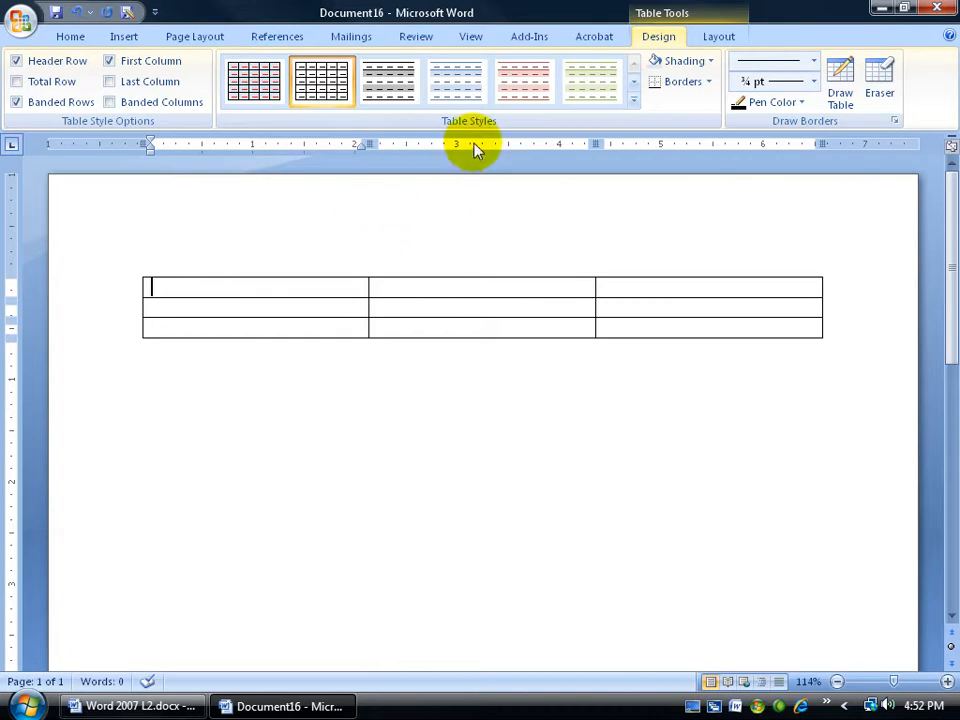
Apply the Spiffy Table style to the table and fill its first row with Stad, Fkdj and Dfj.
left_click(633, 100)
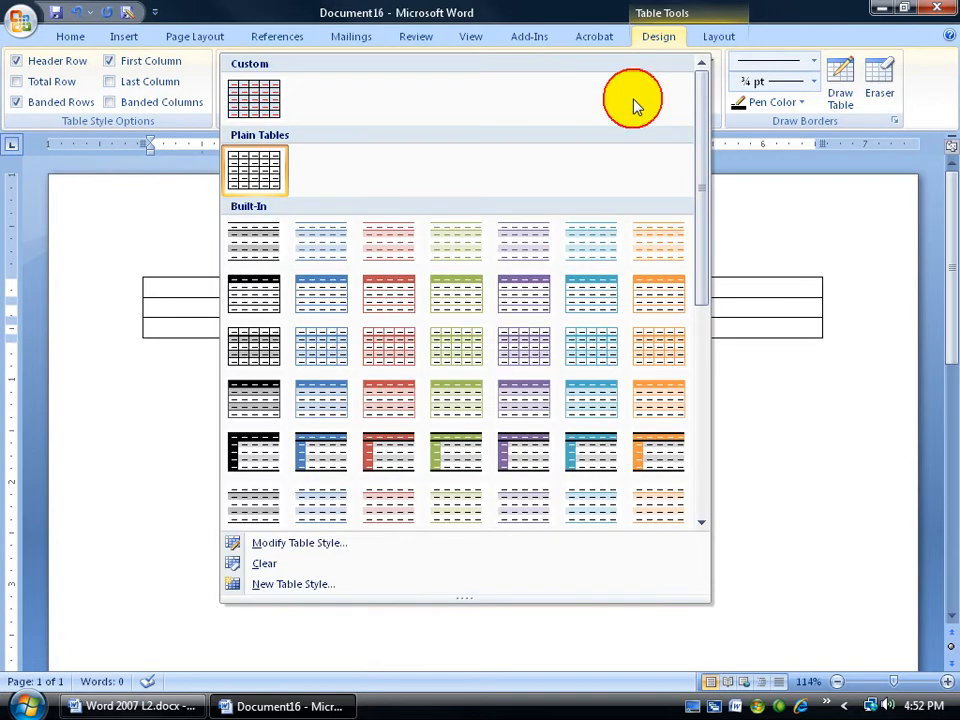
left_click(256, 100)
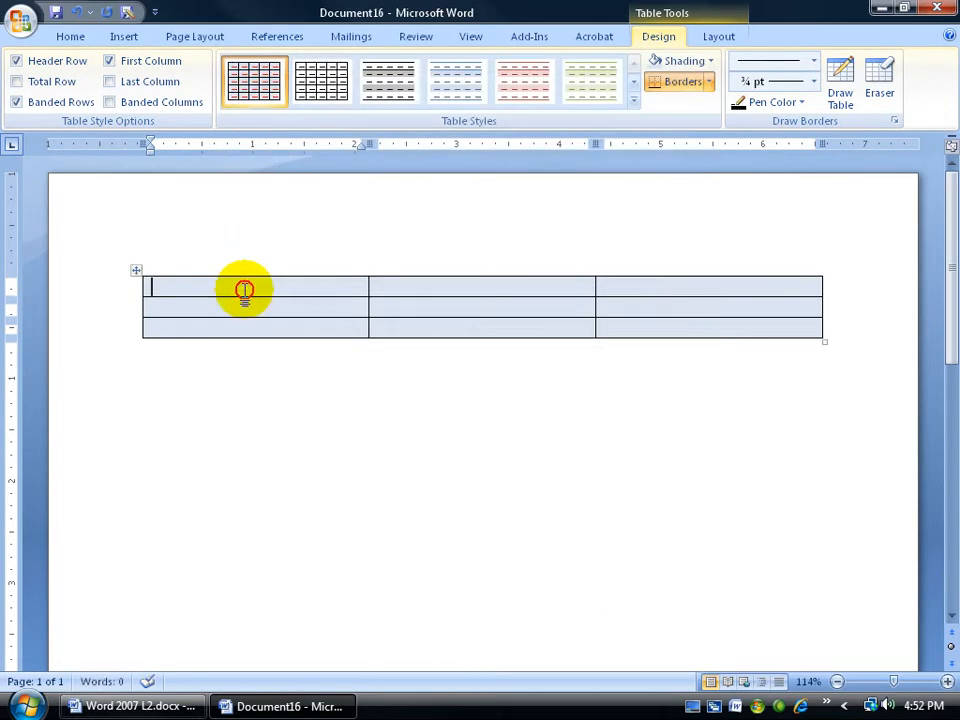
type("Stad")
key("Tab")
type("Fkdj")
key("Tab")
type("Dfj")
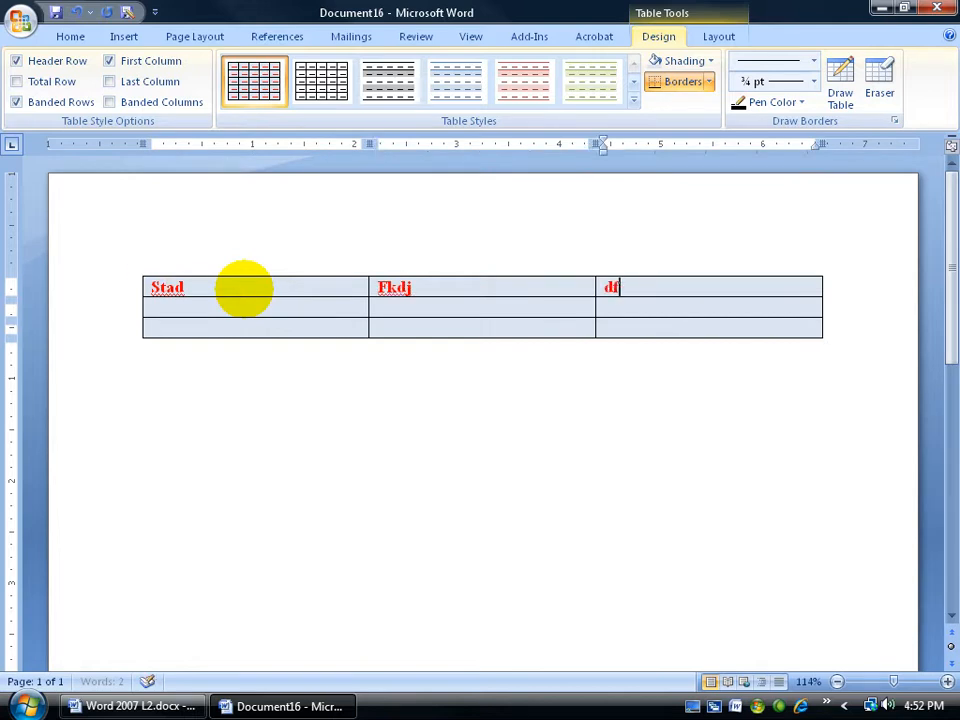
key("Tab")
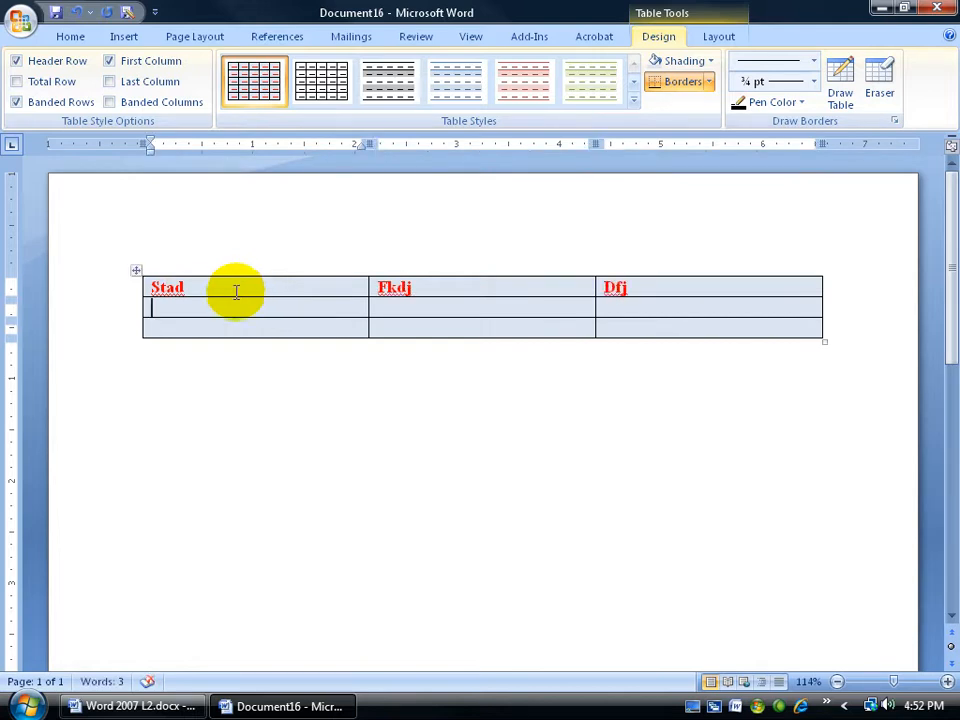
Close the document without saving and restart Word with a new blank document.
left_click(939, 12)
left_click(486, 398)
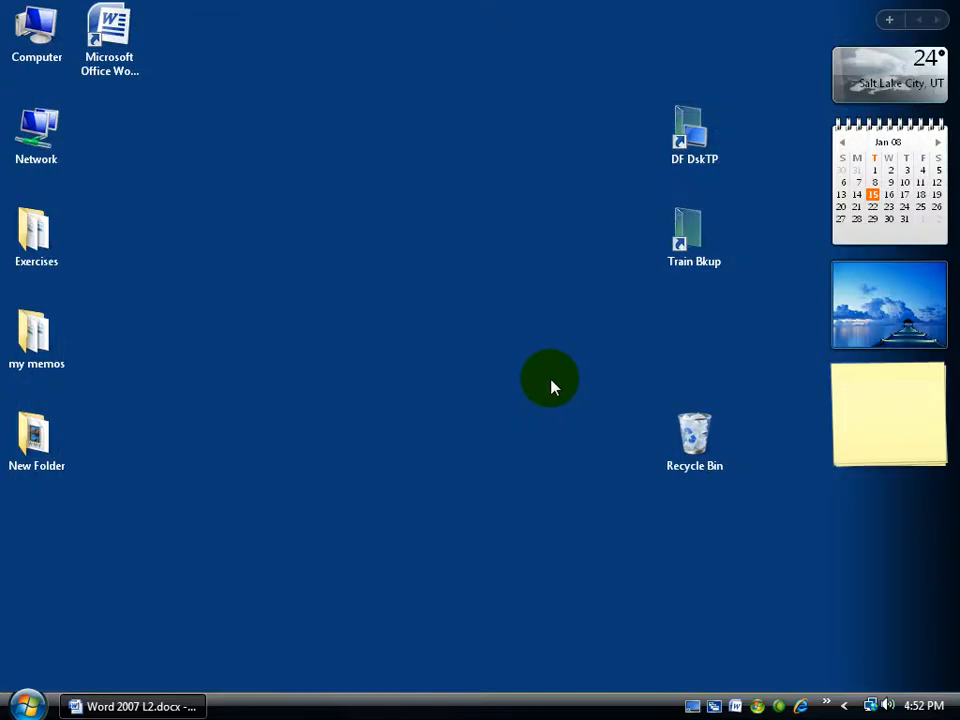
left_click(115, 38)
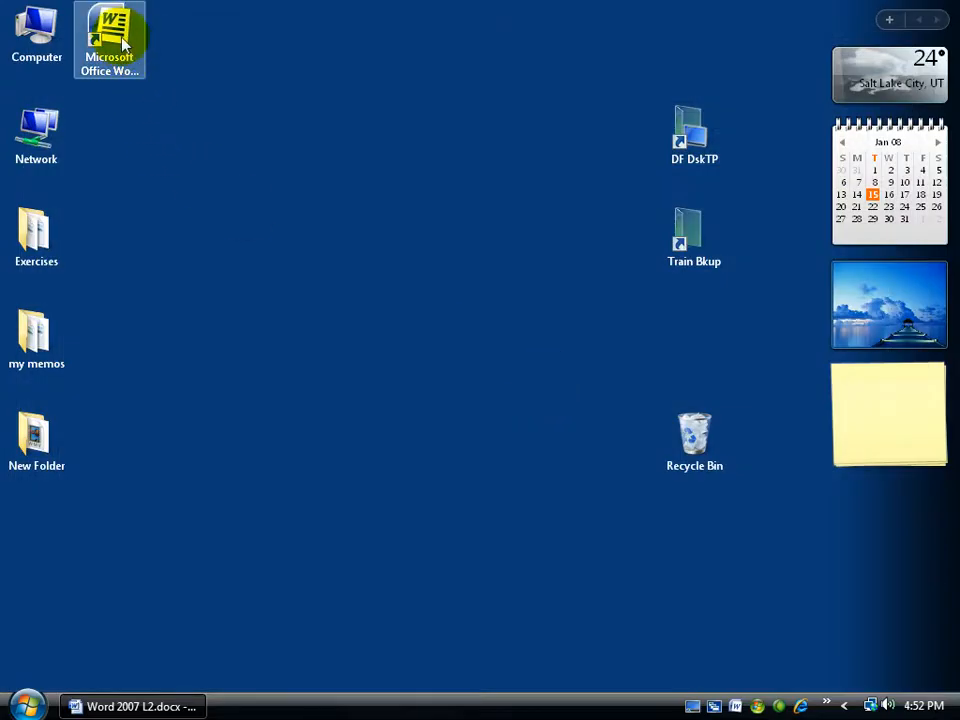
double_click(120, 40)
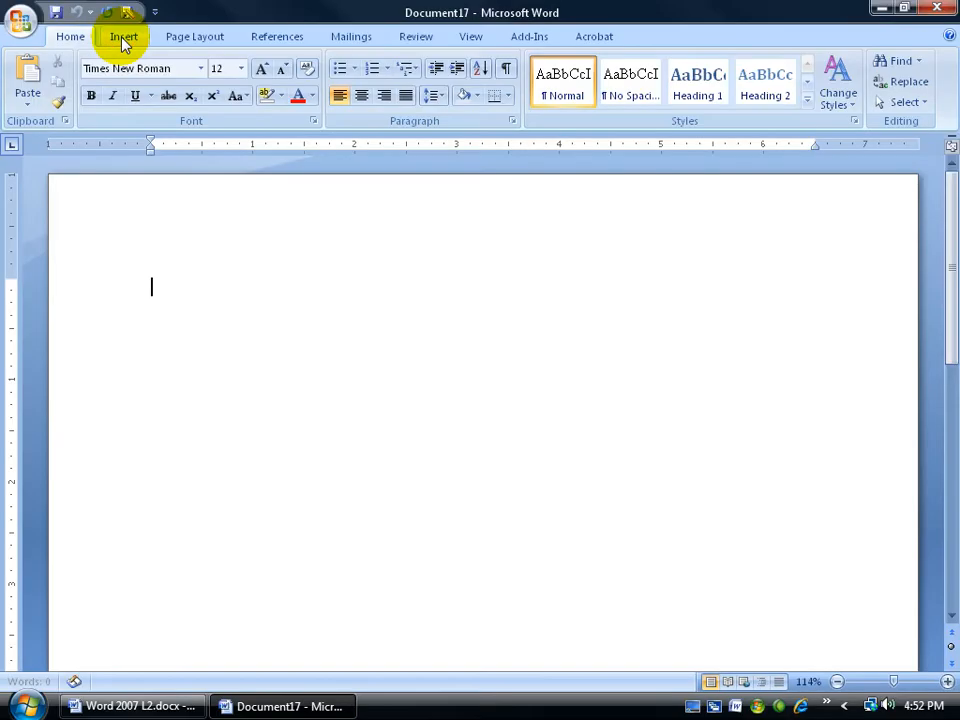
Insert a table with three columns and three rows in the blank document.
left_click(123, 38)
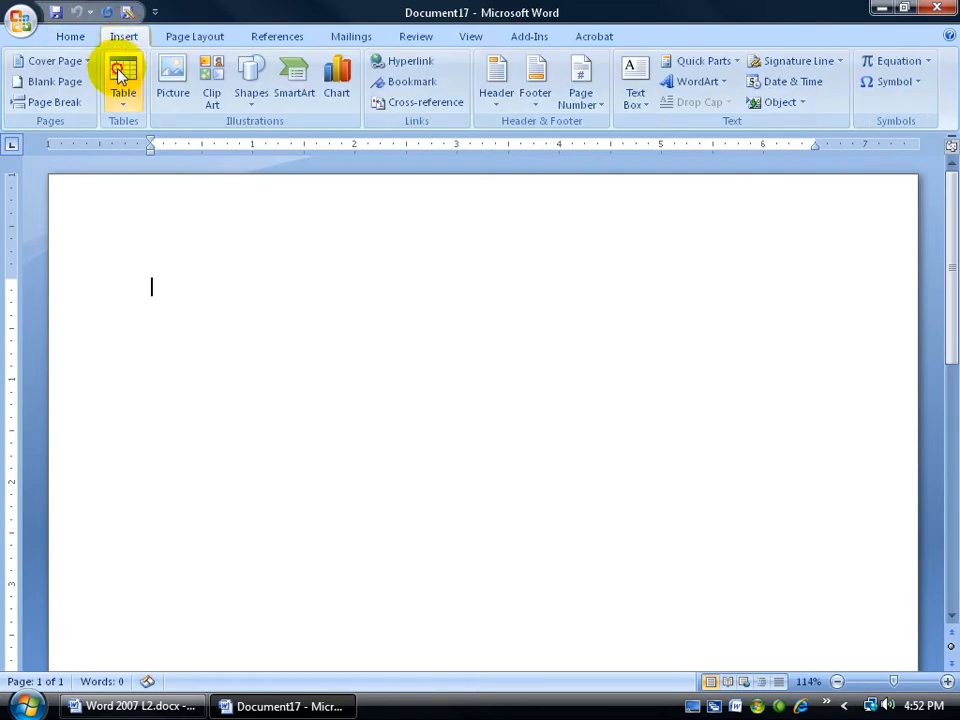
left_click(122, 80)
left_click(152, 179)
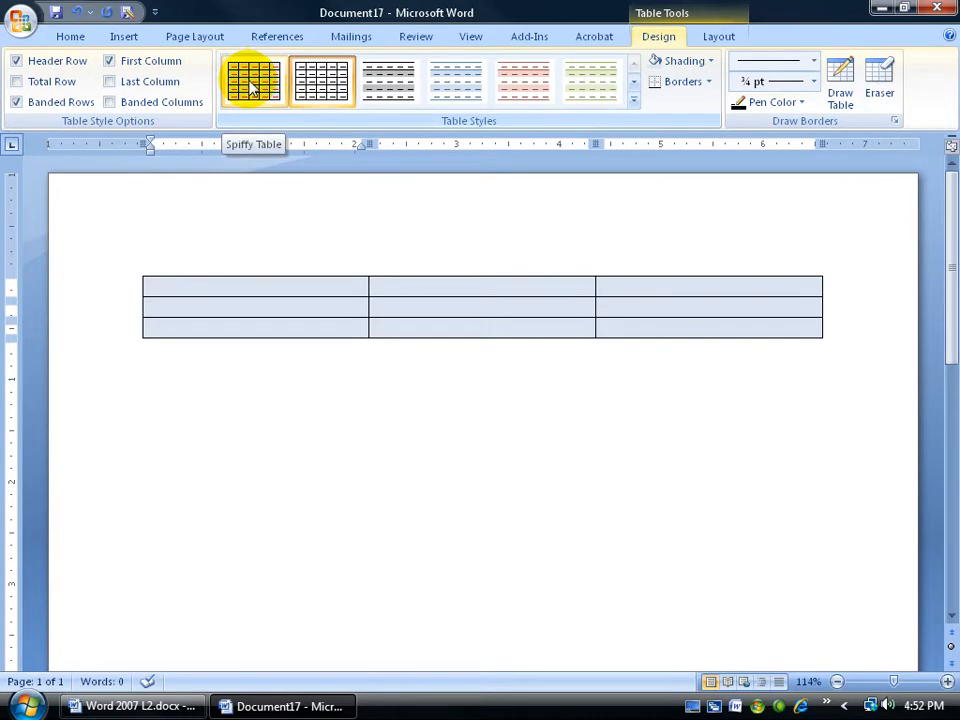
Review the modification settings of the Spiffy Table style and leave without changes.
right_click(252, 86)
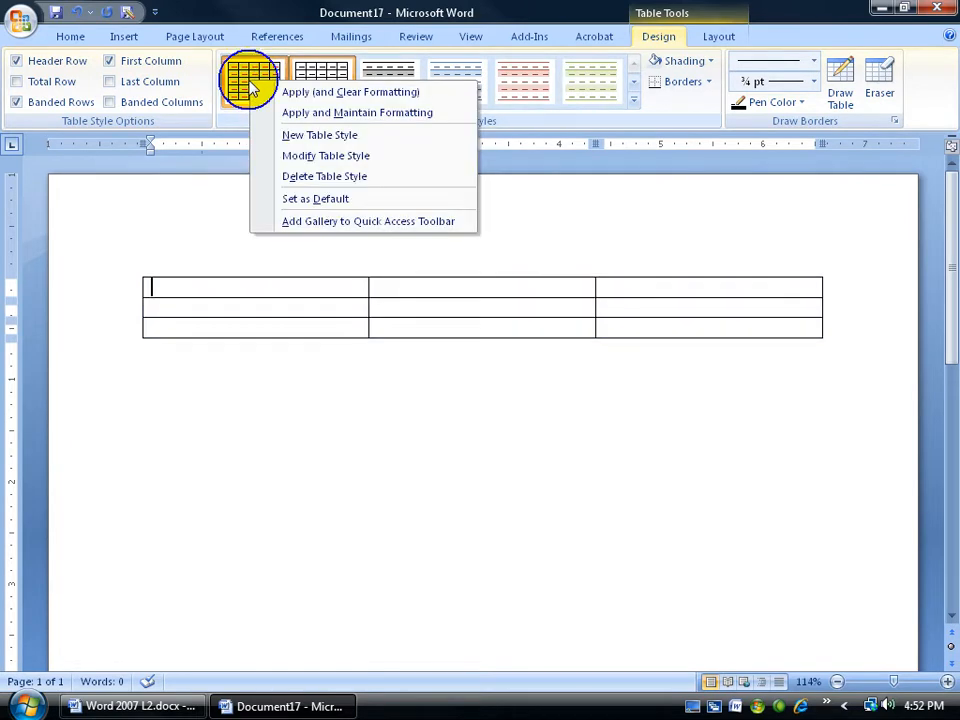
left_click(292, 157)
left_click(712, 542)
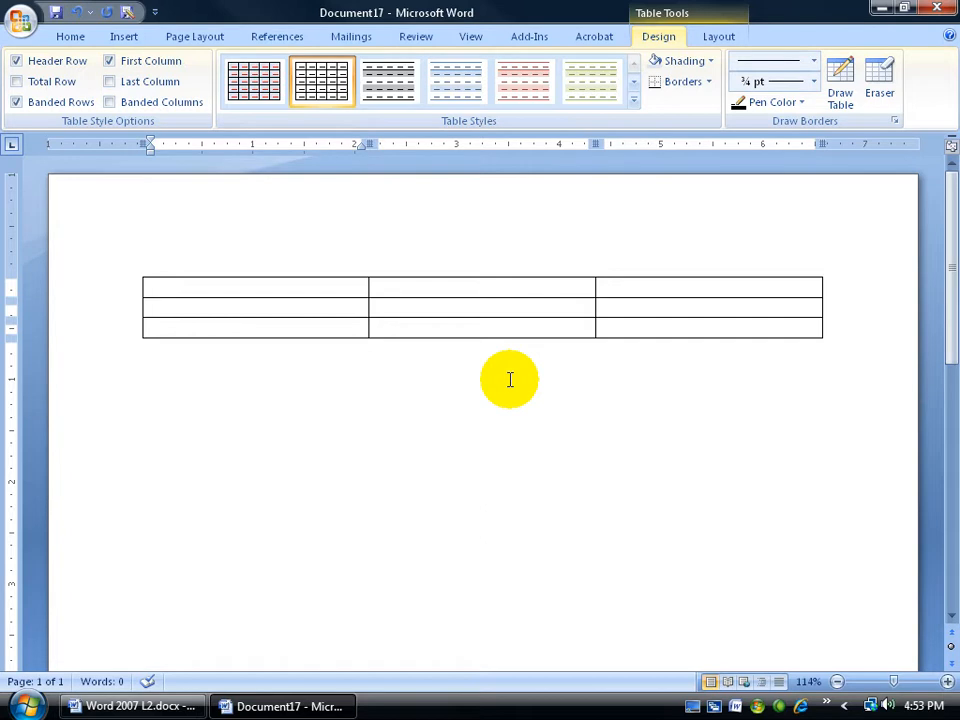
Delete the Spiffy Table style from Normal.dotm in the Organizer, and close the style tools.
left_click(74, 37)
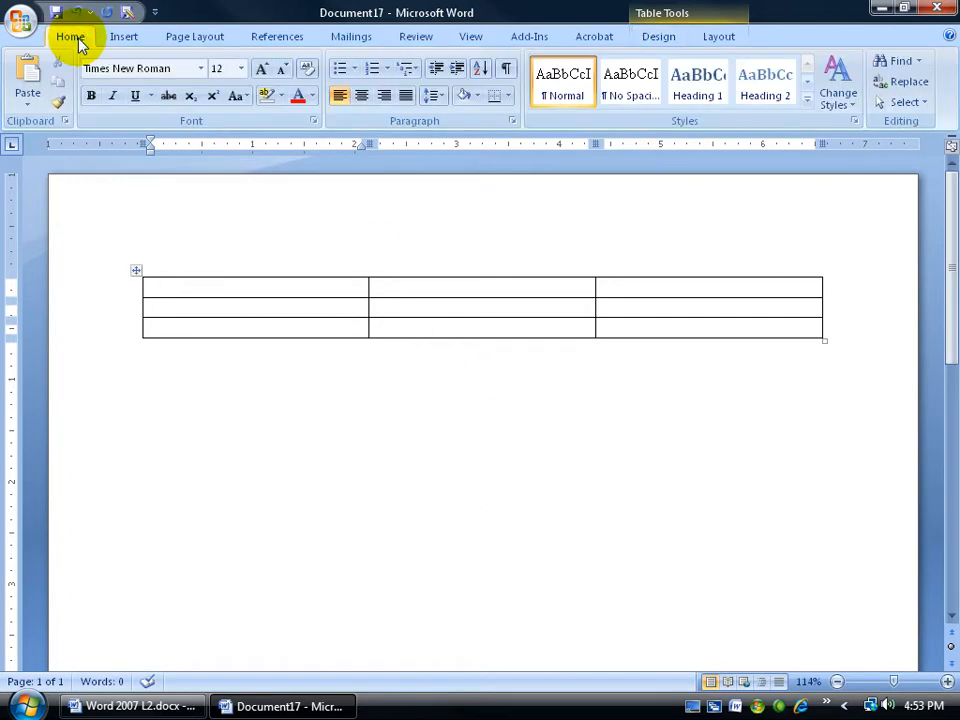
left_click(856, 122)
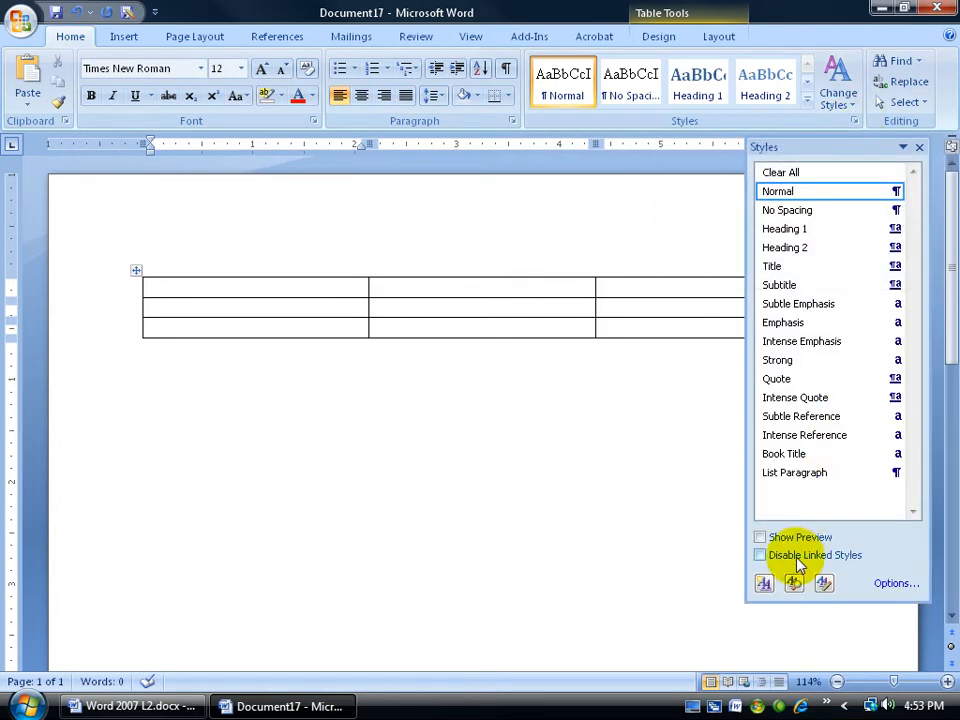
left_click(823, 584)
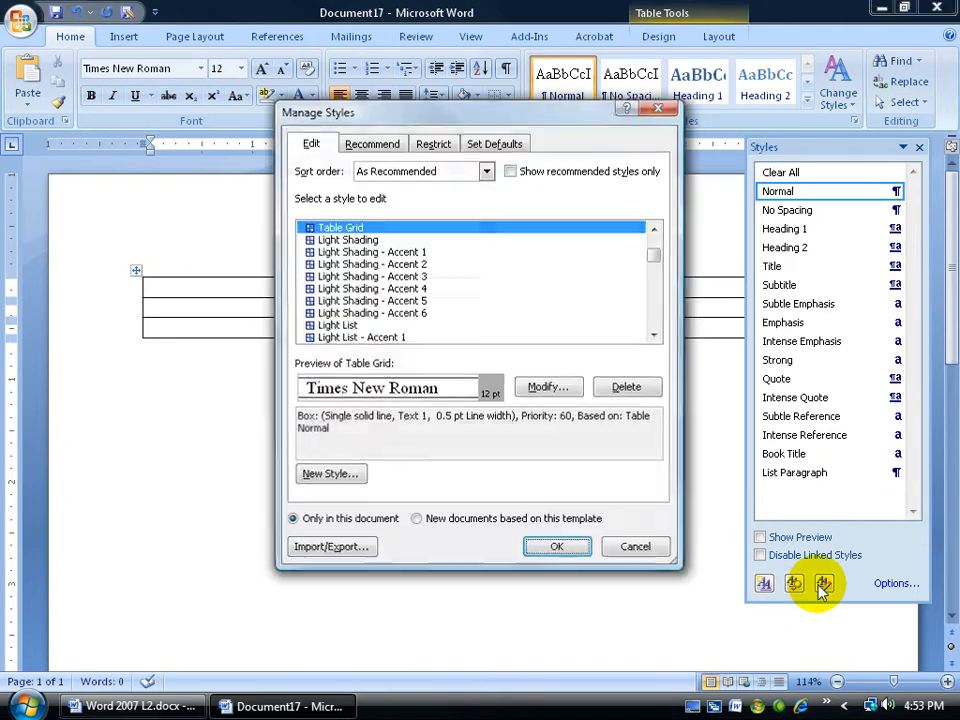
left_click(336, 541)
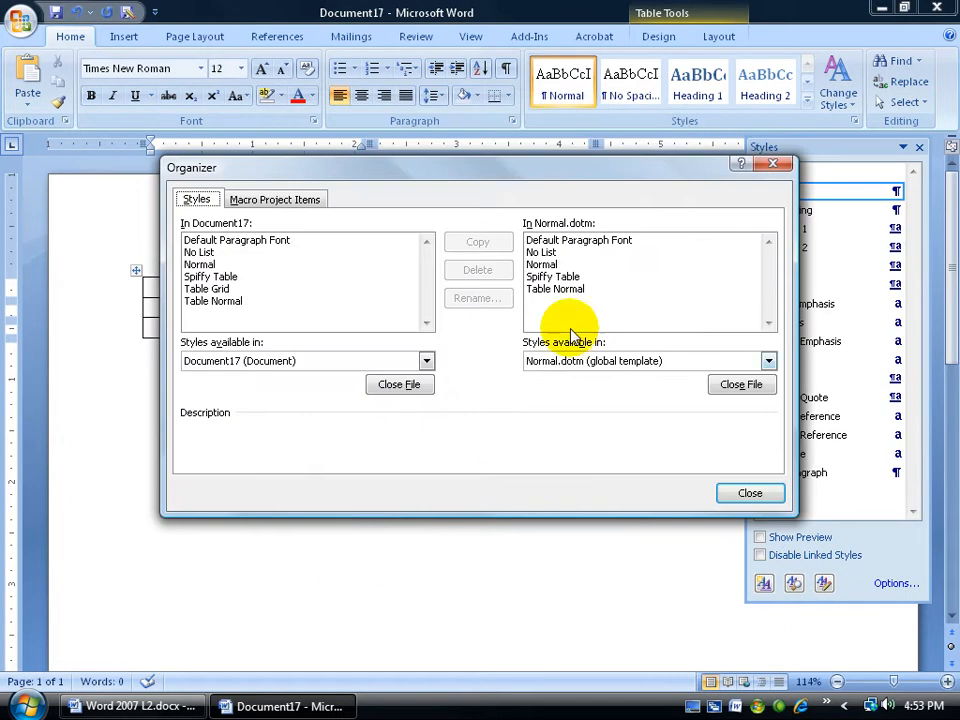
left_click(572, 276)
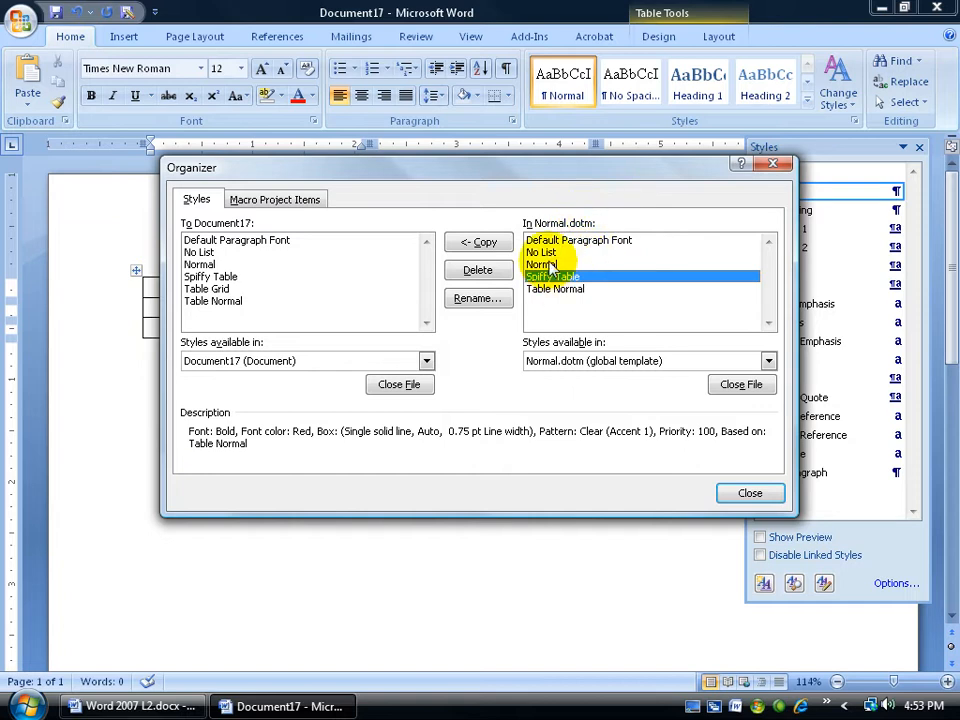
left_click(486, 268)
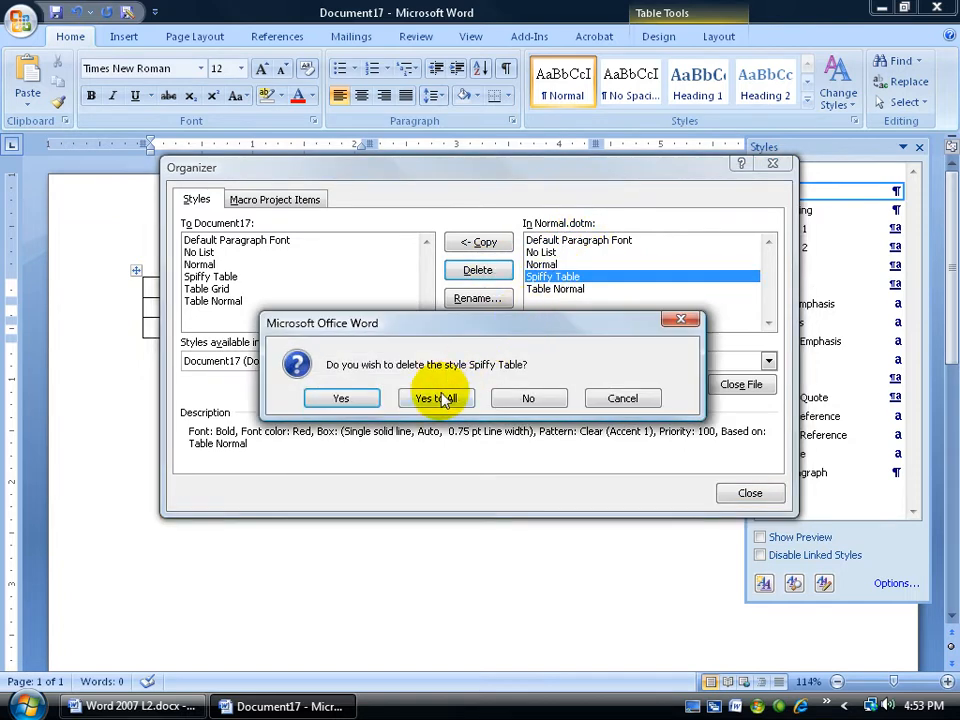
left_click(345, 399)
left_click(748, 492)
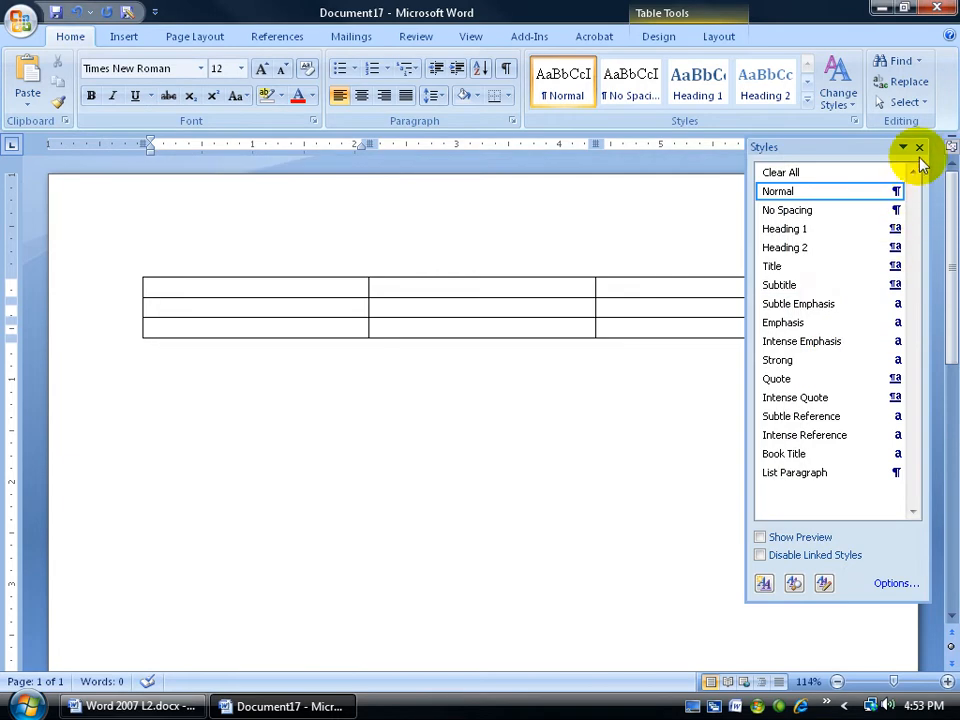
left_click(919, 147)
Create another blank document and insert a table with three columns and two rows in it.
left_click(22, 20)
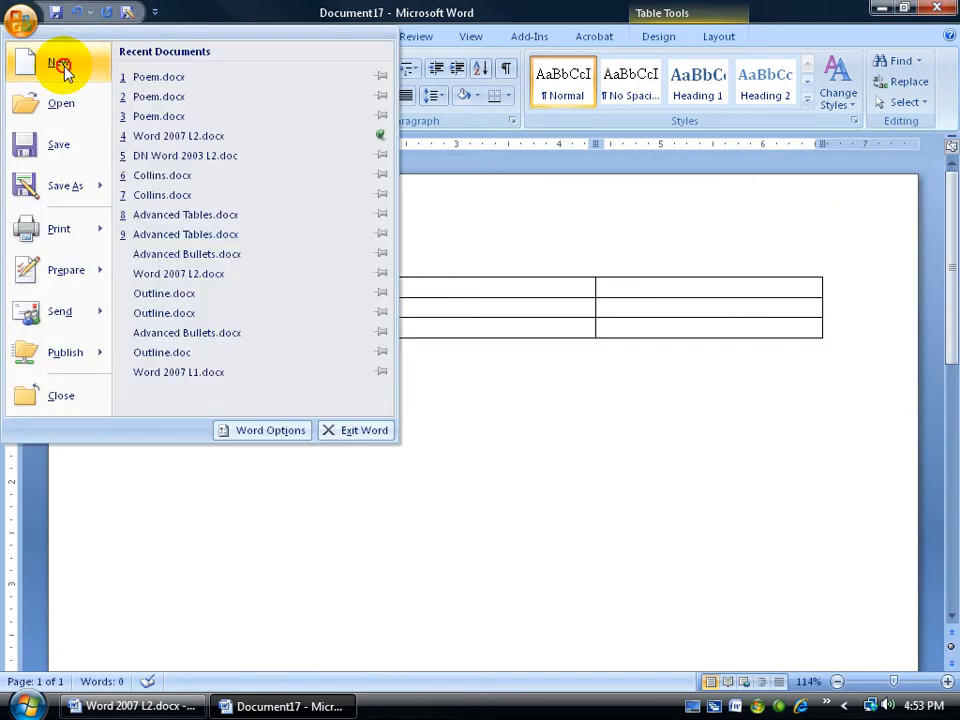
left_click(55, 62)
double_click(270, 195)
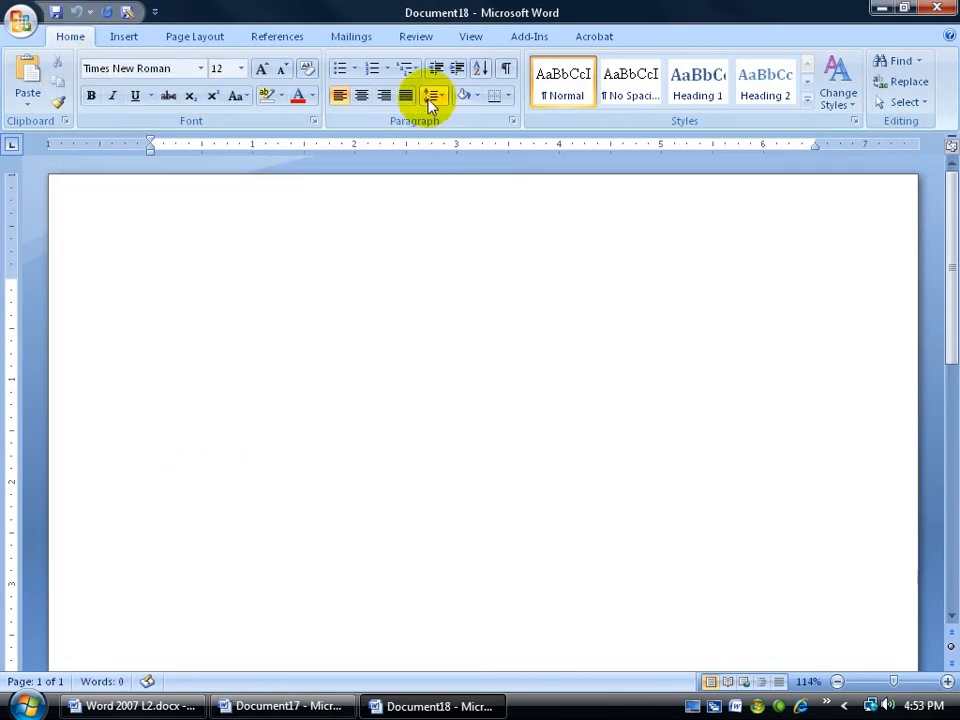
left_click(125, 36)
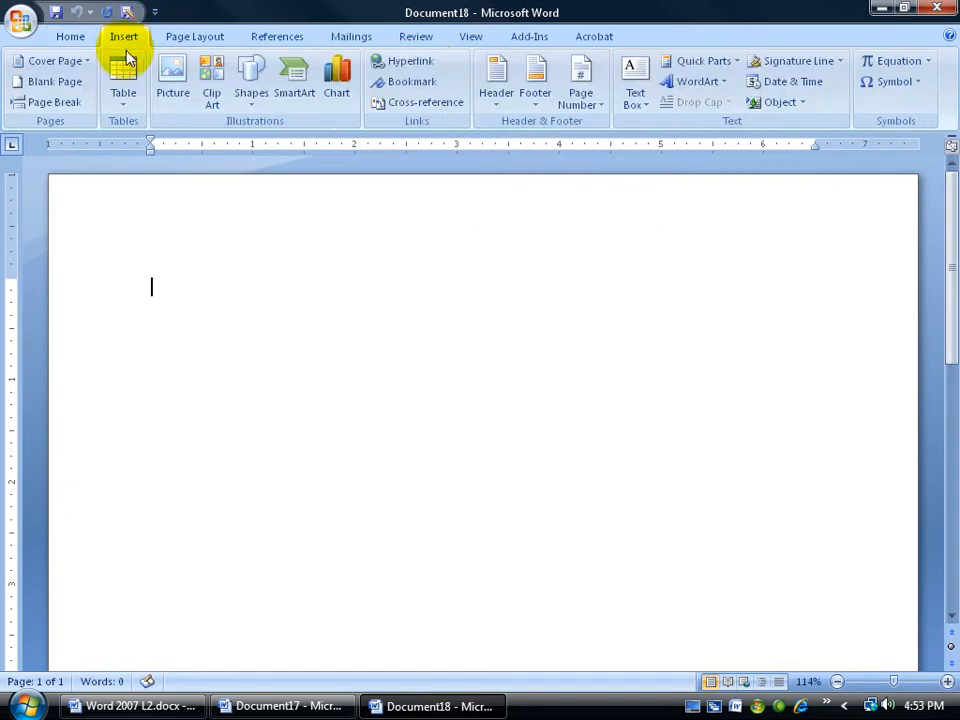
left_click(124, 100)
left_click(152, 163)
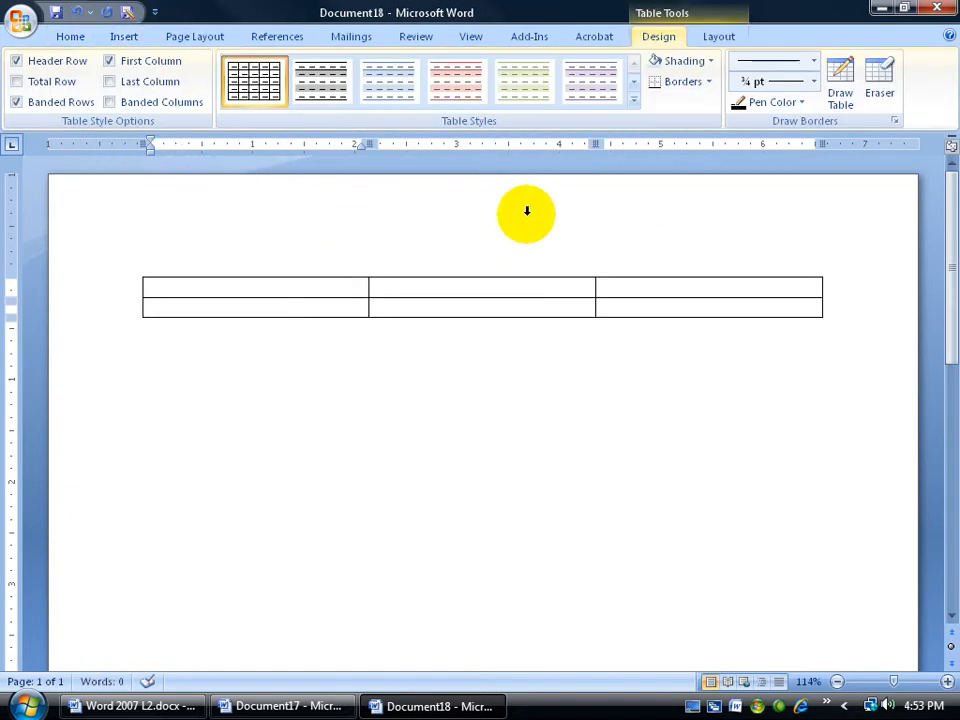